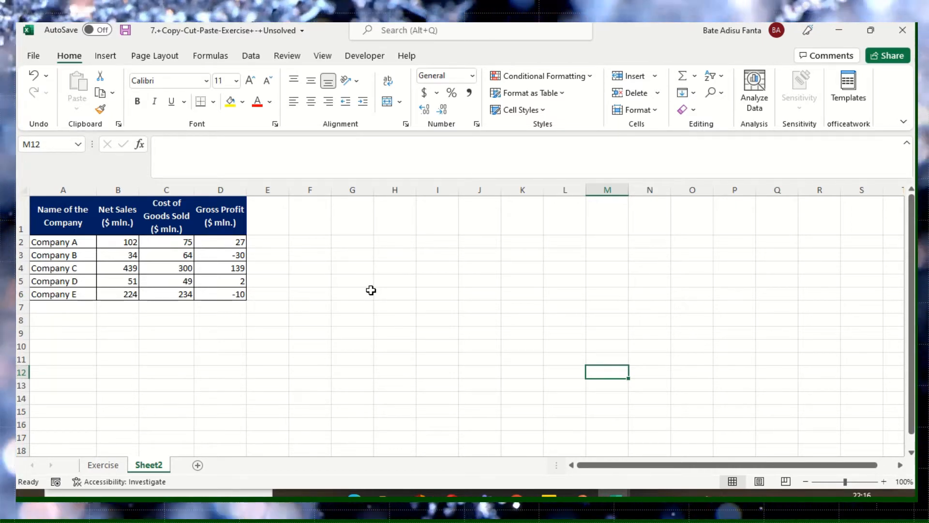
{"action": "left_click", "coordinate": [88, 319]}
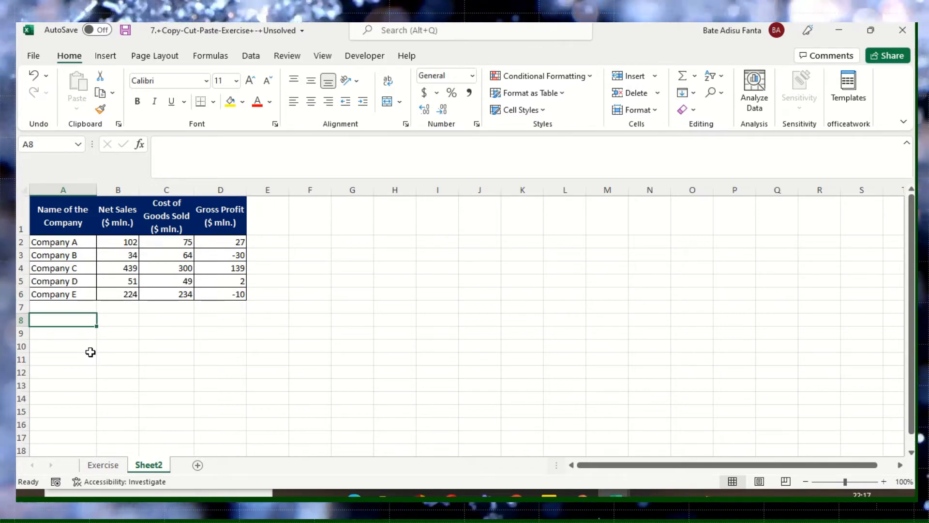
{"action": "left_click_drag", "start_coordinate": [59, 222], "coordinate": [232, 293]}
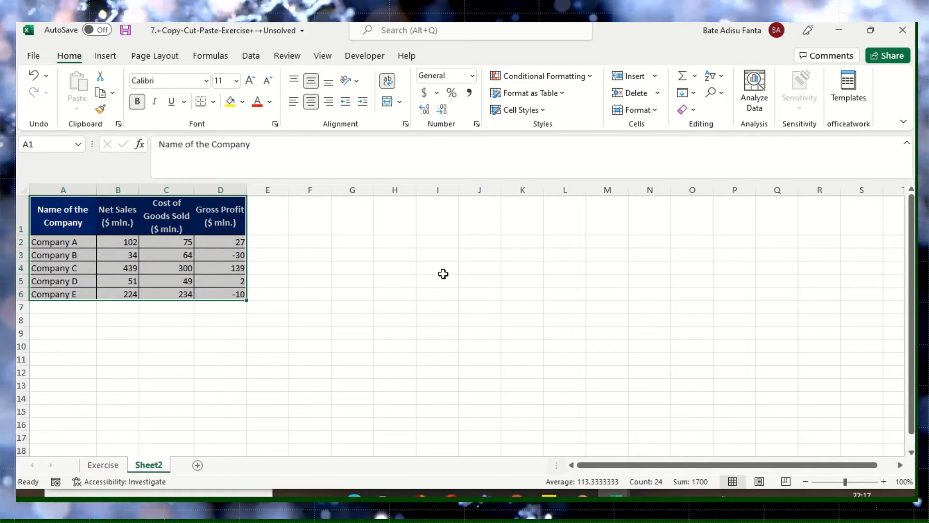
{"action": "left_click", "coordinate": [191, 333]}
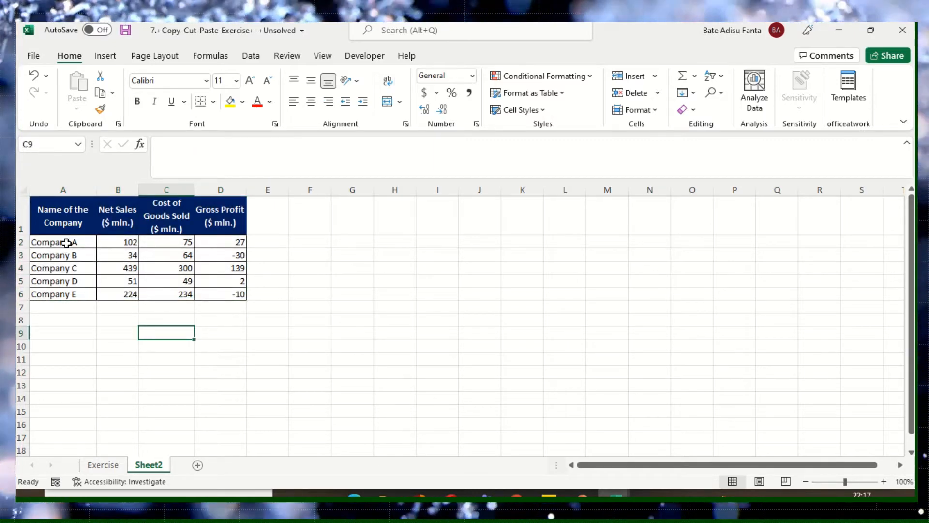
{"action": "left_click_drag", "start_coordinate": [66, 242], "coordinate": [75, 293]}
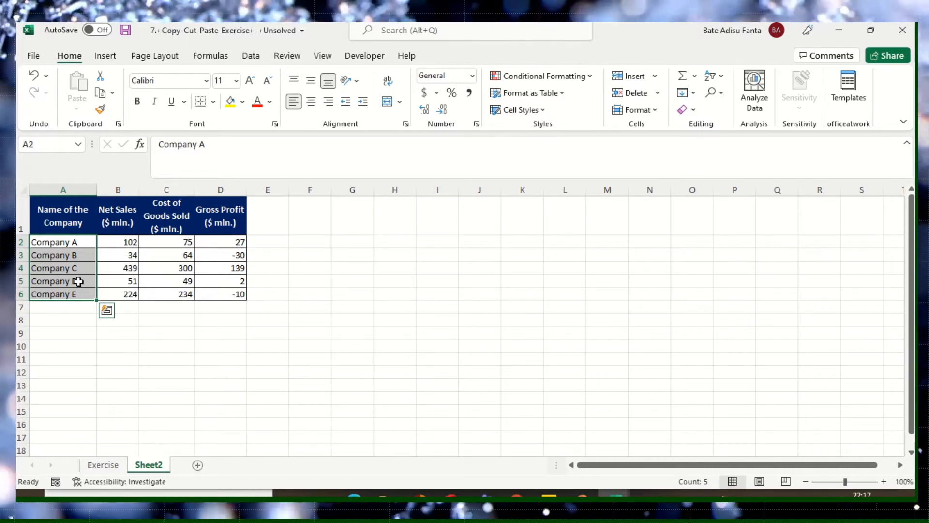
{"action": "left_click", "coordinate": [185, 281]}
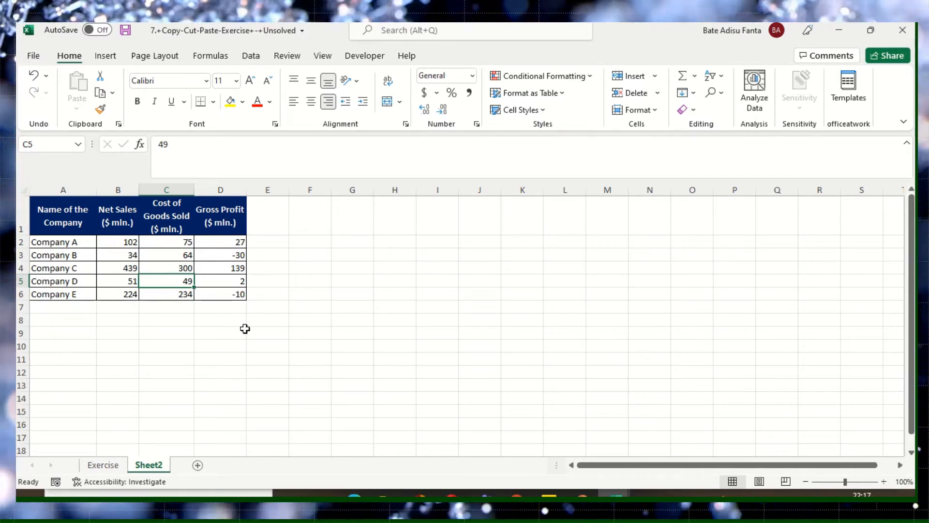
{"action": "left_click", "coordinate": [151, 331]}
{"action": "left_click", "coordinate": [43, 211]}
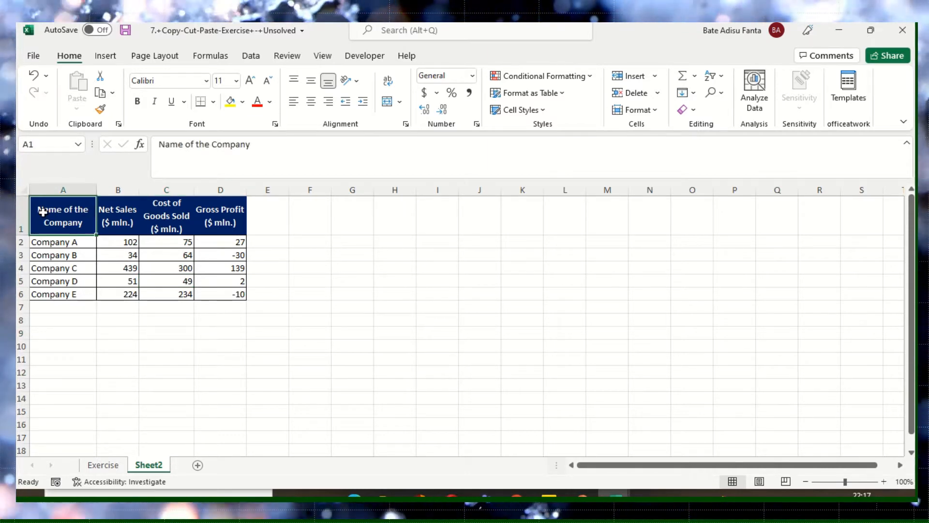
{"action": "left_click_drag", "start_coordinate": [63, 284], "coordinate": [68, 272]}
{"action": "left_click", "coordinate": [69, 213]}
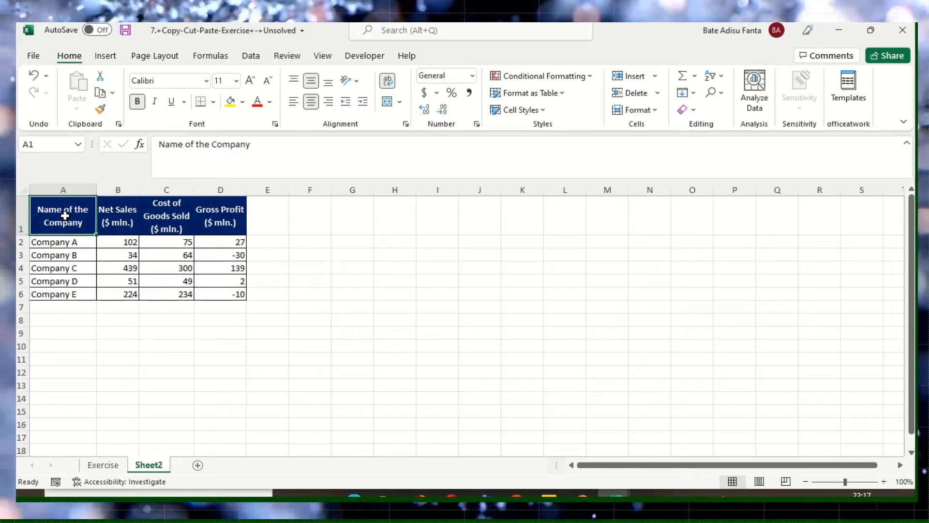
{"action": "left_click_drag", "start_coordinate": [65, 216], "coordinate": [222, 292]}
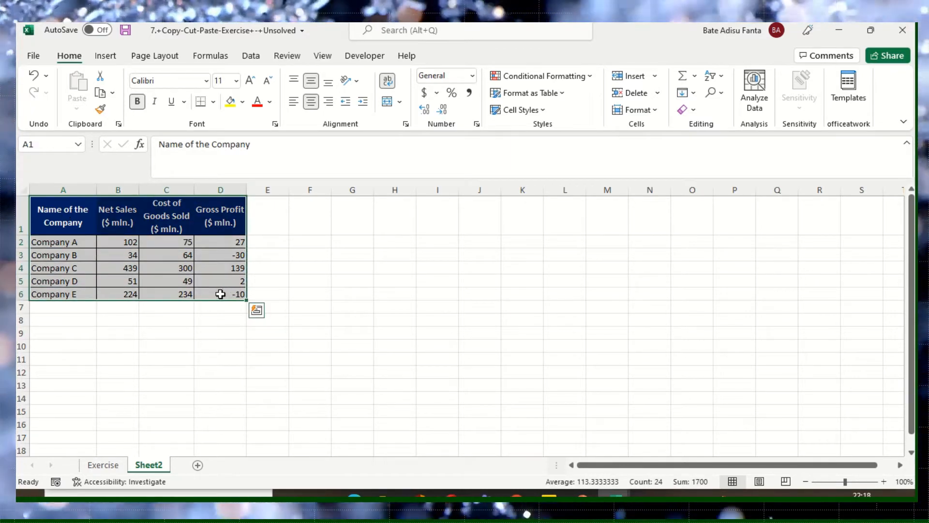
{"action": "right_click", "coordinate": [88, 232]}
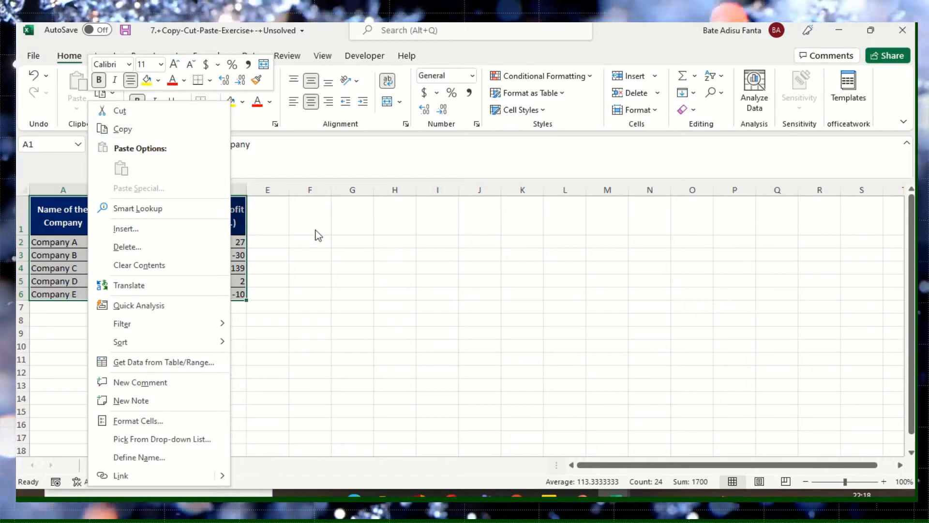
{"action": "left_click", "coordinate": [380, 228]}
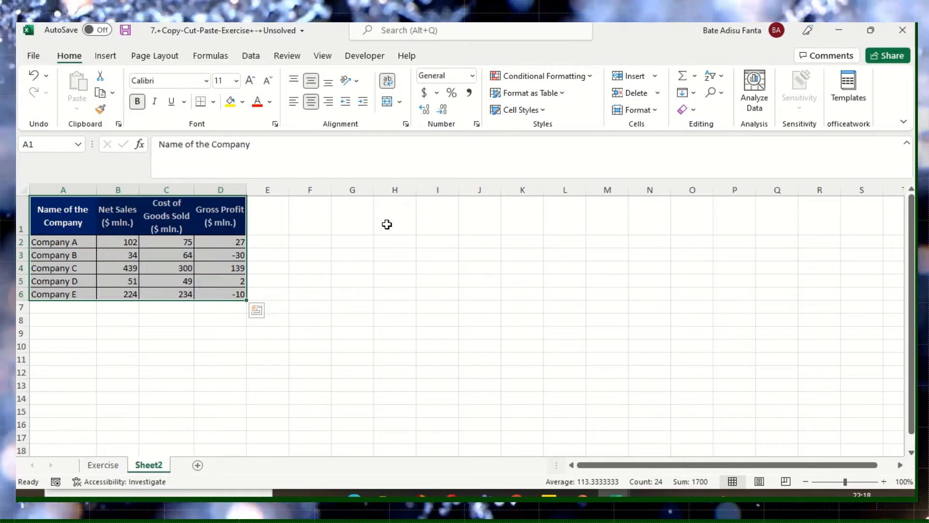
- Enter the note "Copy= ctrl + c" in cell H1
{"action": "left_click", "coordinate": [386, 222]}
{"action": "type", "text": "Cop"}
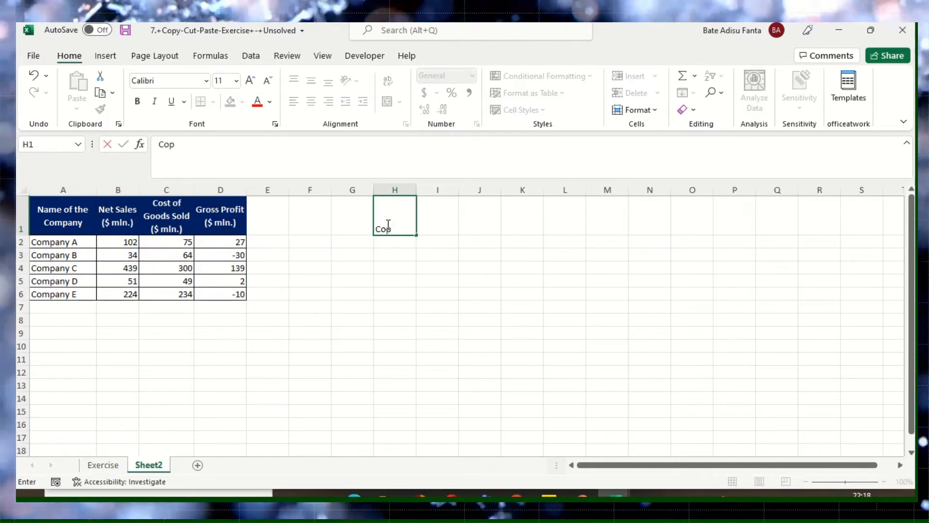
{"action": "type", "text": "y= c"}
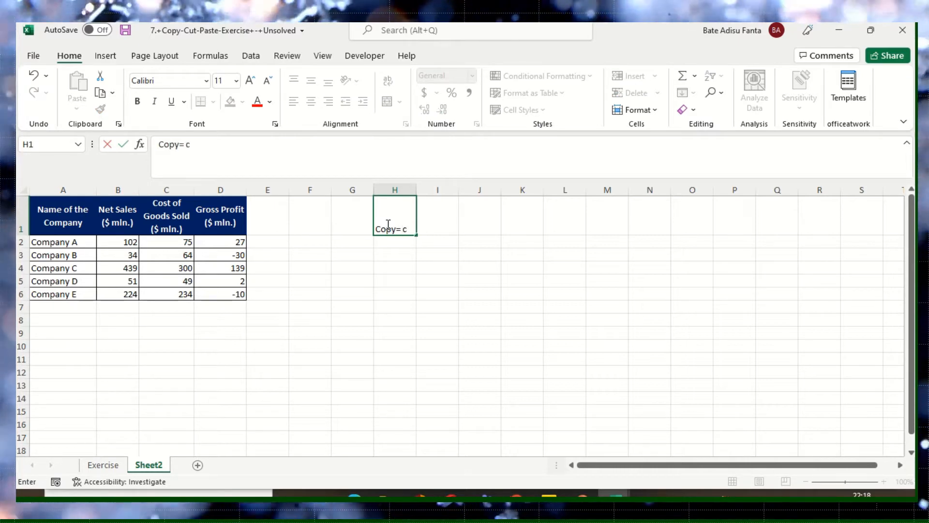
{"action": "type", "text": "trl"}
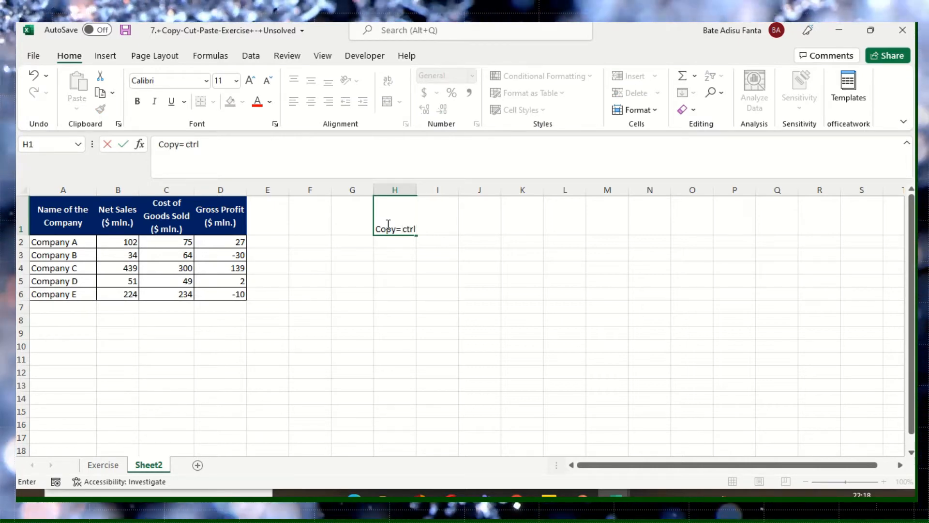
{"action": "type", "text": " +"}
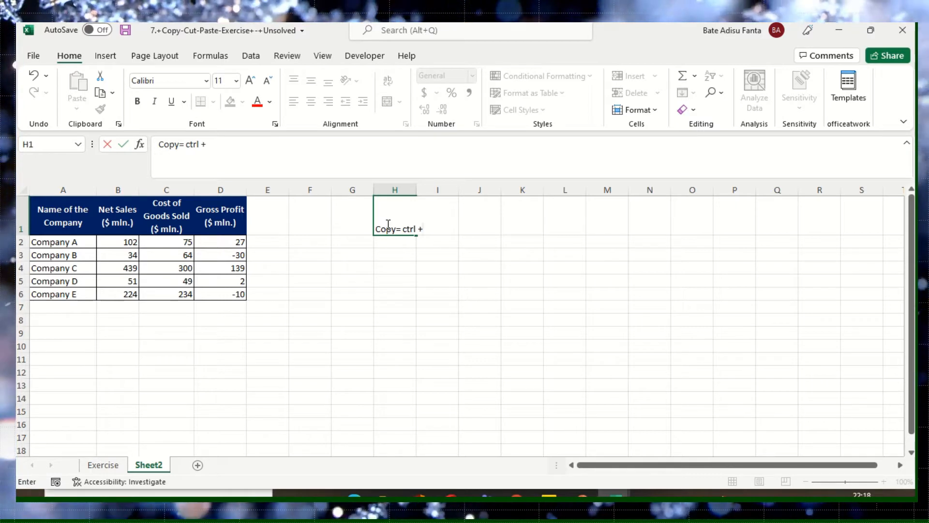
{"action": "type", "text": " c"}
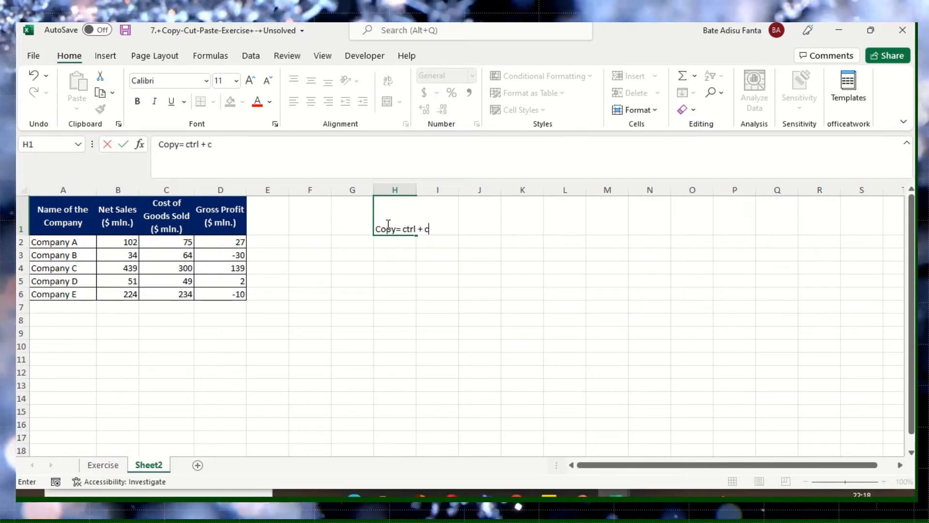
{"action": "left_click", "coordinate": [412, 265]}
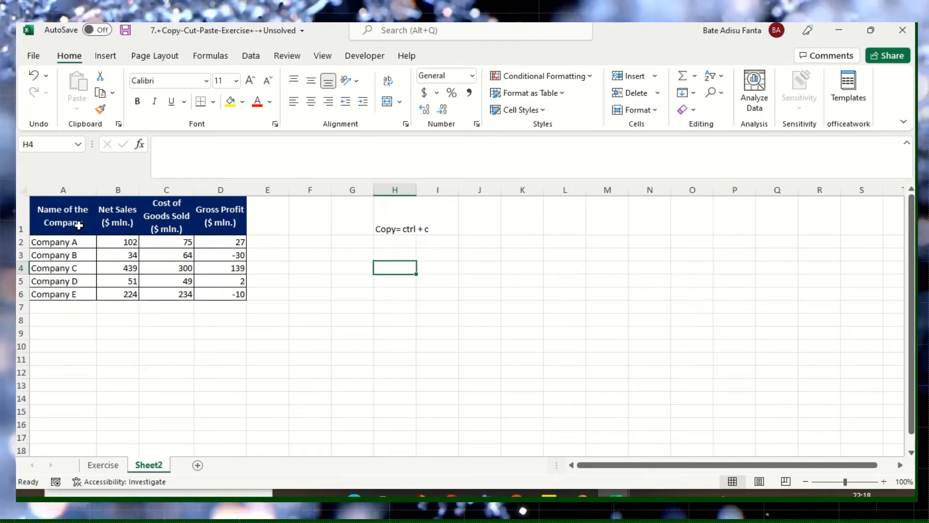
- Copy the company table in A1:D6 and paste it with its formatting starting at cell K1
{"action": "left_click_drag", "start_coordinate": [65, 218], "coordinate": [240, 288]}
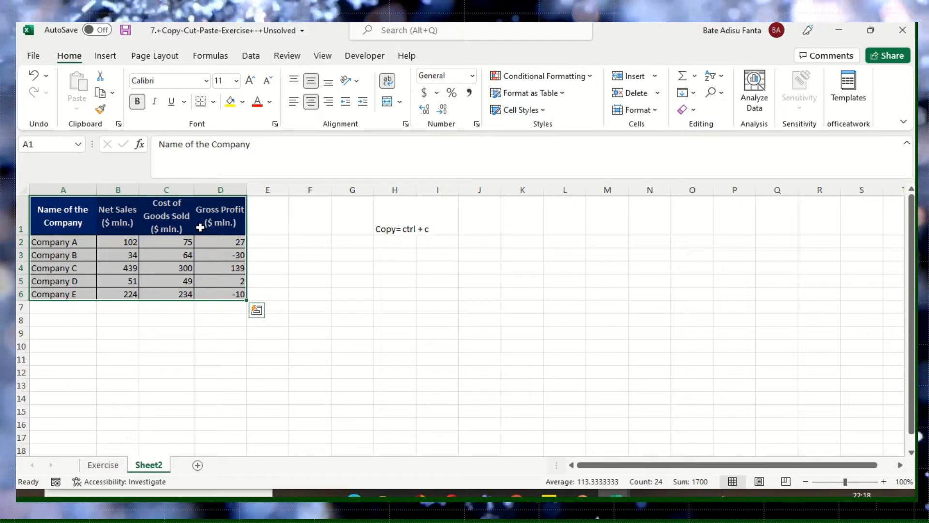
{"action": "right_click", "coordinate": [199, 227]}
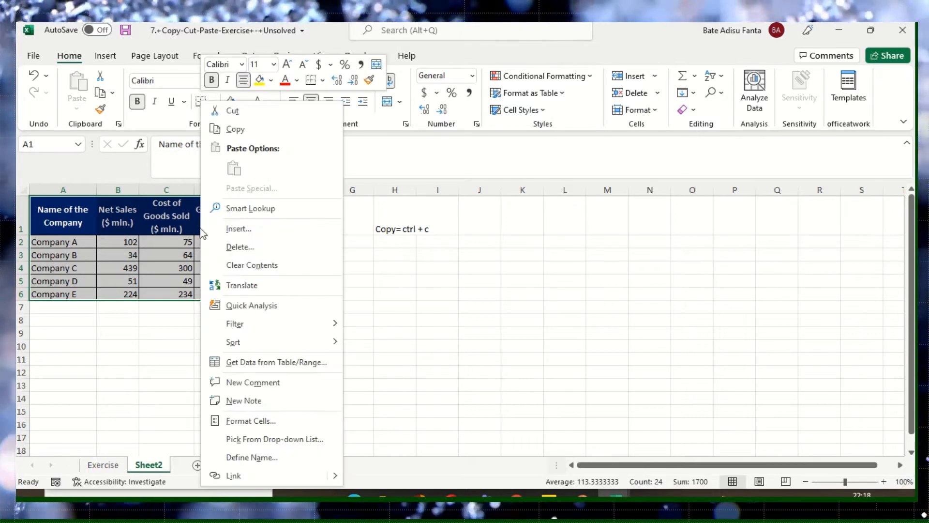
{"action": "left_click", "coordinate": [237, 130]}
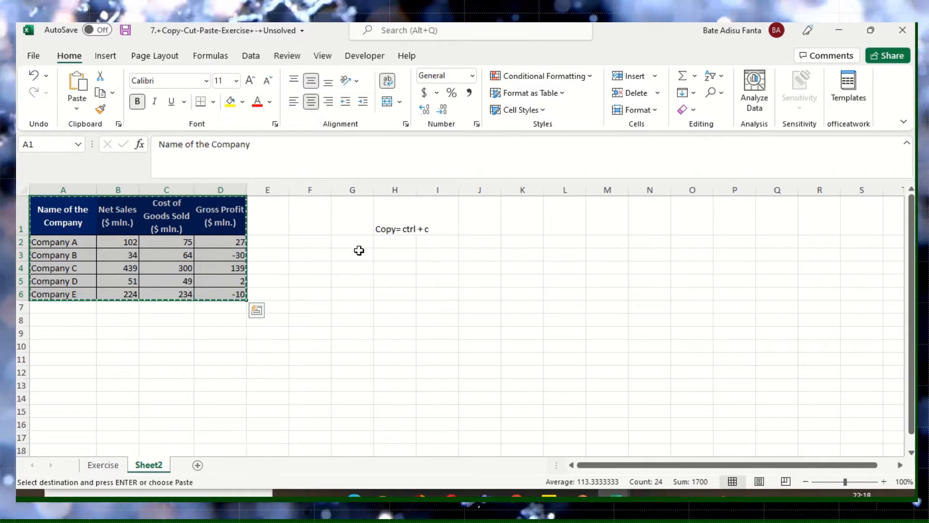
{"action": "left_click", "coordinate": [518, 222]}
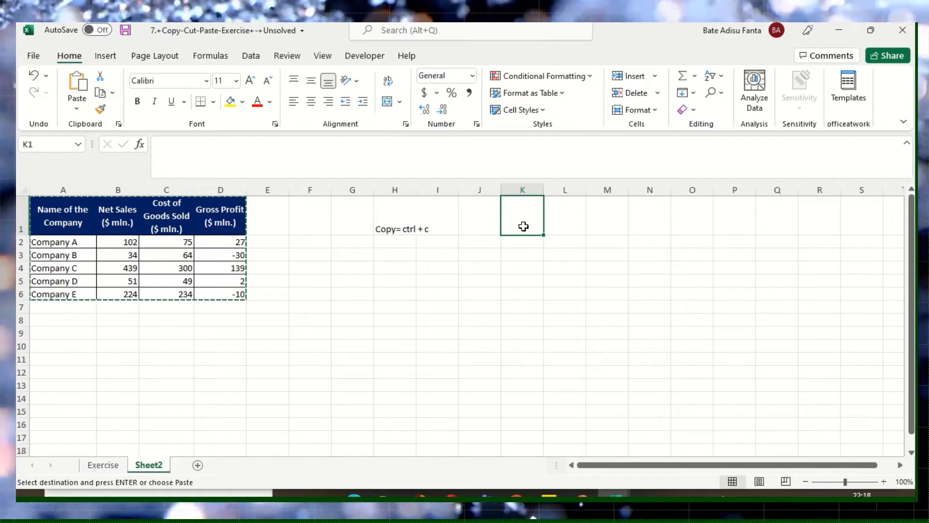
{"action": "left_click_drag", "start_coordinate": [523, 226], "coordinate": [681, 295]}
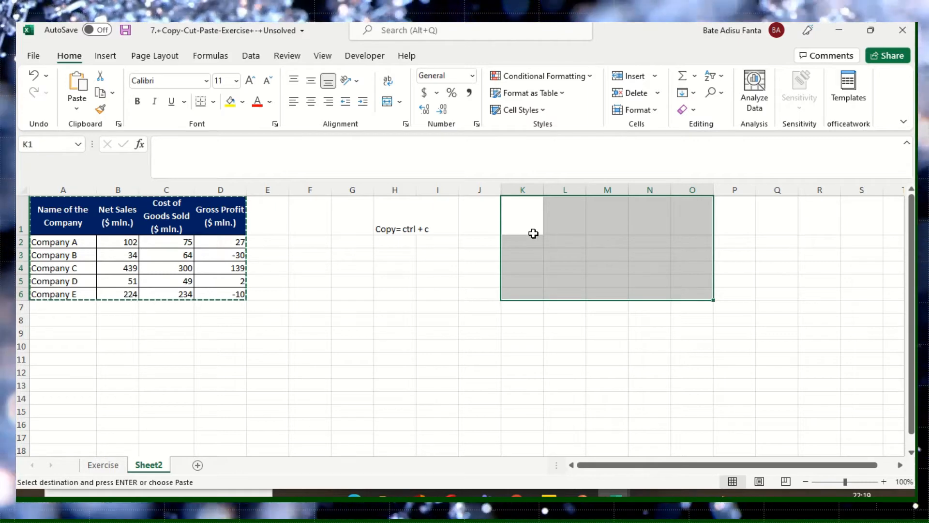
{"action": "left_click", "coordinate": [534, 233]}
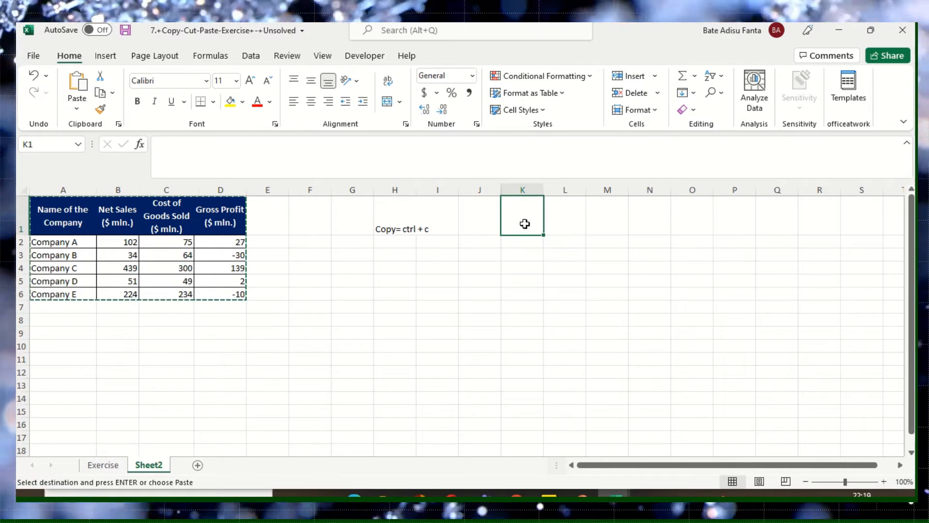
{"action": "right_click", "coordinate": [525, 219]}
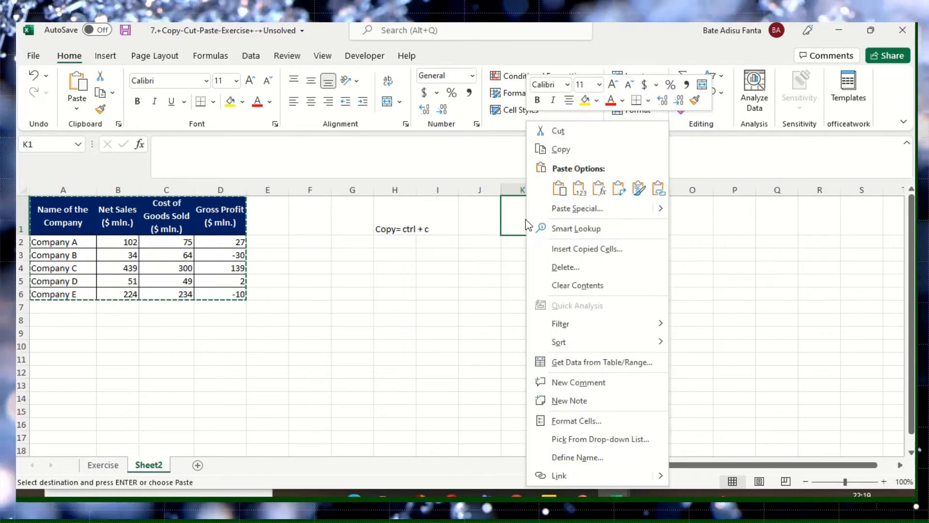
{"action": "left_click", "coordinate": [558, 189]}
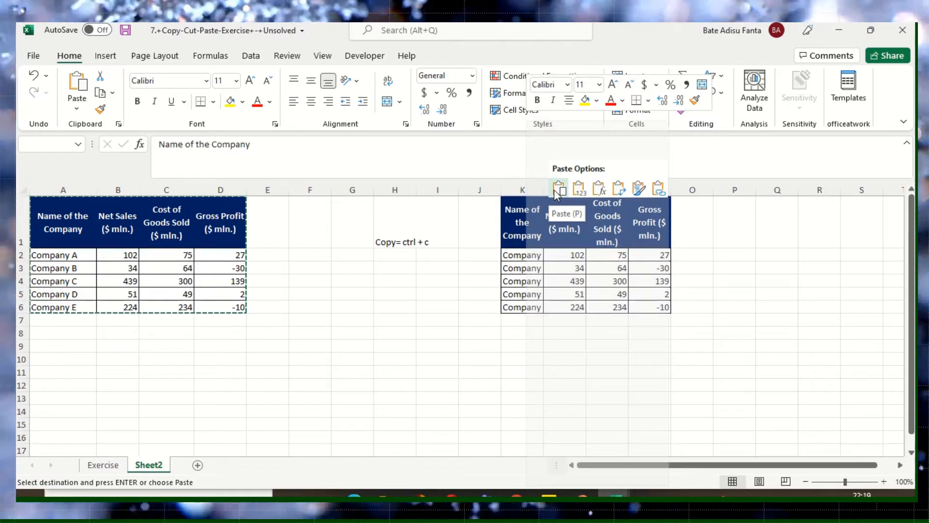
{"action": "left_click", "coordinate": [409, 286]}
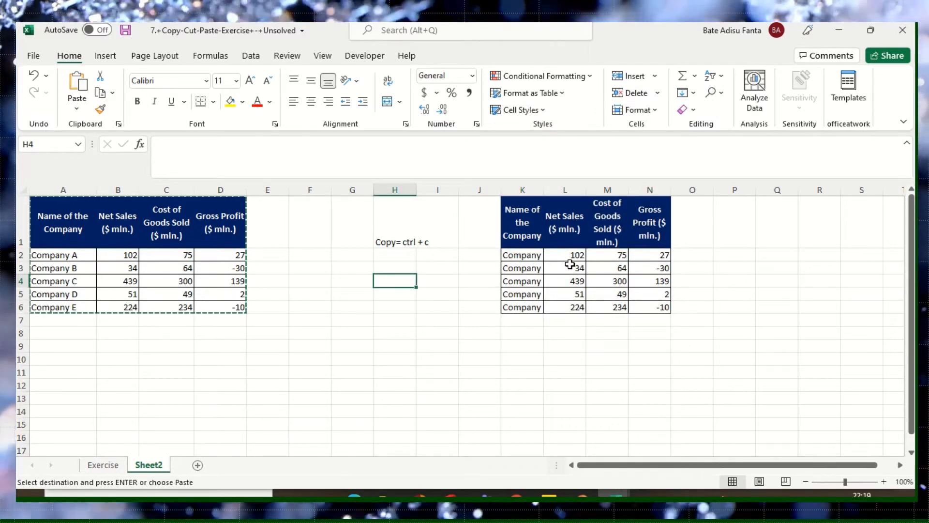
{"action": "left_click", "coordinate": [138, 223]}
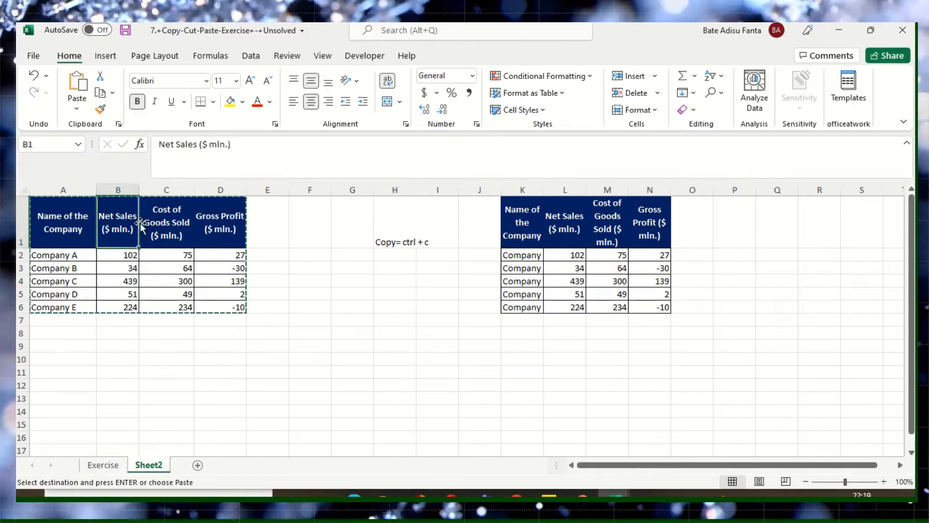
{"action": "left_click", "coordinate": [387, 240]}
{"action": "left_click", "coordinate": [431, 244]}
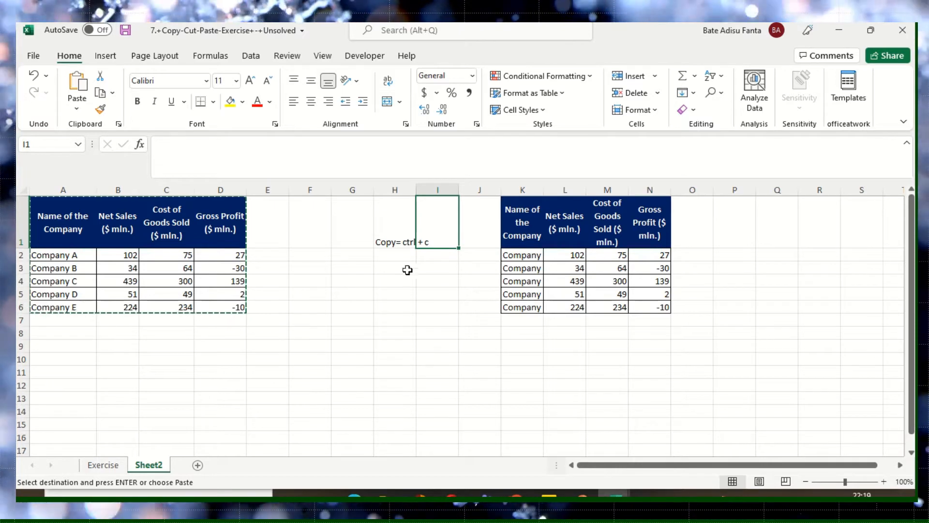
- Enter the note "Cut= Ctrl + x" in cell H2, below the copy shortcut note
{"action": "left_click", "coordinate": [383, 255]}
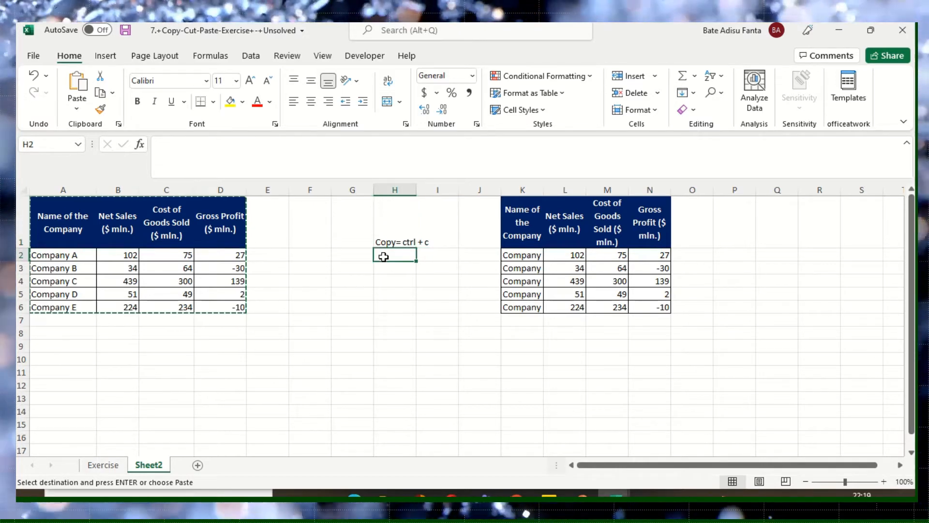
{"action": "type", "text": "Cut"}
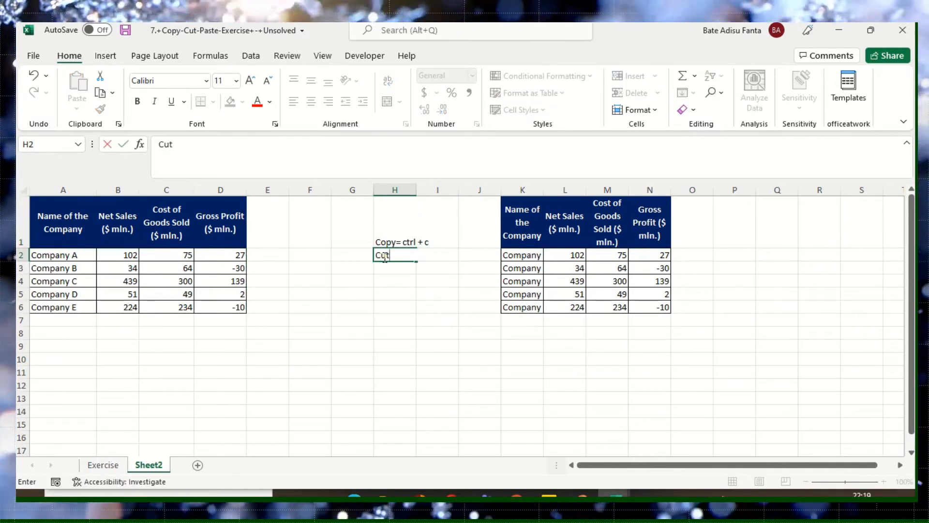
{"action": "type", "text": "="}
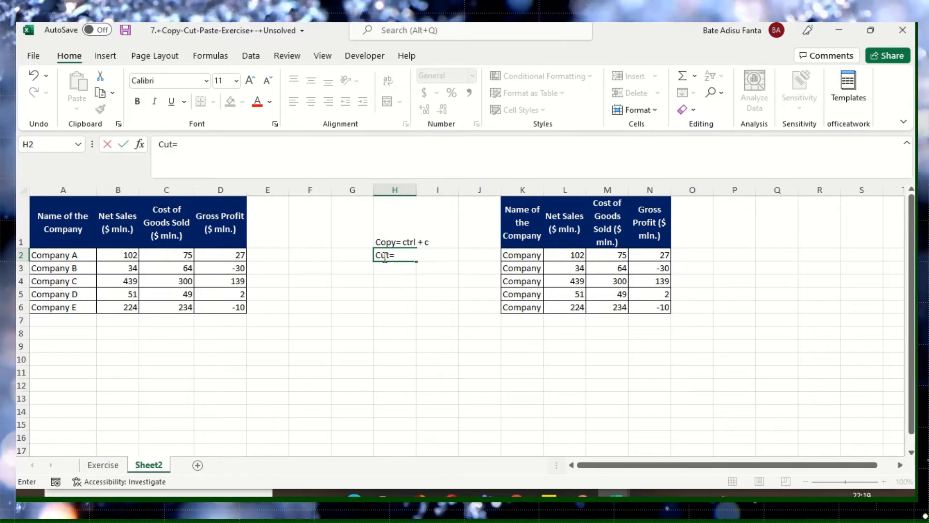
{"action": "type", "text": " Ctr"}
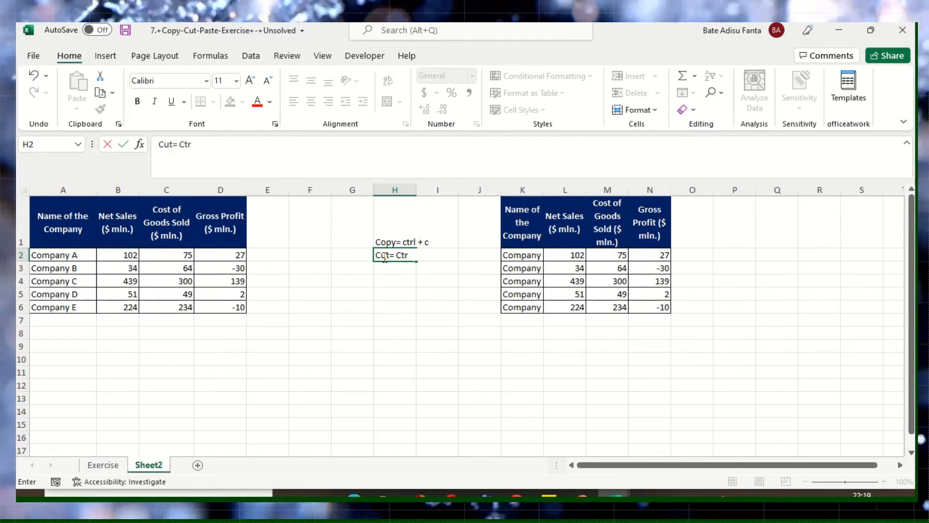
{"action": "type", "text": "l"}
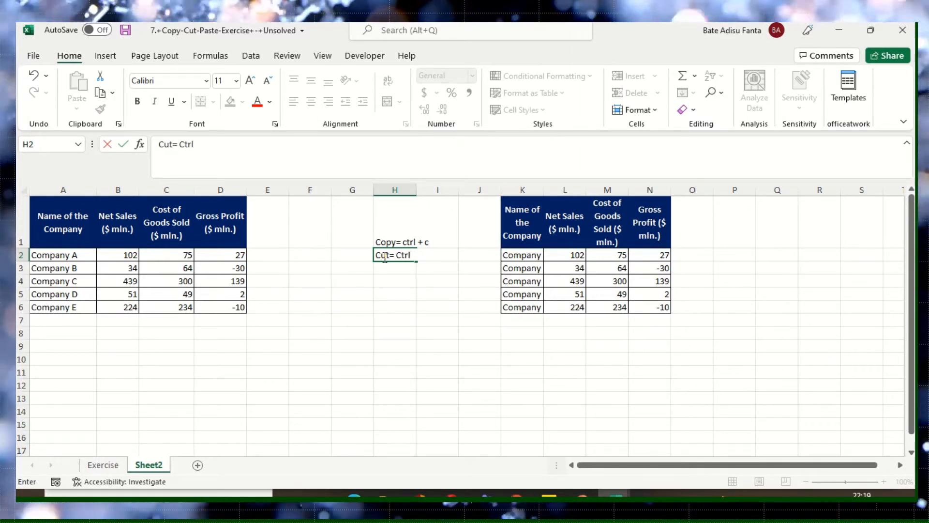
{"action": "type", "text": " + x"}
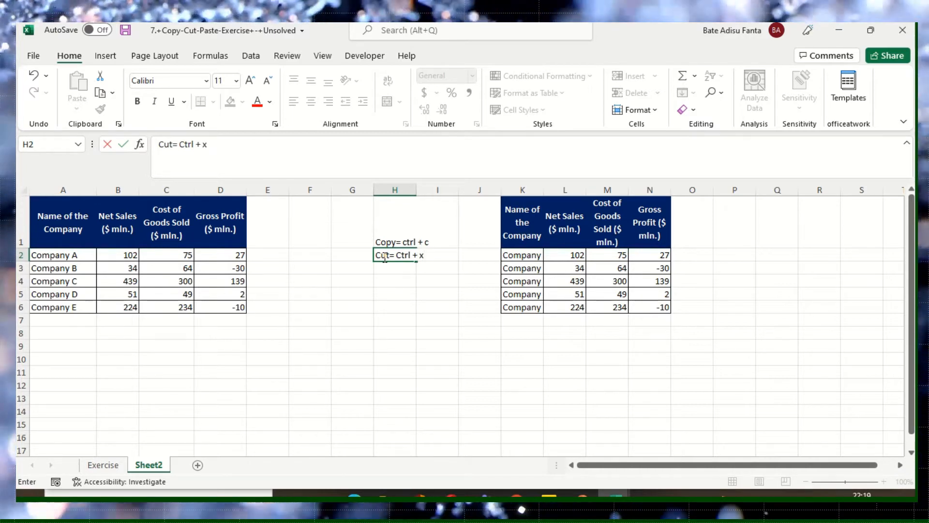
{"action": "left_click", "coordinate": [403, 281]}
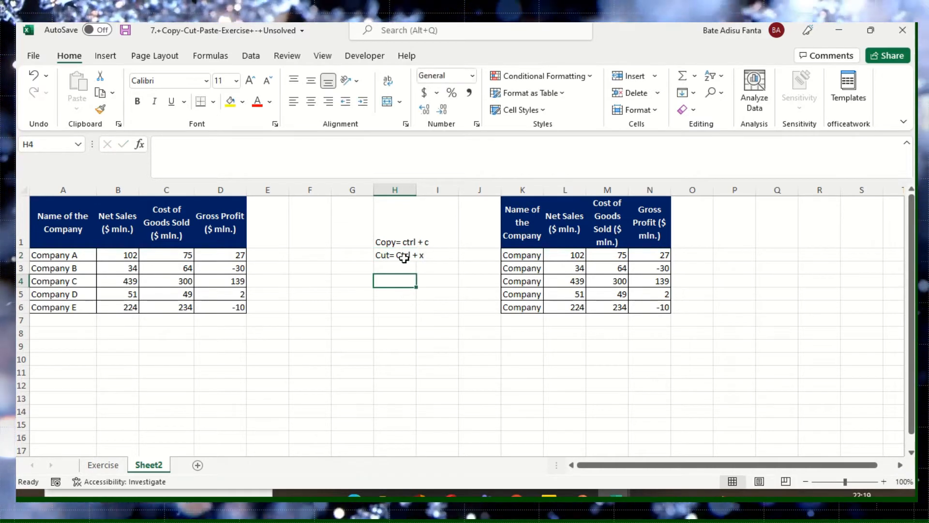
- Cut the company table in A1:D6 and paste it starting at cell P1
{"action": "left_click_drag", "start_coordinate": [70, 216], "coordinate": [231, 302]}
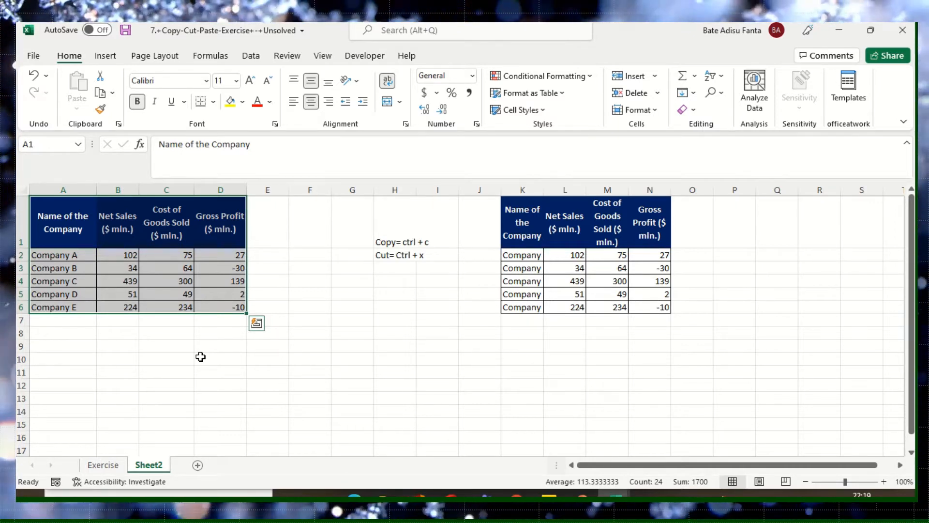
{"action": "key", "text": "ctrl+q"}
{"action": "left_click_drag", "start_coordinate": [184, 281], "coordinate": [186, 293]}
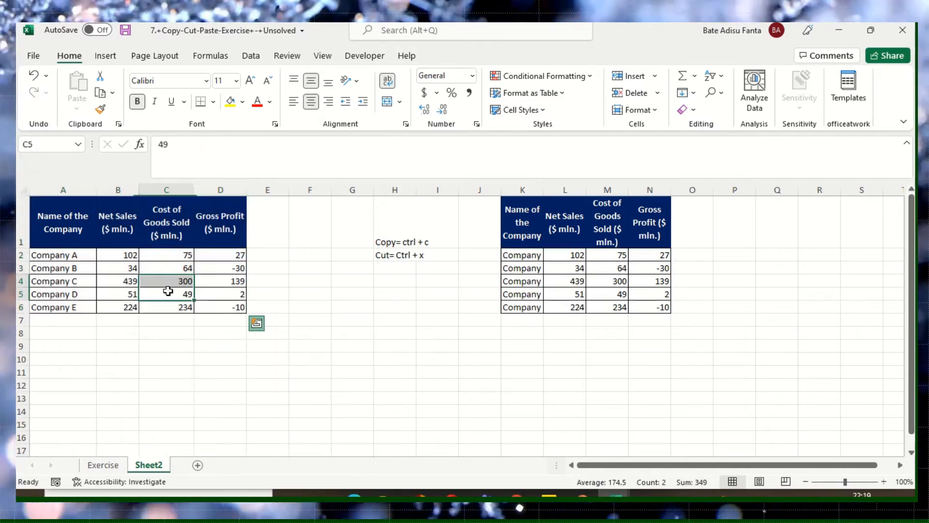
{"action": "left_click_drag", "start_coordinate": [72, 225], "coordinate": [244, 306]}
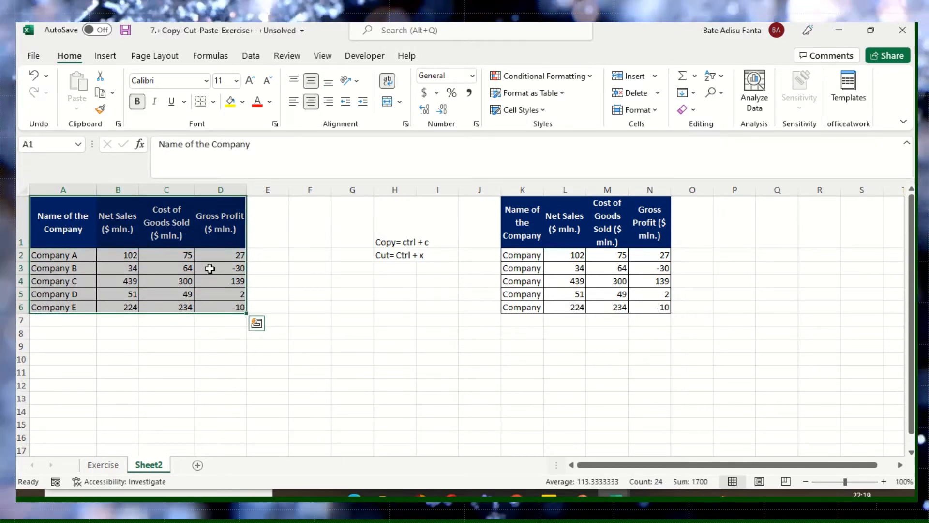
{"action": "key", "text": "ctrl+c"}
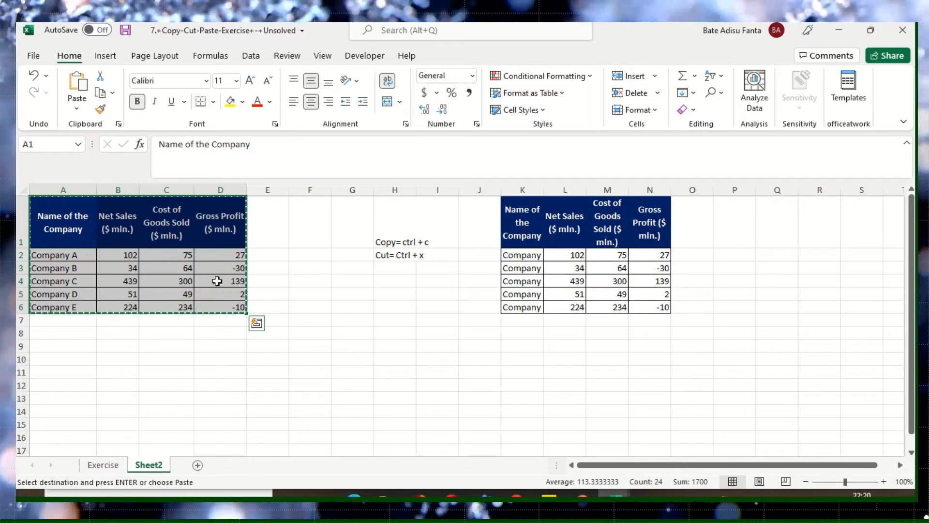
{"action": "left_click", "coordinate": [738, 229]}
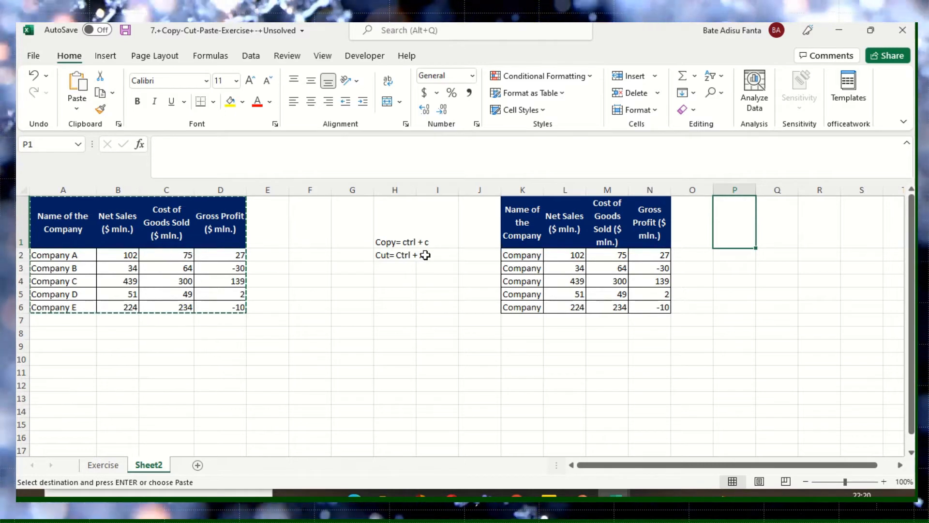
{"action": "right_click", "coordinate": [743, 234]}
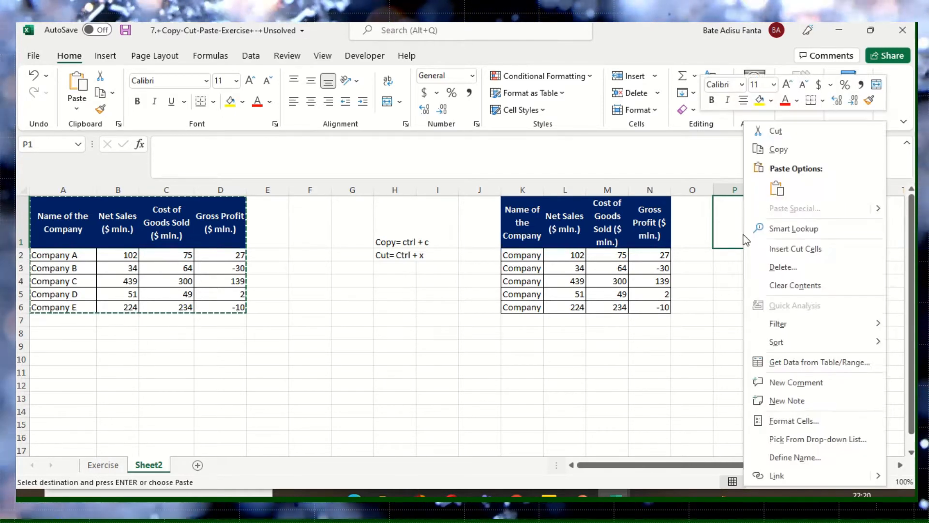
{"action": "left_click", "coordinate": [773, 189]}
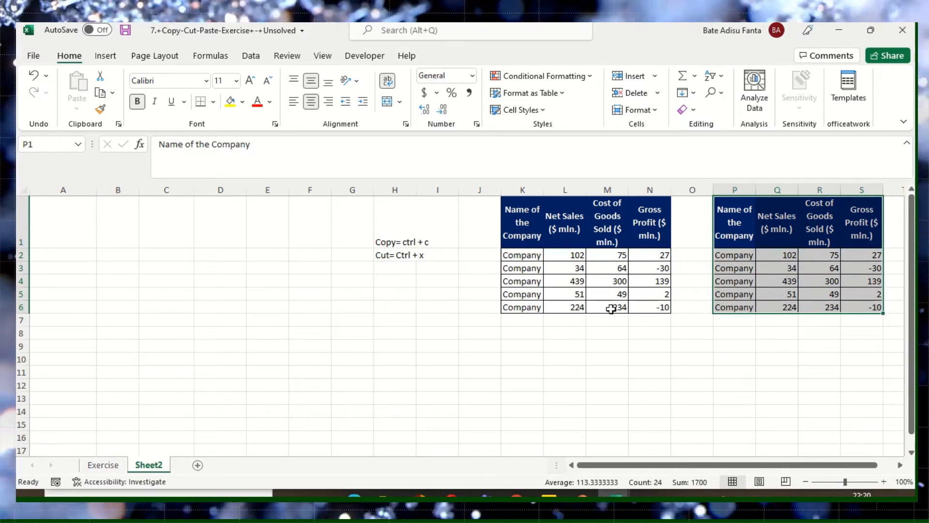
- Undo the move of the company table to P1
{"action": "left_click_drag", "start_coordinate": [83, 253], "coordinate": [84, 245]}
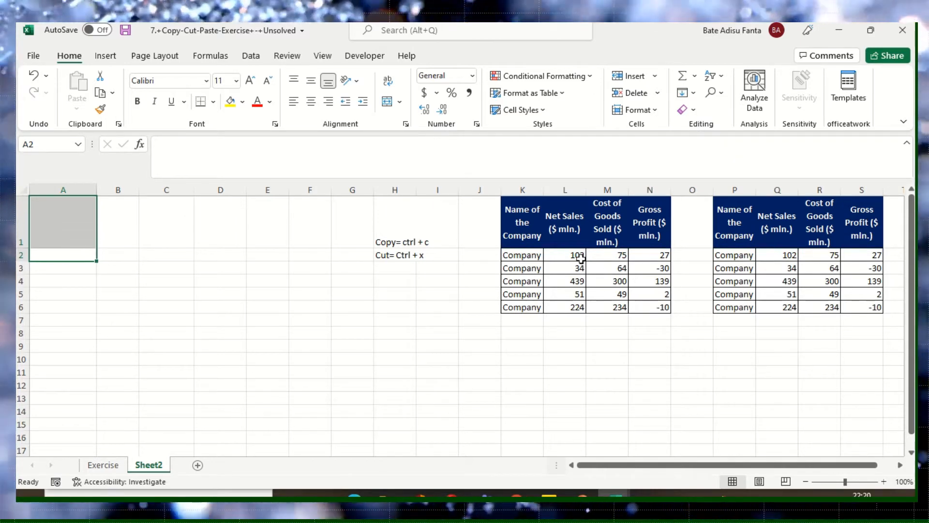
{"action": "left_click", "coordinate": [330, 229]}
{"action": "right_click", "coordinate": [348, 231]}
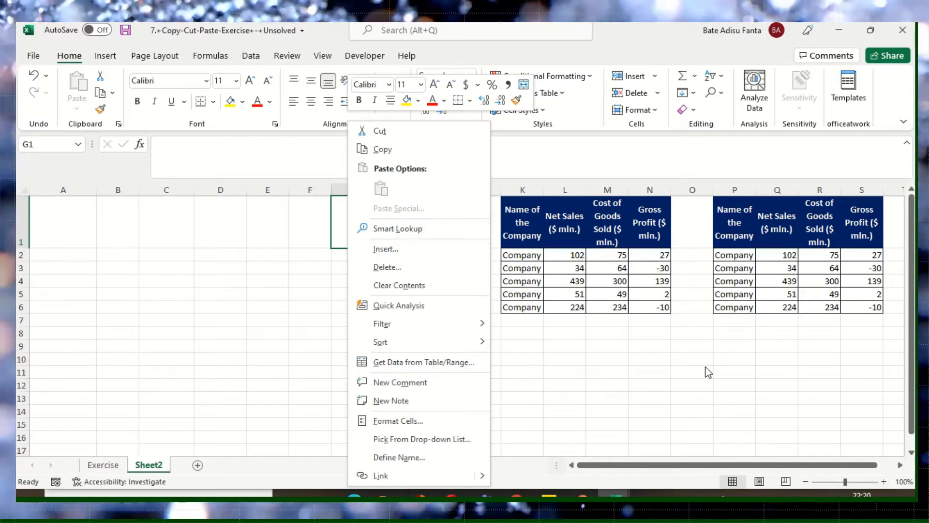
{"action": "key", "text": "Escape"}
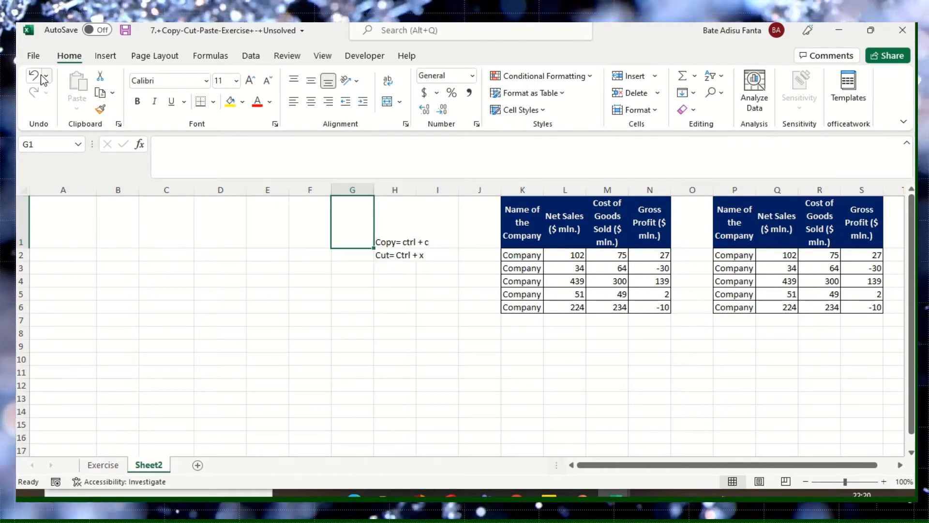
{"action": "key", "text": "ctrl+z"}
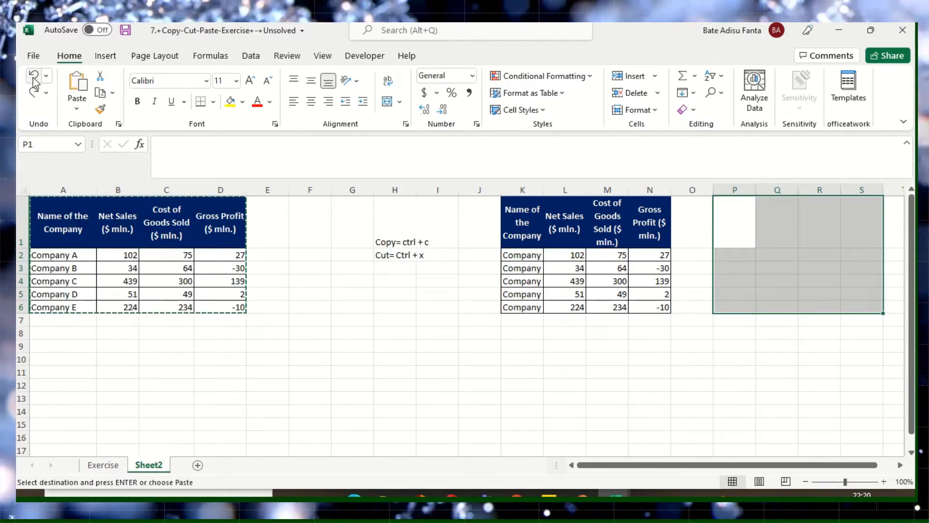
{"action": "left_click", "coordinate": [394, 345]}
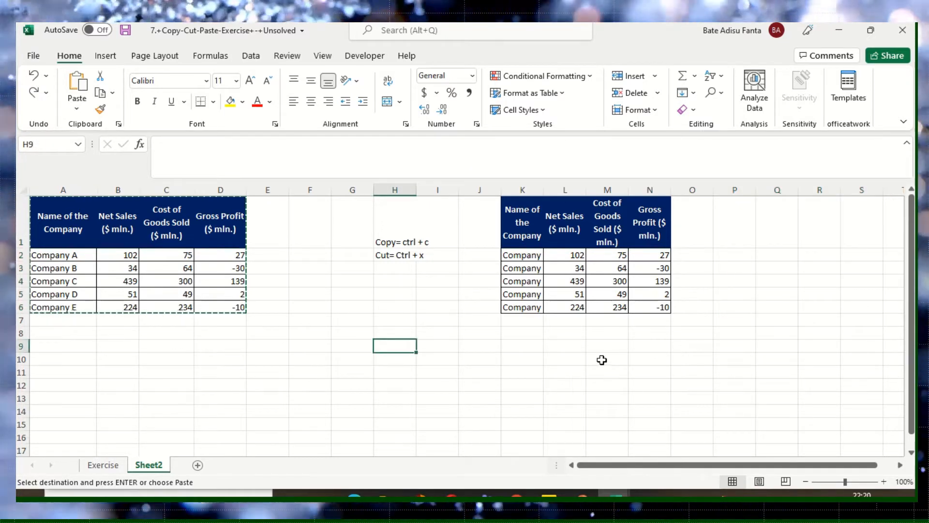
- Select the company table in A1:D6 again, cut it, and paste it starting at cell P1
{"action": "left_click", "coordinate": [68, 215]}
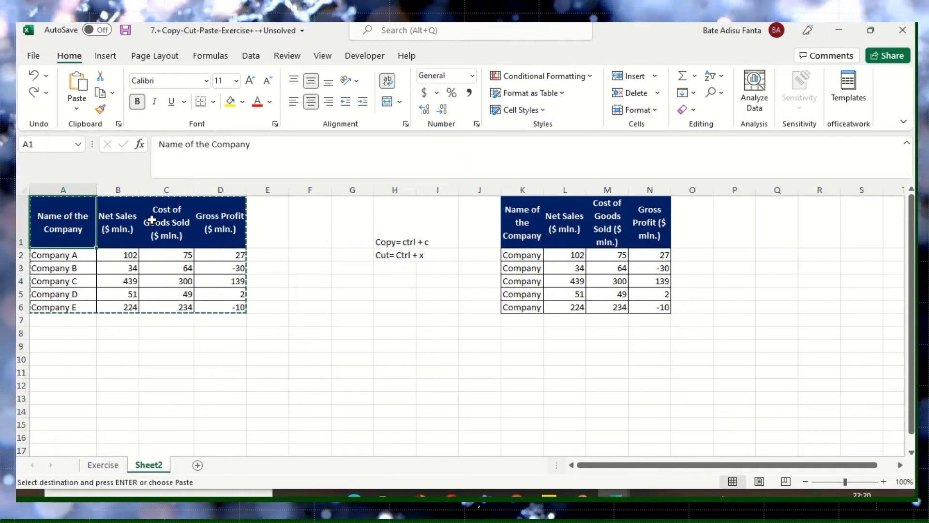
{"action": "left_click_drag", "start_coordinate": [152, 220], "coordinate": [239, 301]}
{"action": "left_click", "coordinate": [170, 280]}
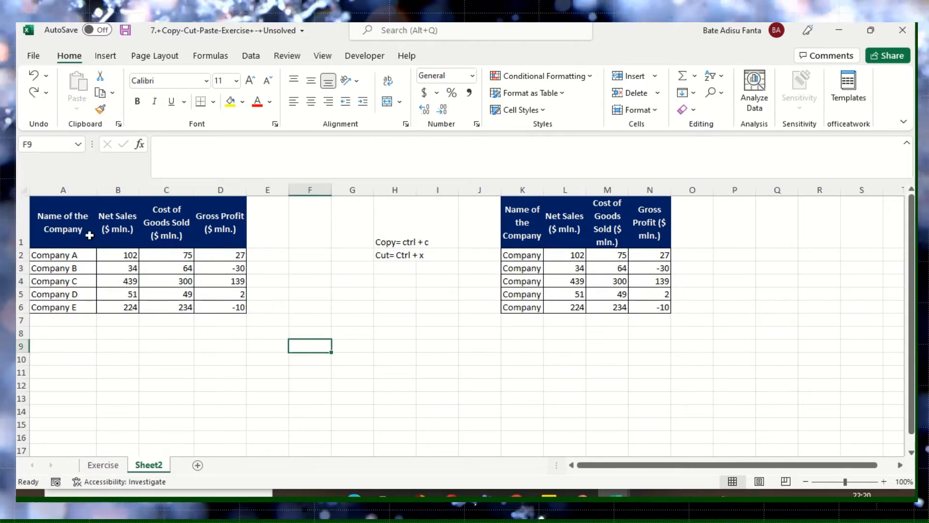
{"action": "left_click_drag", "start_coordinate": [63, 228], "coordinate": [232, 309]}
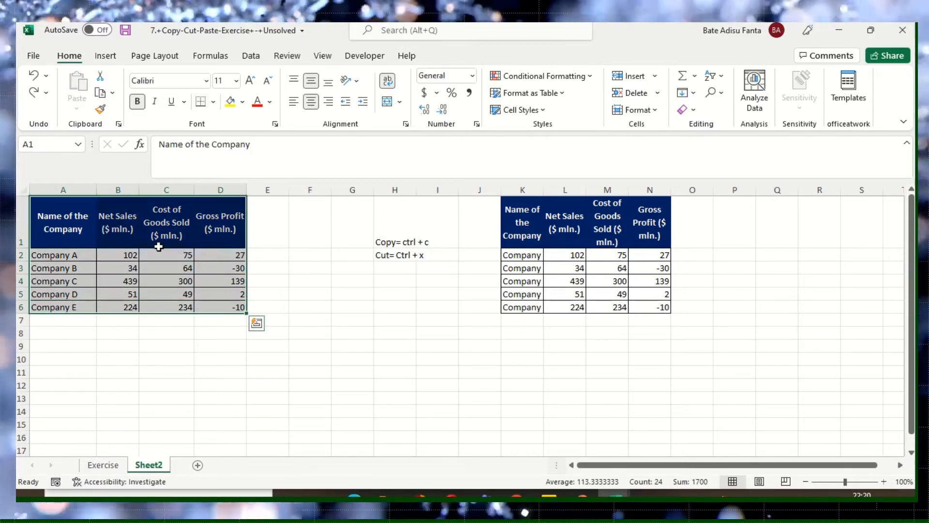
{"action": "right_click", "coordinate": [155, 241]}
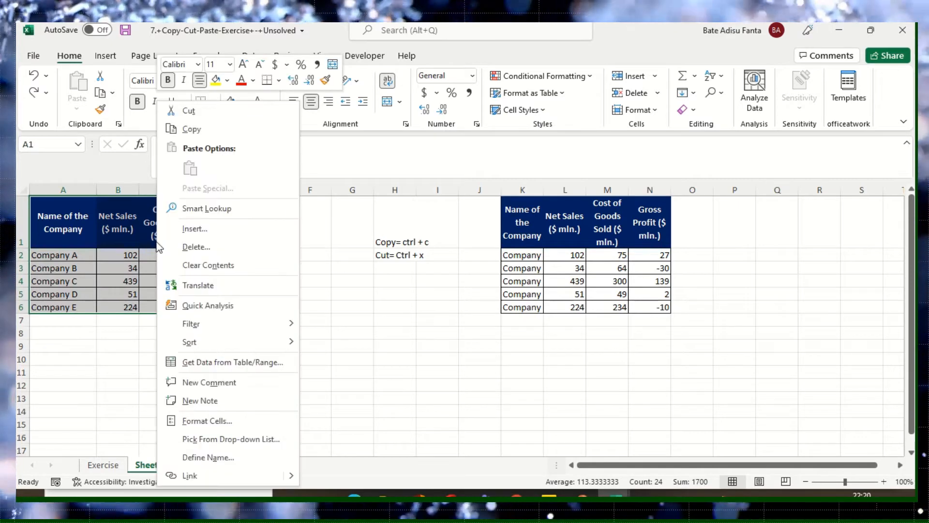
{"action": "left_click", "coordinate": [192, 129]}
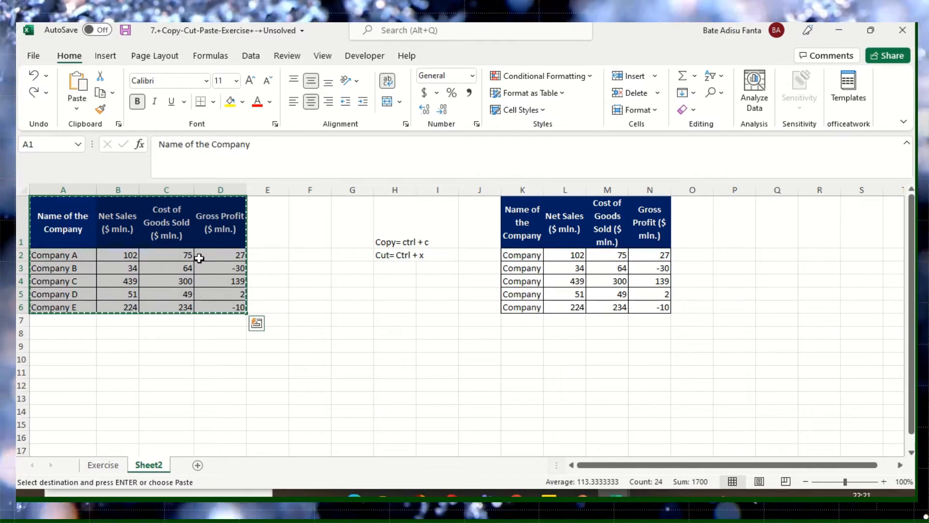
{"action": "right_click", "coordinate": [170, 241]}
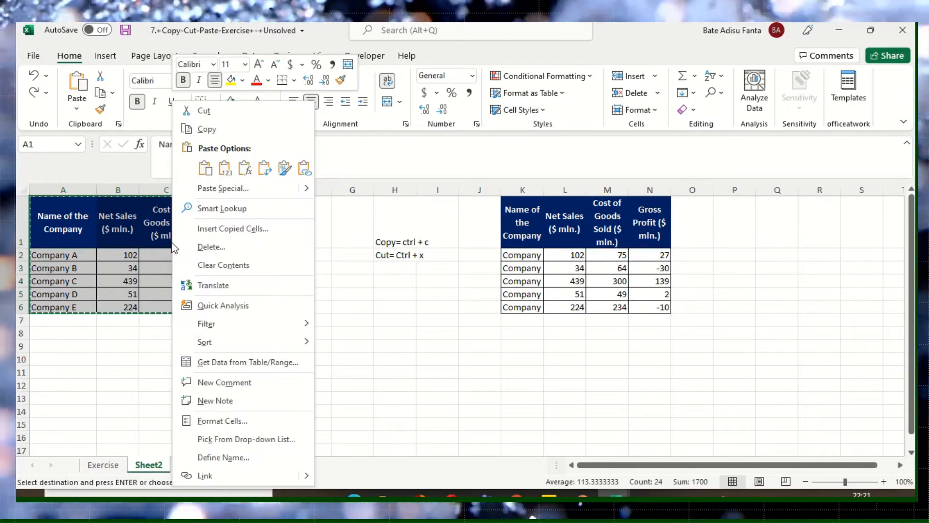
{"action": "left_click", "coordinate": [211, 115]}
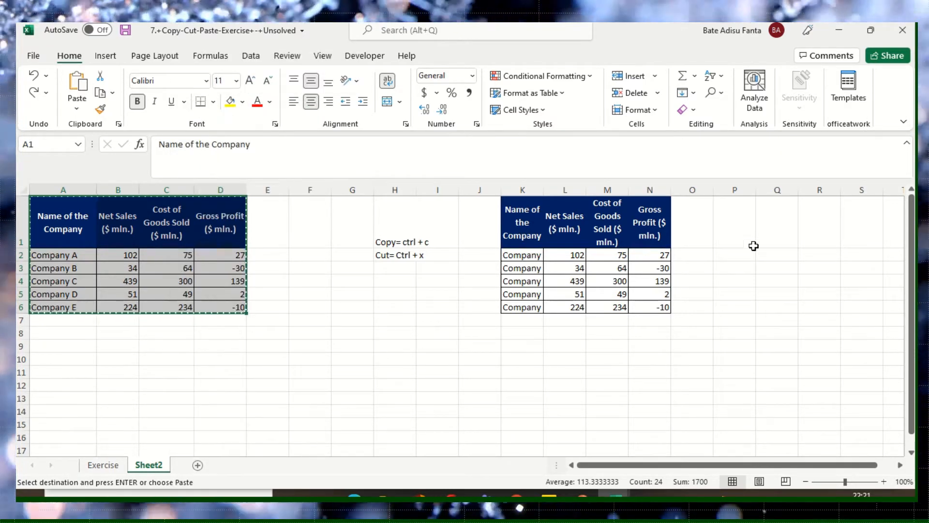
{"action": "left_click", "coordinate": [732, 235]}
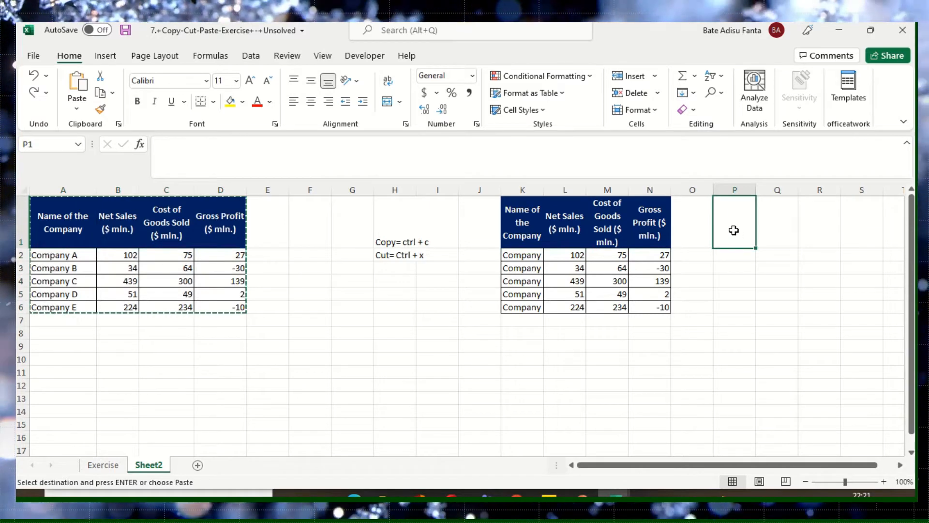
{"action": "right_click", "coordinate": [734, 235]}
{"action": "left_click", "coordinate": [767, 189]}
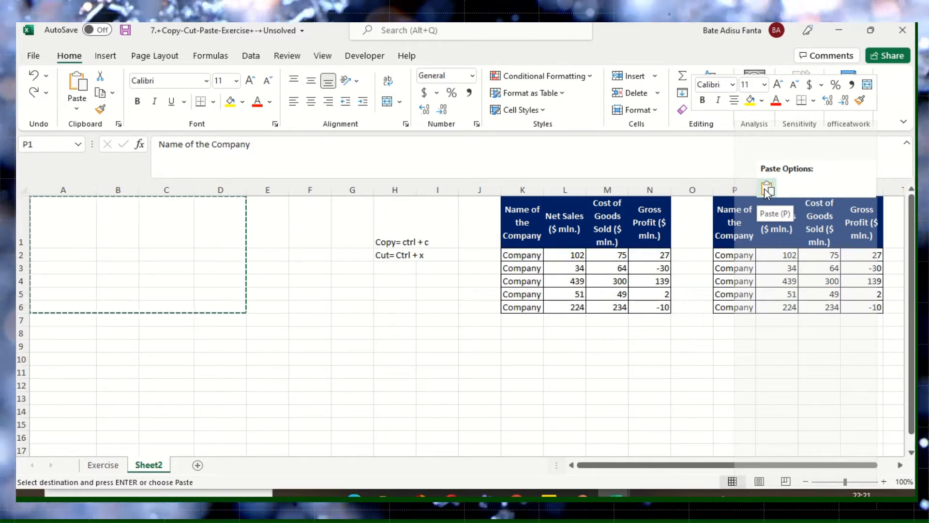
- Undo the latest cut-and-paste of the company table
{"action": "left_click", "coordinate": [408, 430]}
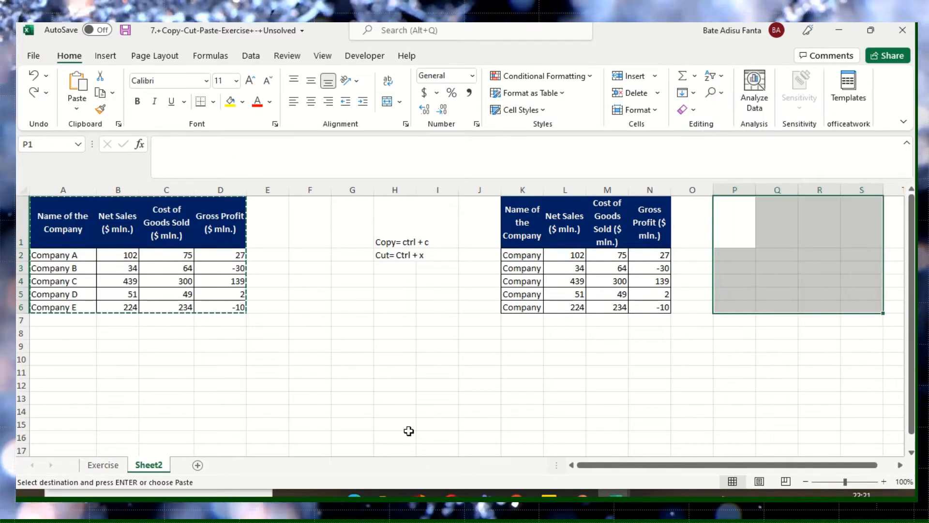
{"action": "left_click", "coordinate": [432, 370]}
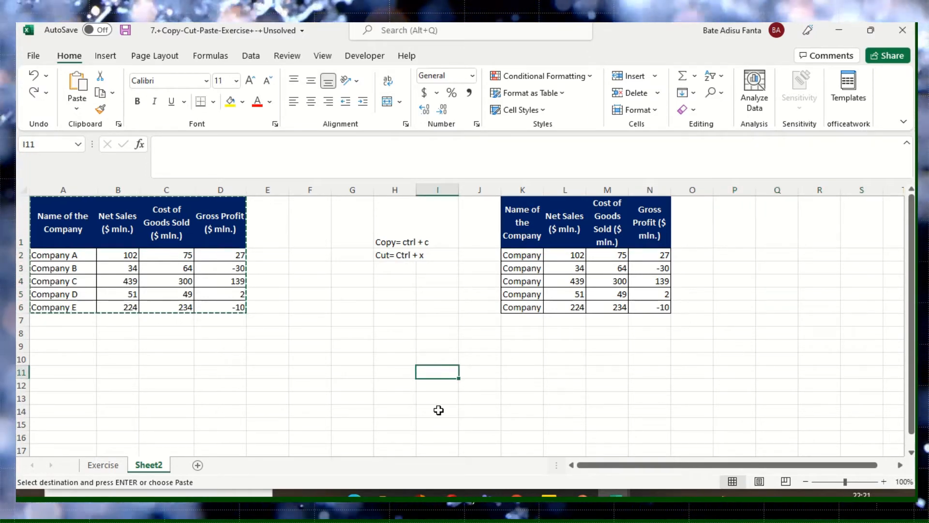
{"action": "left_click", "coordinate": [256, 374]}
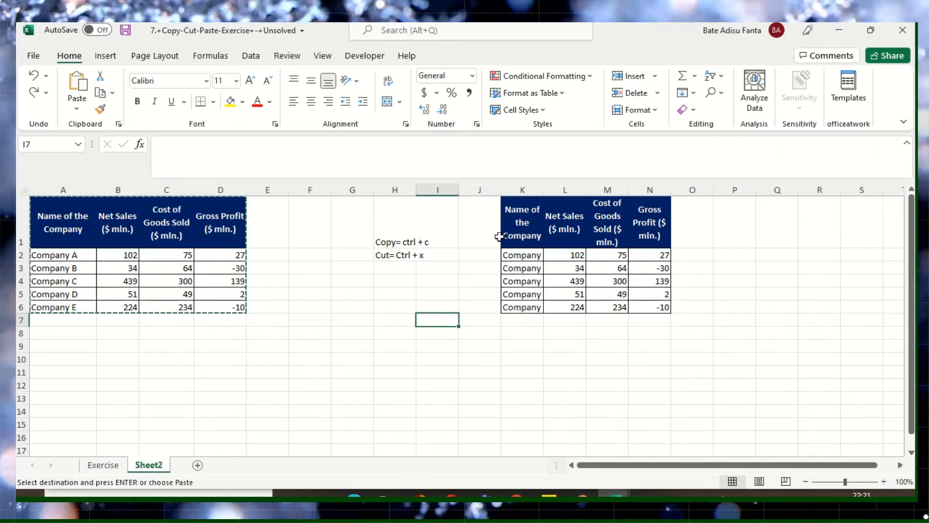
- Delete the cells of the duplicate company table in K1:N6
{"action": "left_click", "coordinate": [520, 228]}
{"action": "left_click_drag", "start_coordinate": [484, 214], "coordinate": [664, 307]}
{"action": "left_click", "coordinate": [560, 278]}
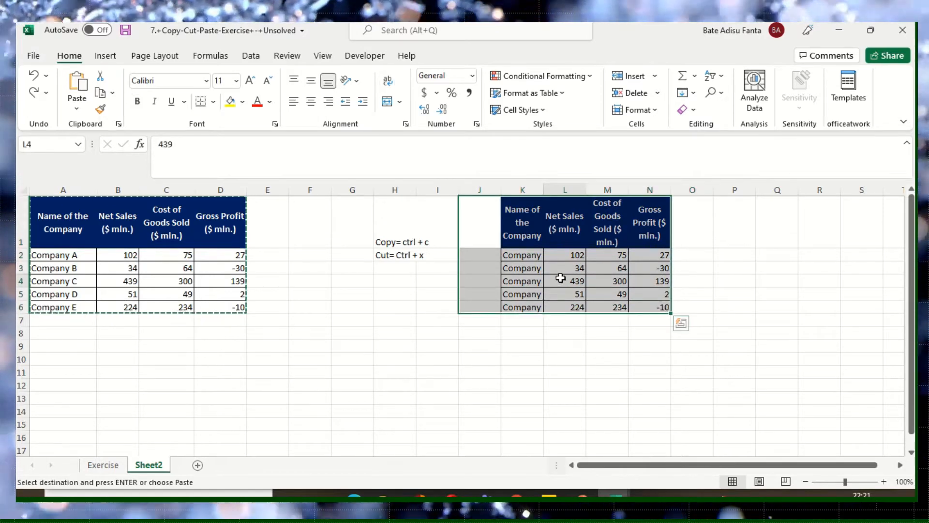
{"action": "left_click_drag", "start_coordinate": [526, 224], "coordinate": [640, 308]}
{"action": "key", "text": "ctrl+v"}
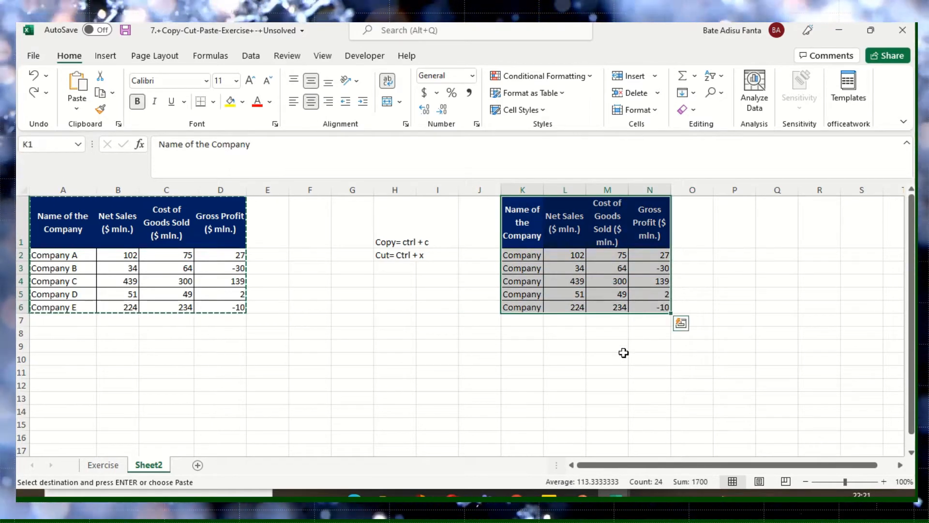
{"action": "left_click", "coordinate": [635, 93]}
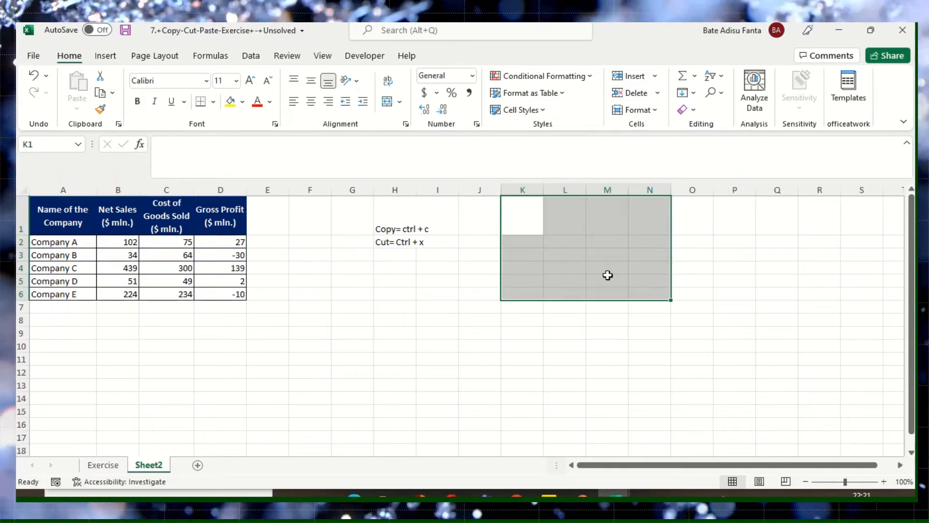
{"action": "left_click", "coordinate": [608, 275]}
{"action": "left_click", "coordinate": [537, 358]}
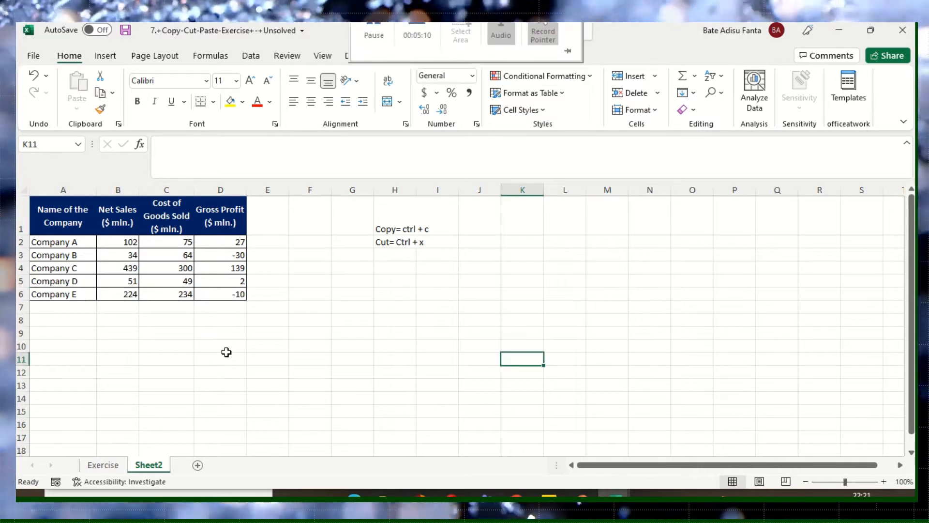
{"action": "left_click", "coordinate": [201, 344]}
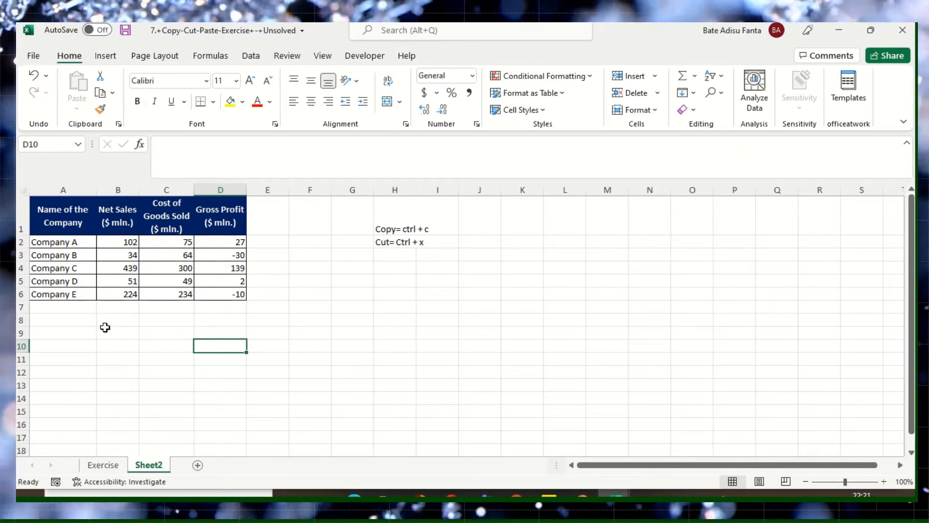
{"action": "left_click_drag", "start_coordinate": [66, 239], "coordinate": [63, 287]}
{"action": "left_click_drag", "start_coordinate": [70, 242], "coordinate": [242, 242]}
{"action": "left_click", "coordinate": [120, 338]}
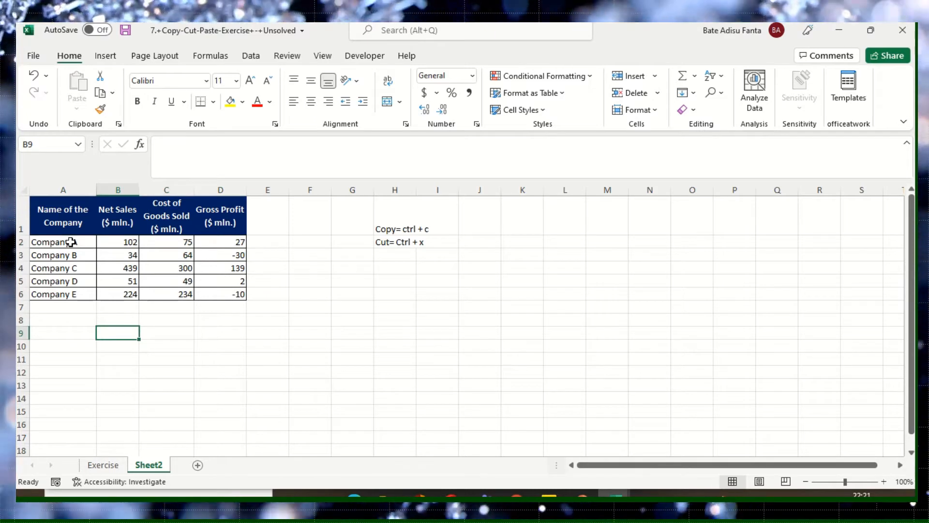
- Select the company name column in A1:A6, including its header, and copy it
{"action": "left_click", "coordinate": [68, 210]}
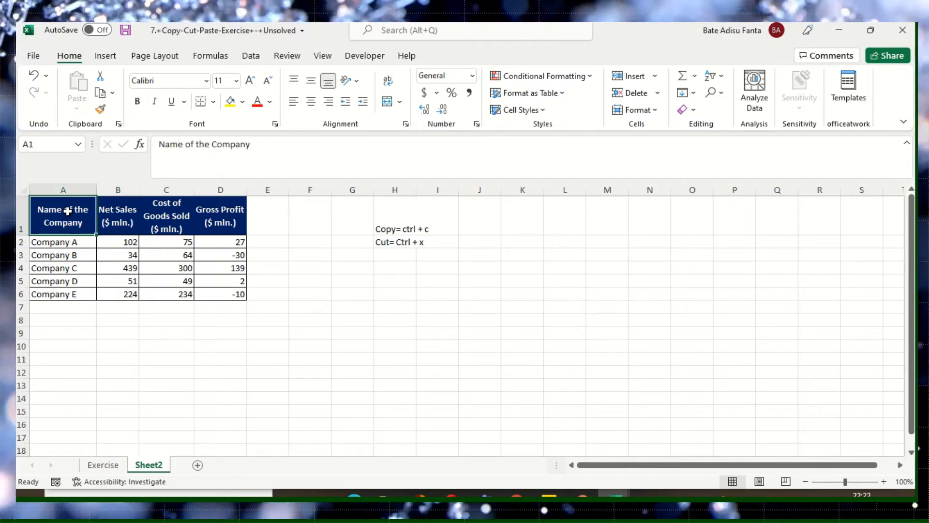
{"action": "left_click_drag", "start_coordinate": [68, 211], "coordinate": [73, 293]}
{"action": "left_click", "coordinate": [69, 217]}
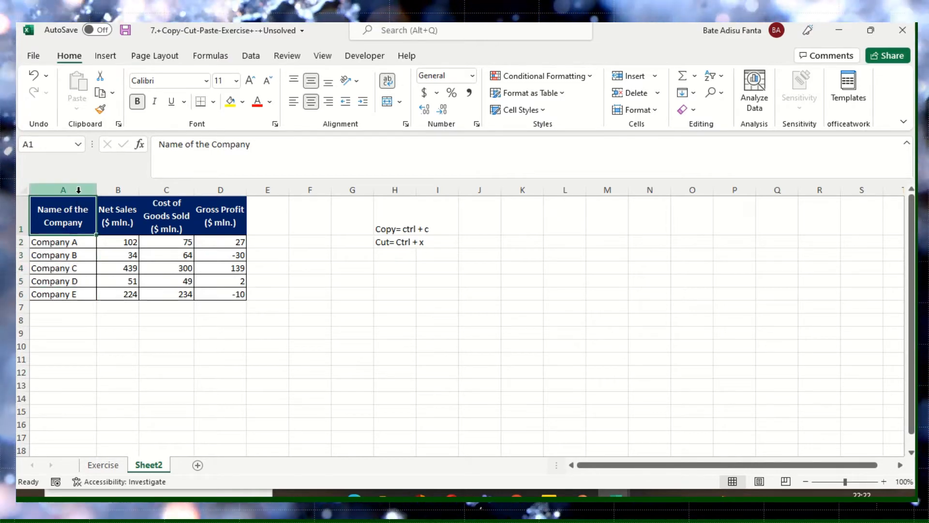
{"action": "left_click", "coordinate": [63, 281]}
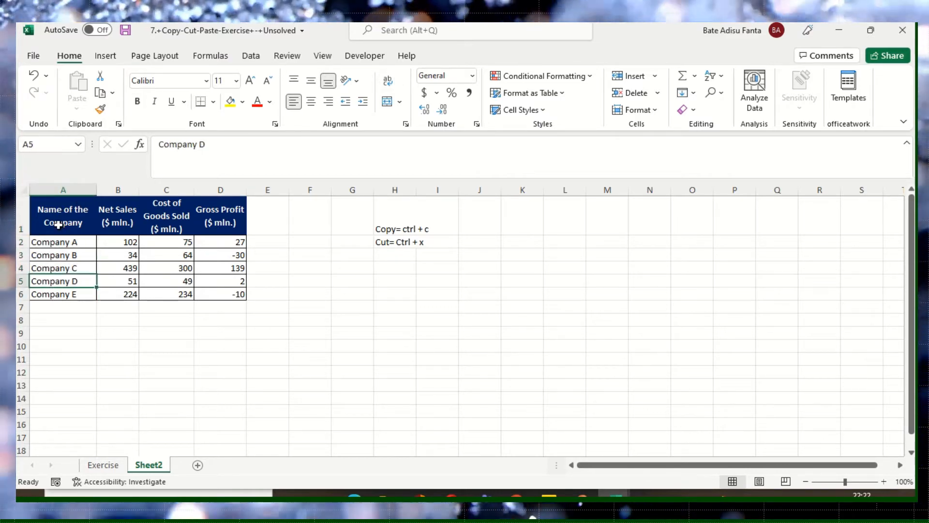
{"action": "left_click", "coordinate": [61, 224]}
{"action": "left_click_drag", "start_coordinate": [60, 224], "coordinate": [68, 292]}
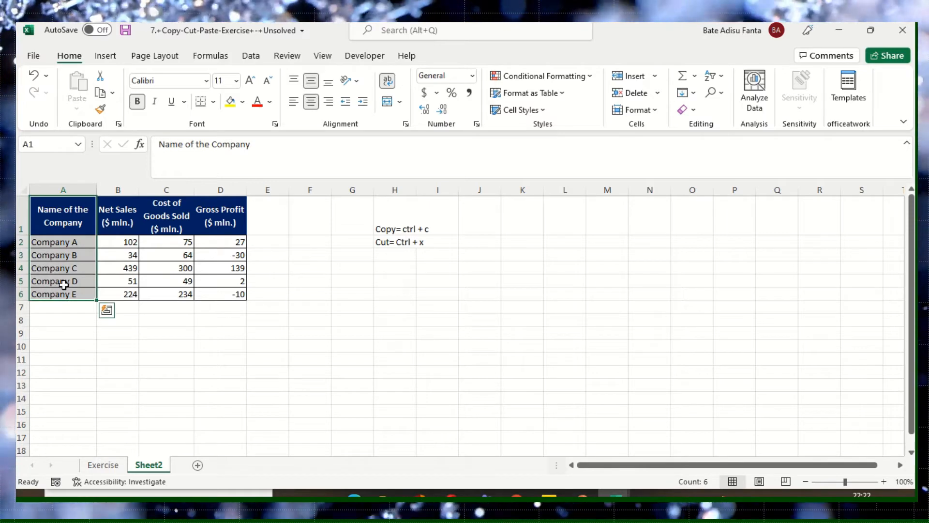
{"action": "right_click", "coordinate": [63, 244]}
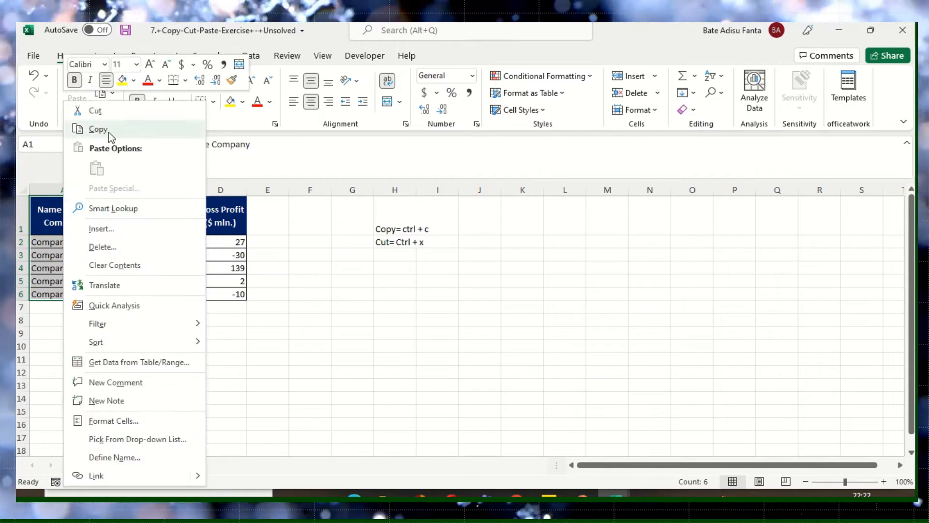
{"action": "left_click", "coordinate": [89, 130]}
- Paste the copied company name column starting at cell A9 and end copy mode
{"action": "left_click", "coordinate": [67, 333]}
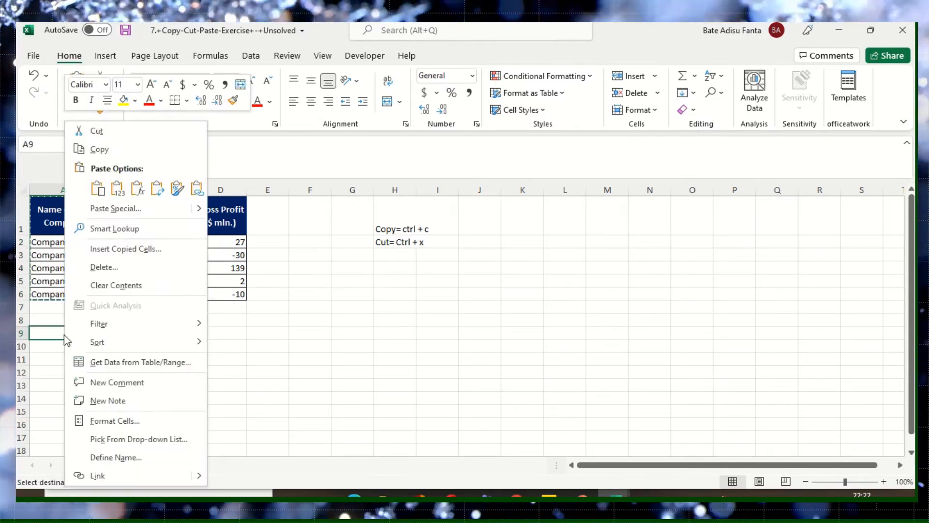
{"action": "right_click", "coordinate": [64, 333]}
{"action": "left_click", "coordinate": [98, 188]}
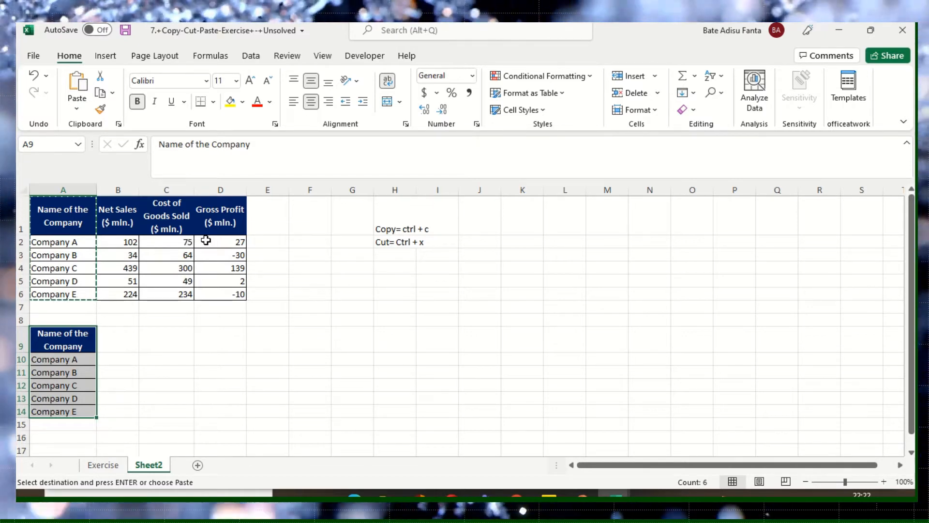
{"action": "left_click", "coordinate": [184, 359]}
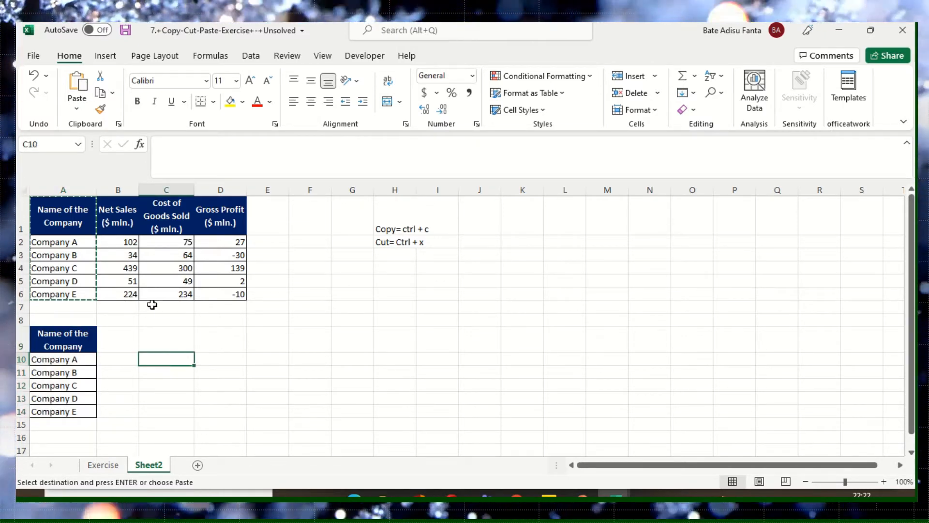
{"action": "left_click", "coordinate": [77, 268]}
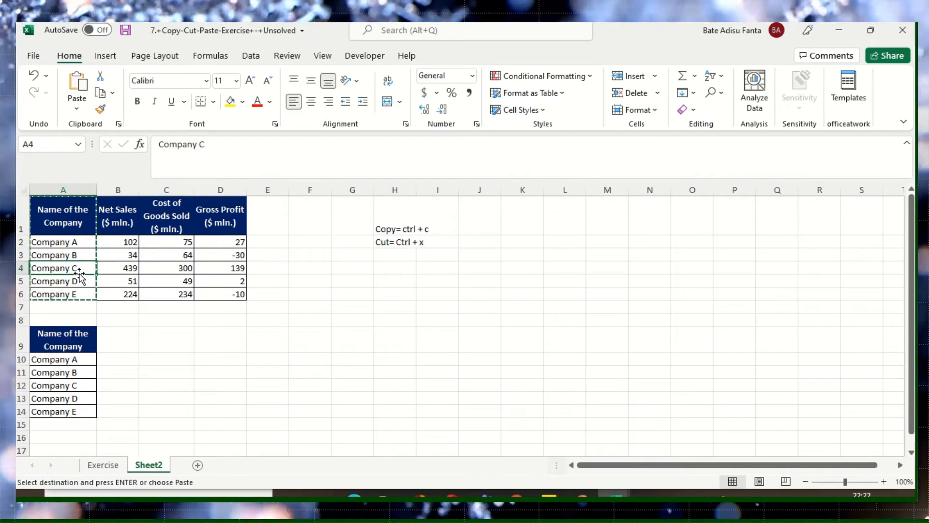
{"action": "key", "text": "Escape"}
- Select the Company A row in A2:D2 and copy it
{"action": "left_click", "coordinate": [76, 243]}
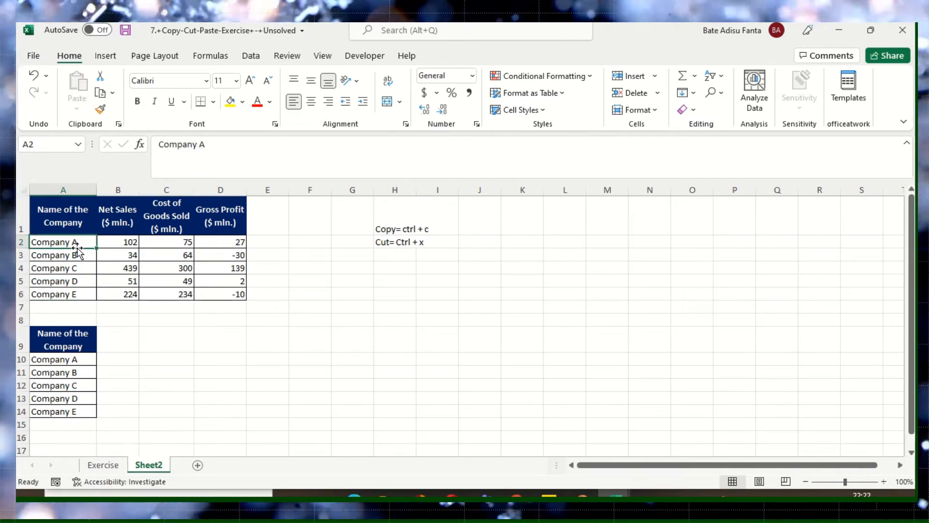
{"action": "left_click", "coordinate": [70, 251]}
{"action": "left_click", "coordinate": [68, 242]}
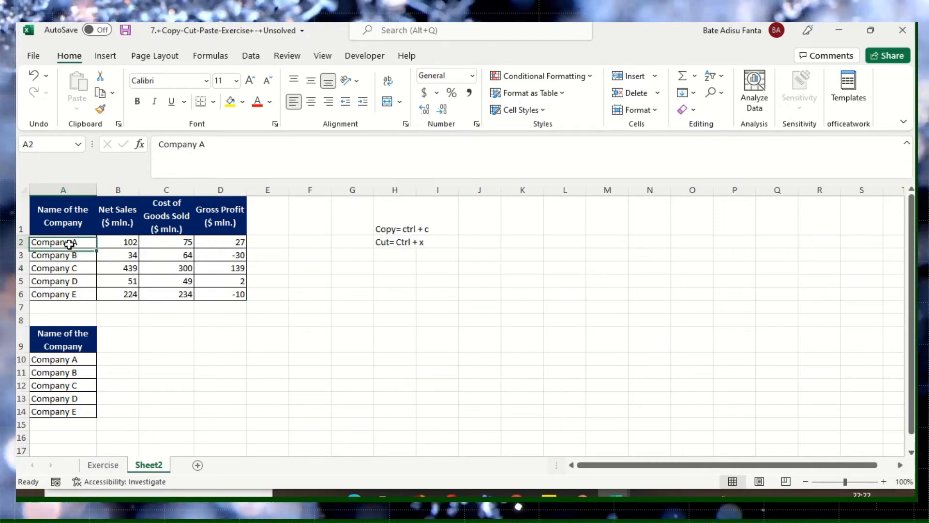
{"action": "left_click_drag", "start_coordinate": [68, 242], "coordinate": [224, 241]}
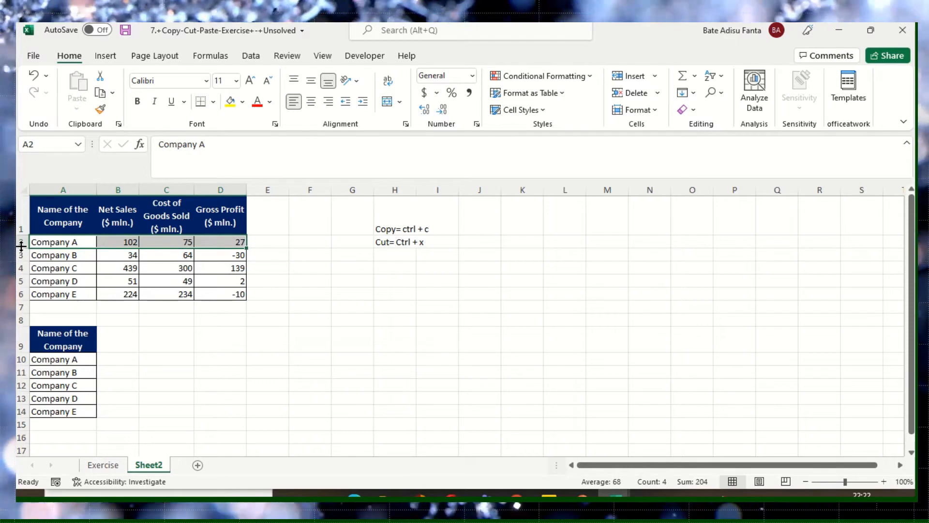
{"action": "left_click", "coordinate": [68, 251]}
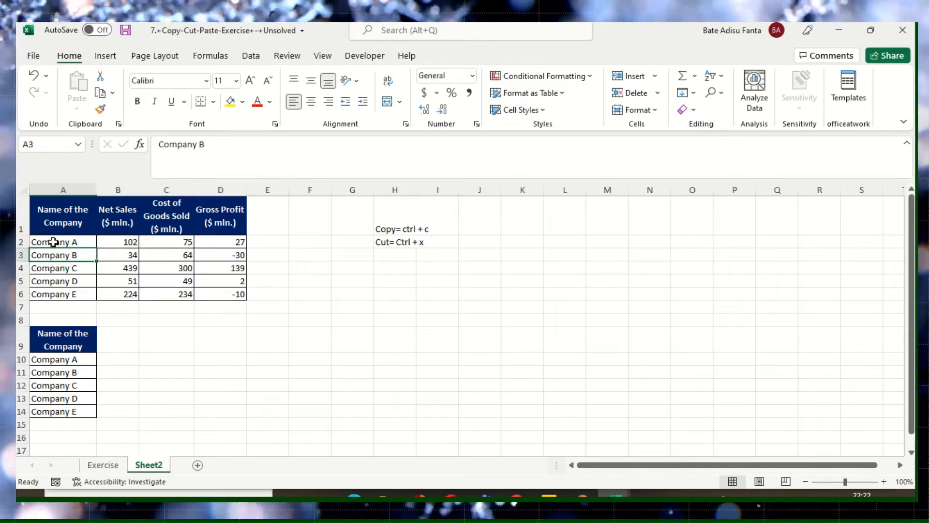
{"action": "left_click_drag", "start_coordinate": [53, 242], "coordinate": [221, 242]}
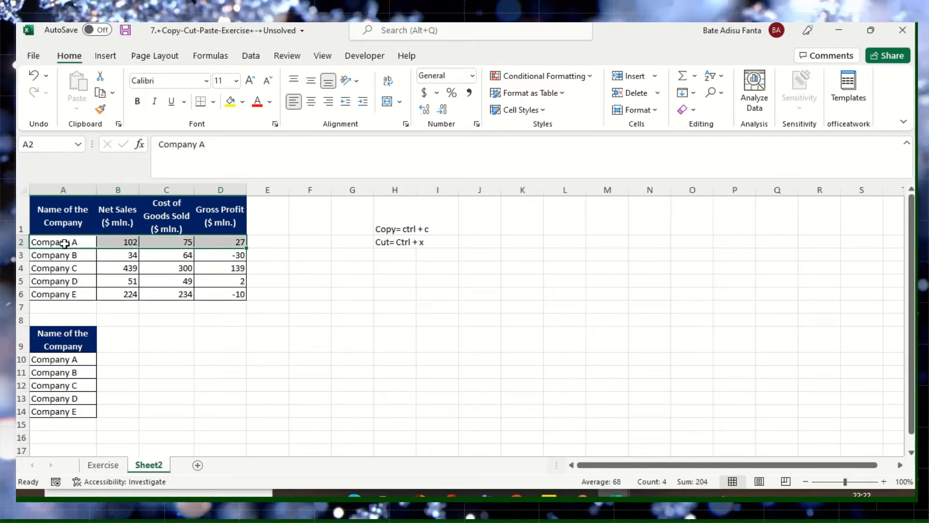
{"action": "right_click", "coordinate": [65, 243]}
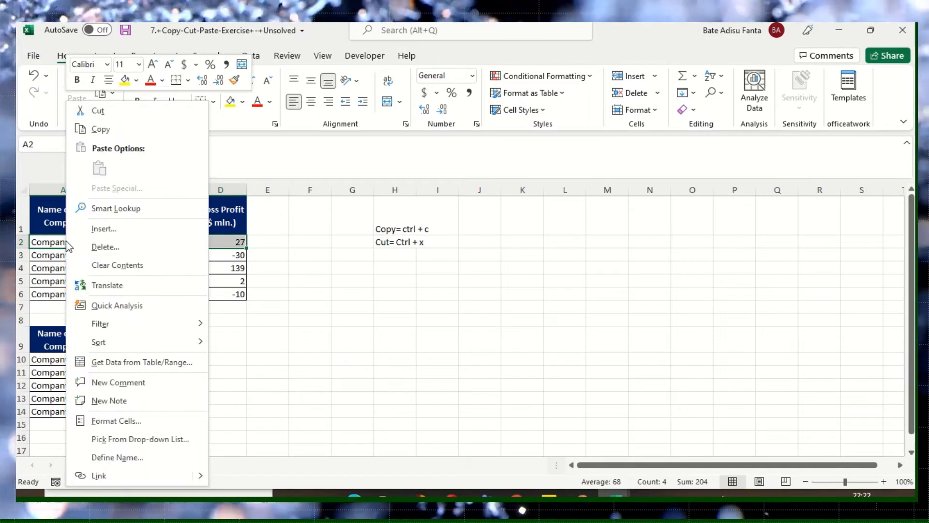
{"action": "left_click", "coordinate": [101, 131]}
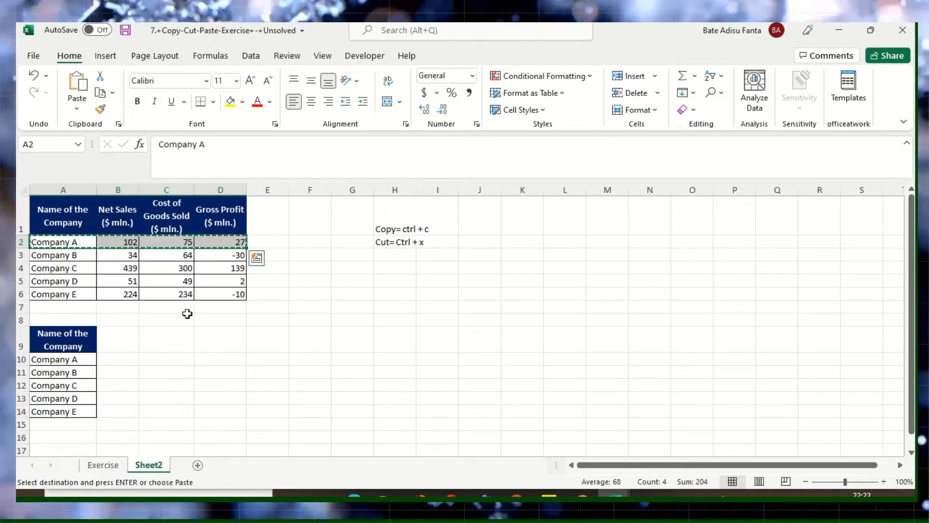
- Paste the copied Company A row starting at cell C9 and end copy mode
{"action": "left_click", "coordinate": [163, 344]}
{"action": "right_click", "coordinate": [165, 347]}
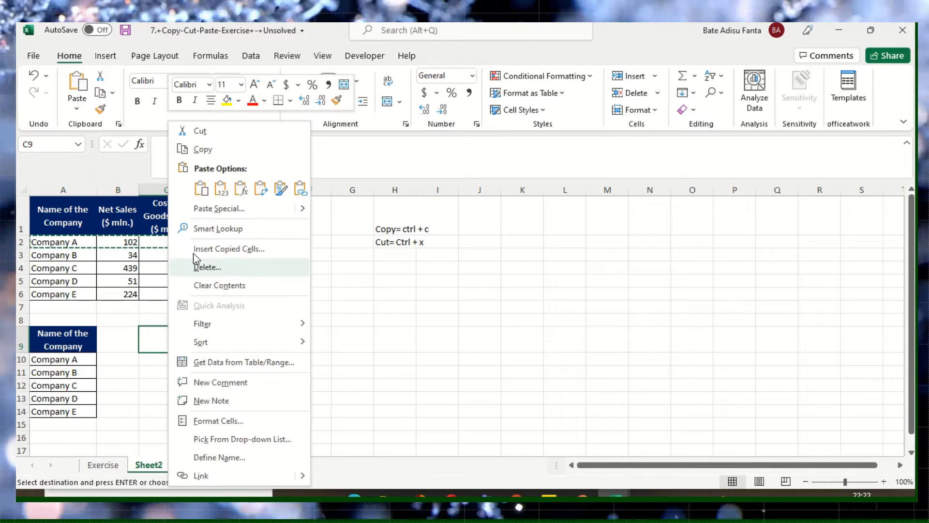
{"action": "left_click", "coordinate": [202, 192]}
{"action": "left_click", "coordinate": [238, 372]}
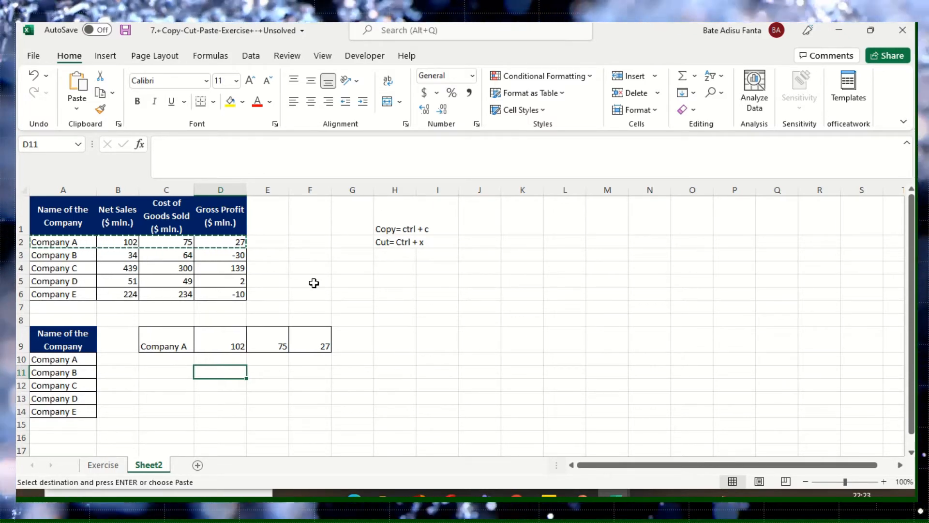
{"action": "key", "text": "Escape"}
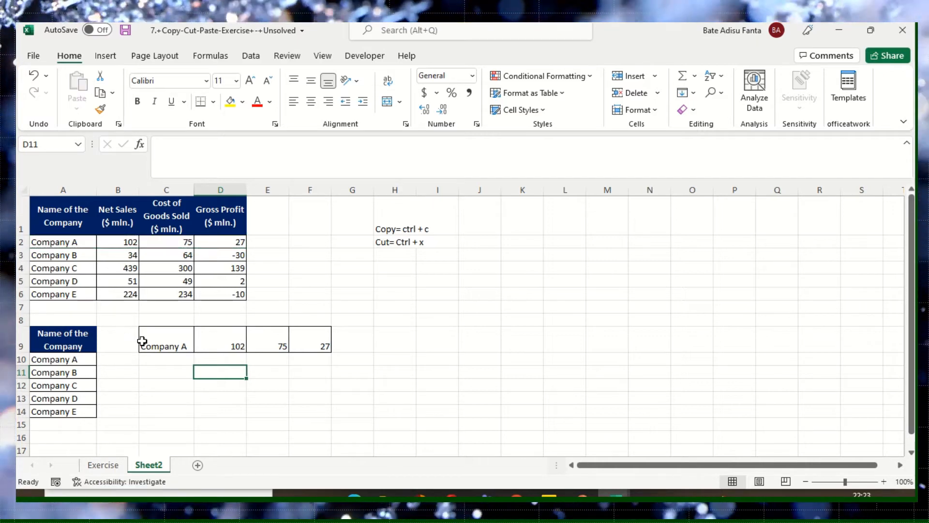
- Cut the Company A row in A2:D2 and paste it starting at cell C11
{"action": "left_click", "coordinate": [419, 369]}
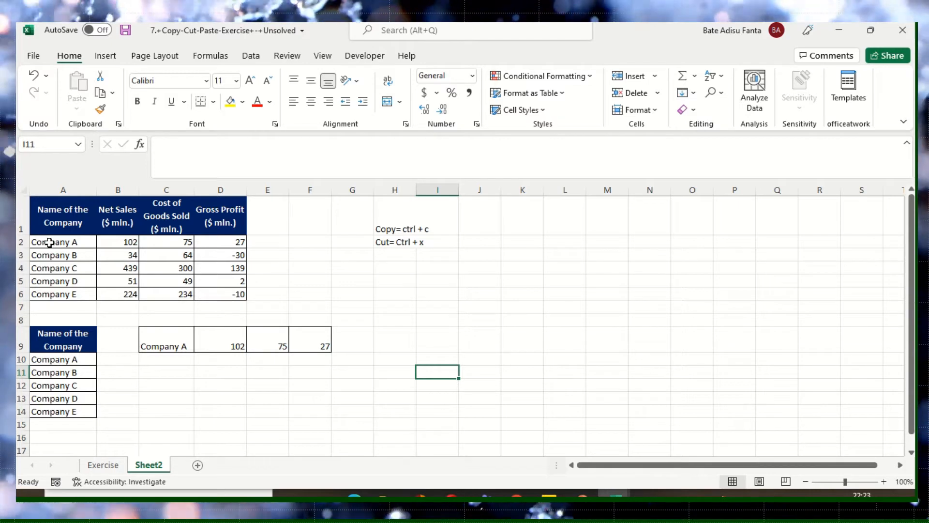
{"action": "left_click_drag", "start_coordinate": [41, 243], "coordinate": [202, 246]}
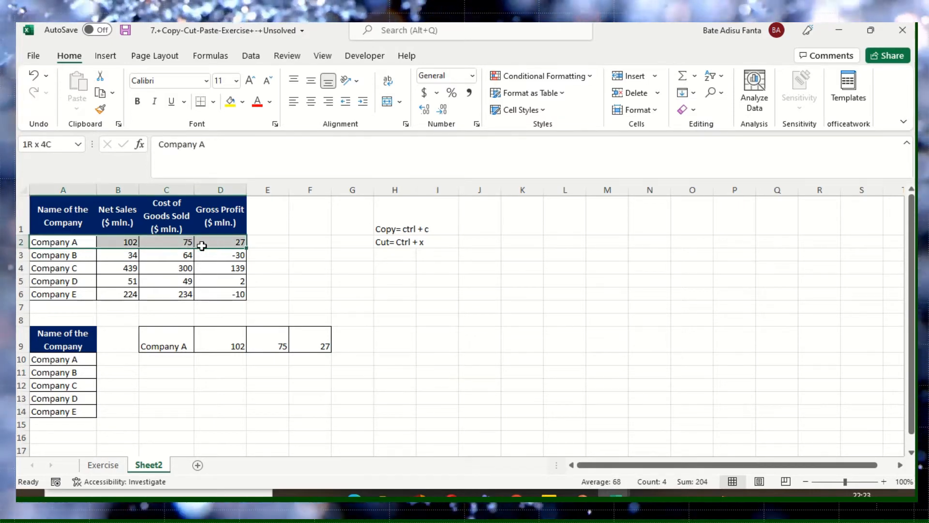
{"action": "right_click", "coordinate": [79, 243]}
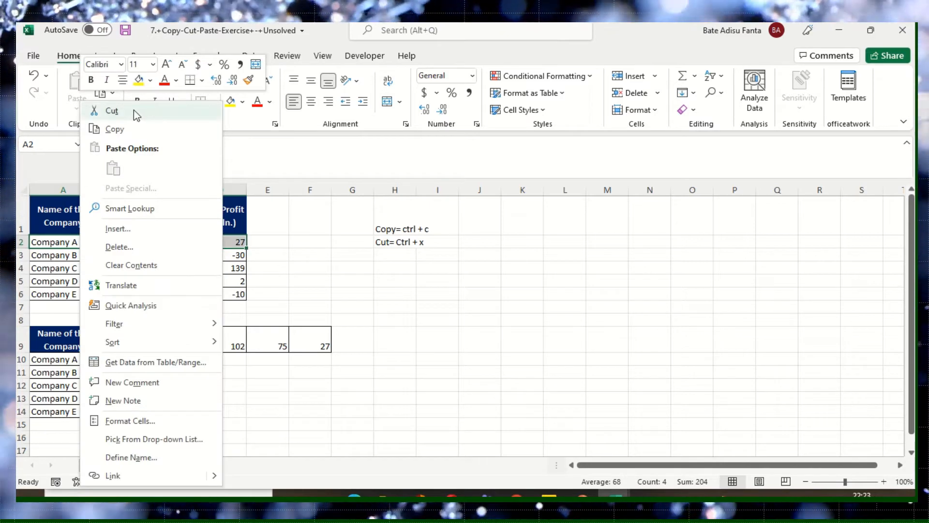
{"action": "left_click", "coordinate": [136, 114]}
{"action": "left_click", "coordinate": [160, 378]}
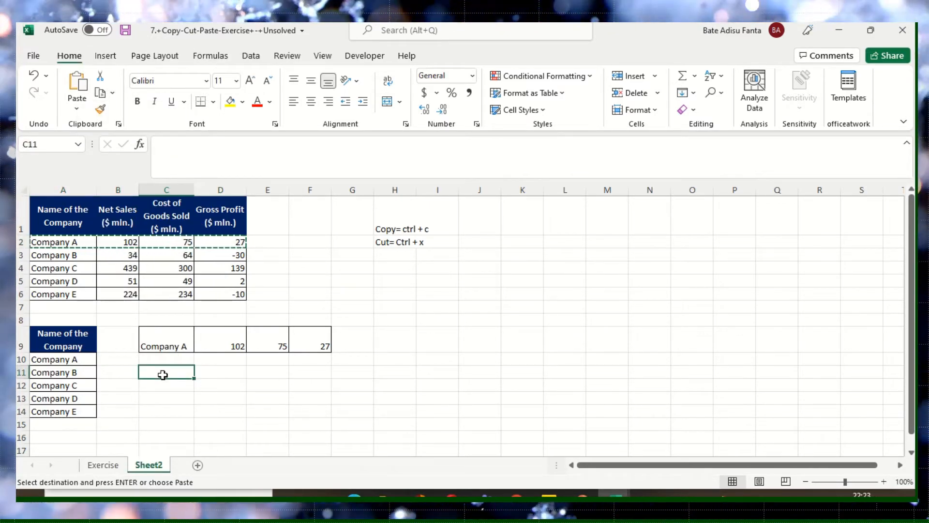
{"action": "right_click", "coordinate": [163, 374]}
{"action": "left_click", "coordinate": [196, 189]}
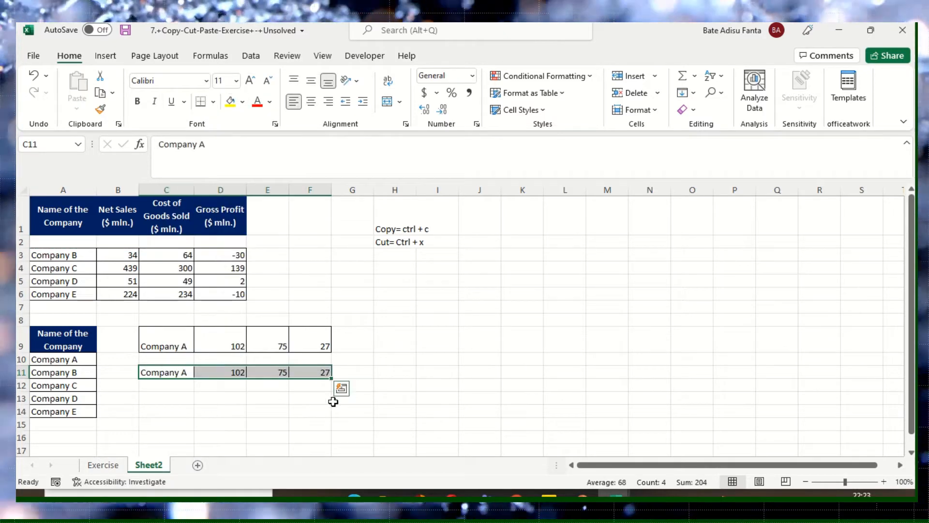
{"action": "left_click", "coordinate": [352, 398]}
{"action": "left_click_drag", "start_coordinate": [66, 242], "coordinate": [217, 243]}
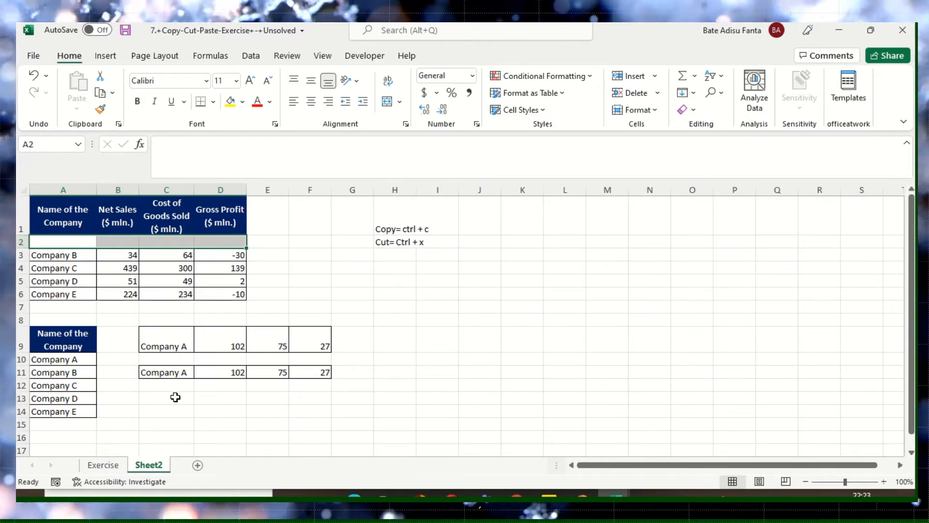
{"action": "left_click", "coordinate": [227, 395]}
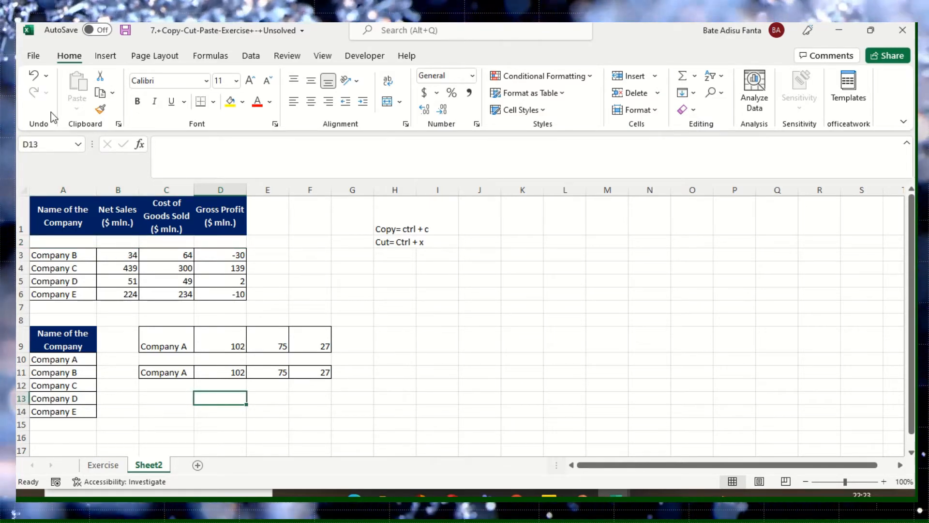
- Undo the Company A row's move to C11, its copy at C9 and the name column's copy at A9
{"action": "left_click", "coordinate": [35, 76]}
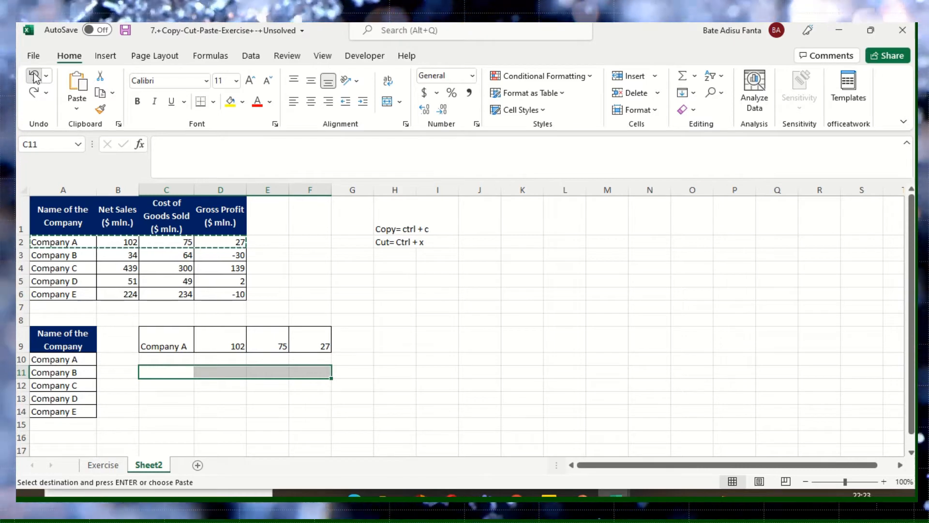
{"action": "left_click", "coordinate": [33, 76]}
{"action": "left_click", "coordinate": [34, 76]}
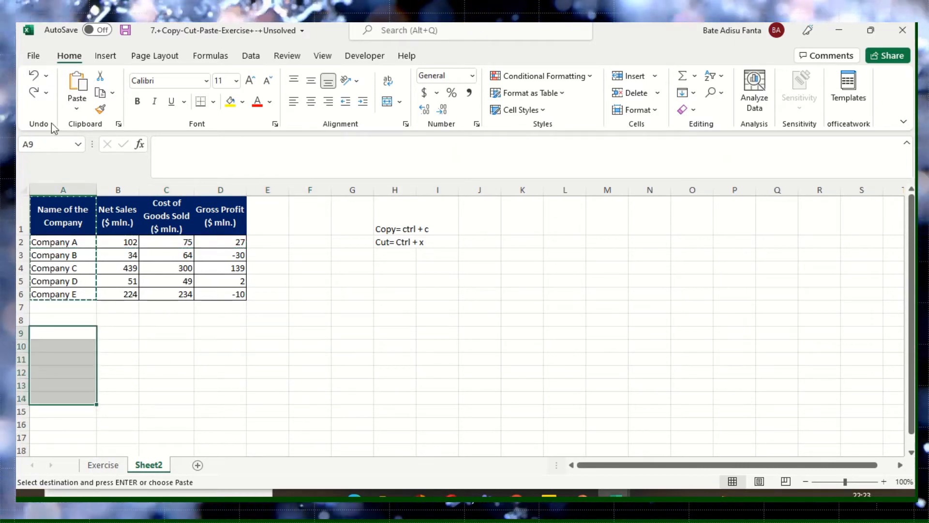
{"action": "left_click", "coordinate": [160, 357]}
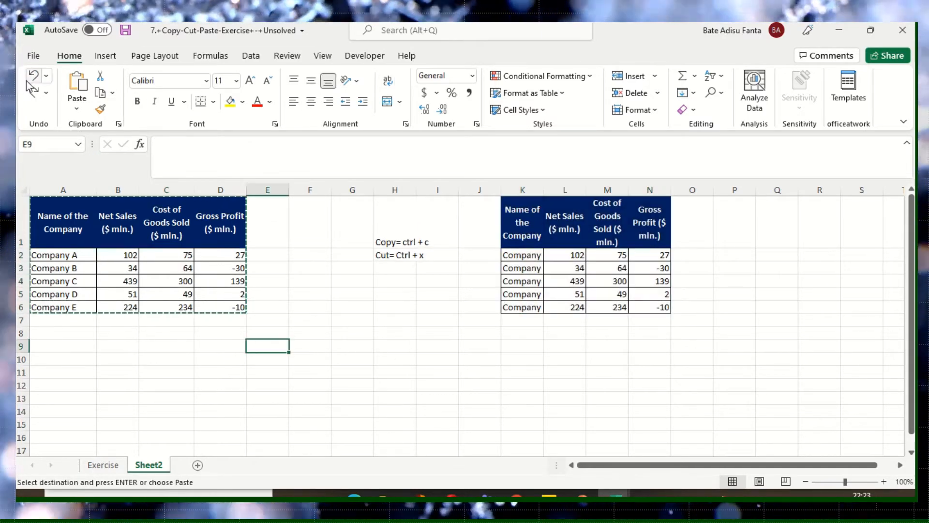
{"action": "left_click", "coordinate": [34, 76]}
- Enter the shortcut note "paste special= Alt + E +S" in cell H3, below the copy and cut notes
{"action": "left_click", "coordinate": [394, 254]}
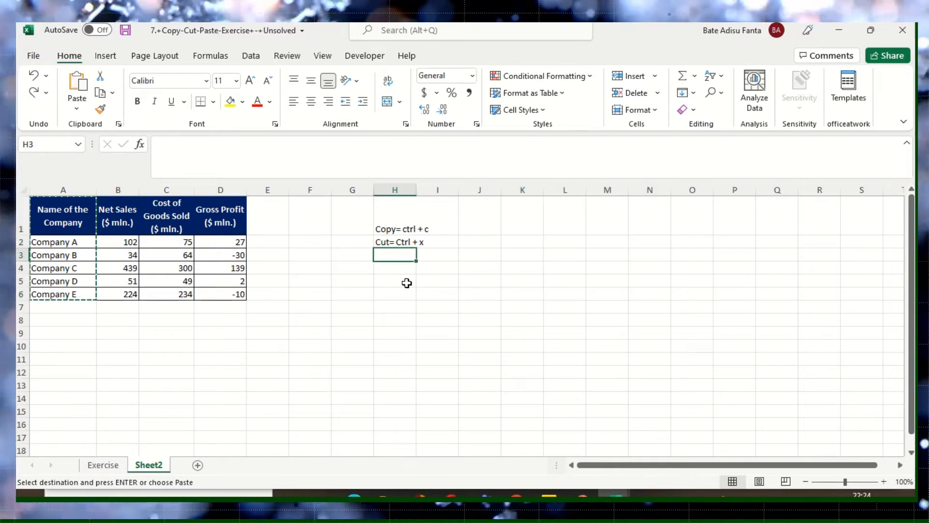
{"action": "type", "text": "paste spec"}
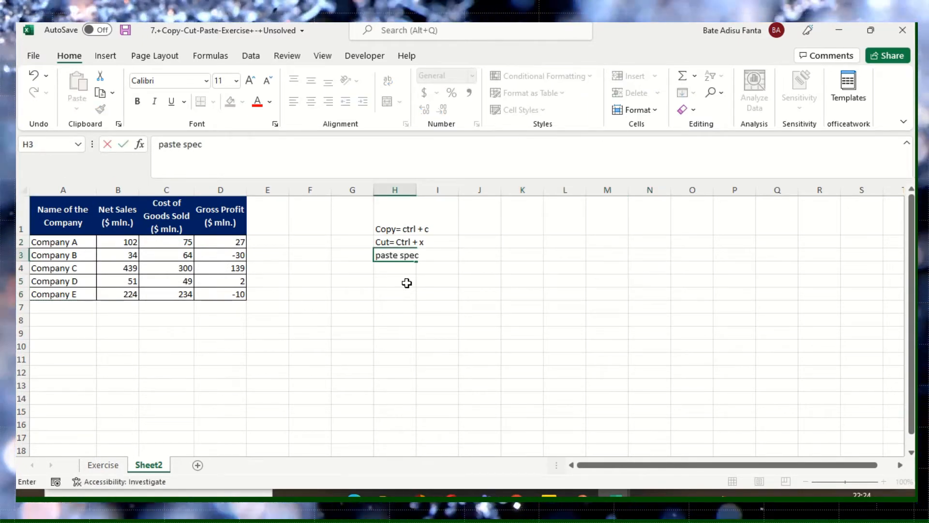
{"action": "type", "text": "ial="}
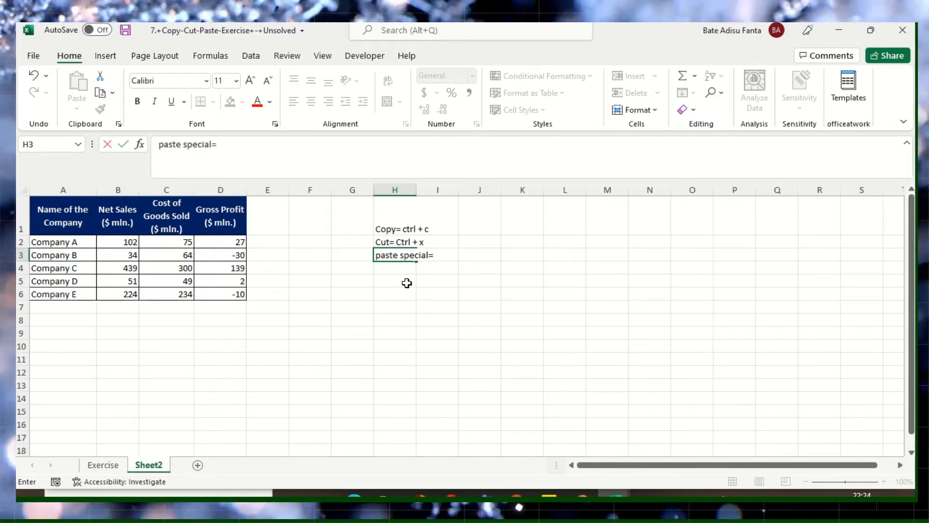
{"action": "type", "text": " A"}
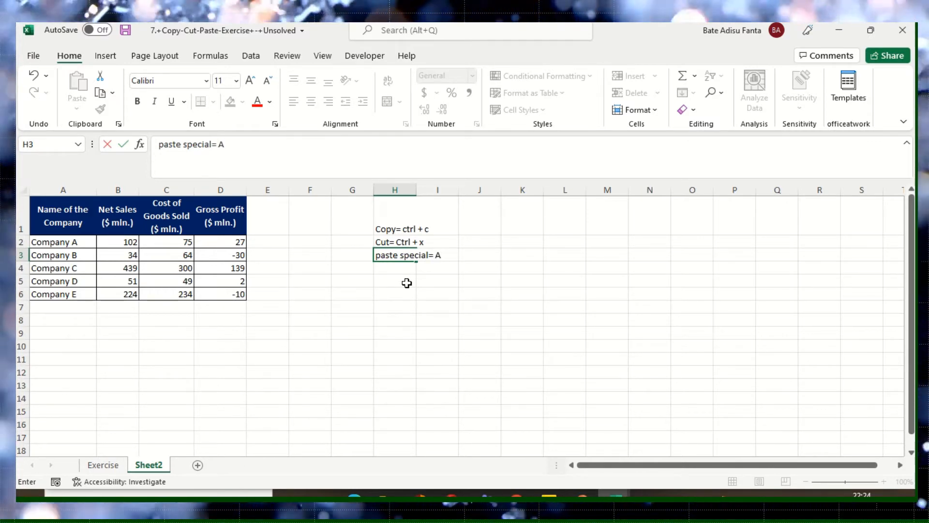
{"action": "type", "text": "lt +"}
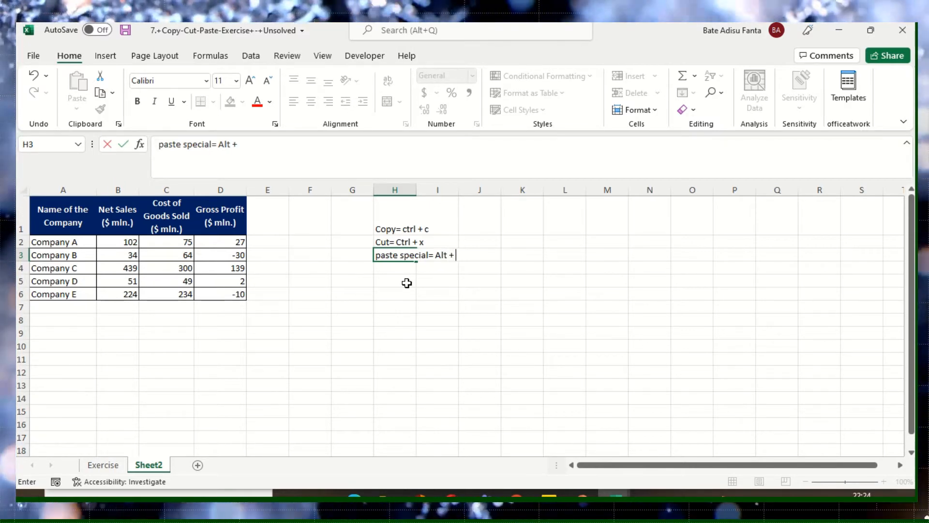
{"action": "type", "text": " E +"}
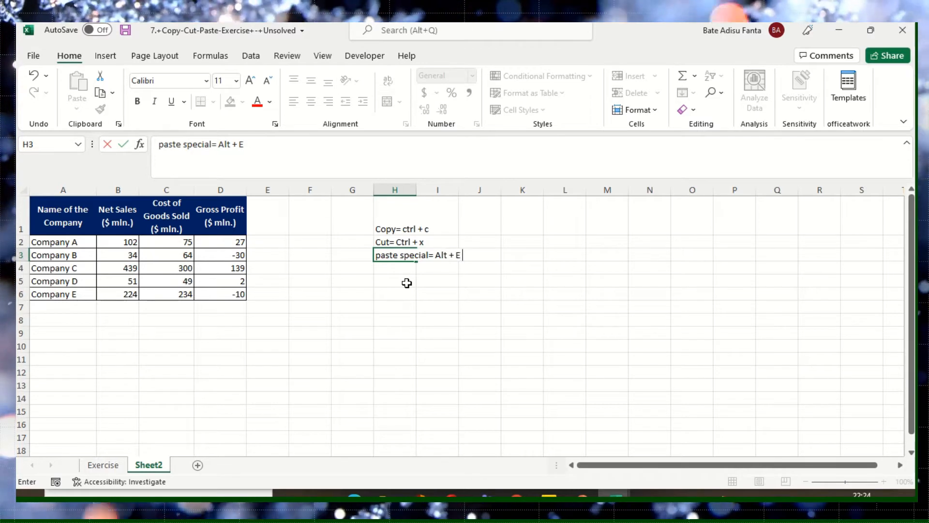
{"action": "type", "text": "S"}
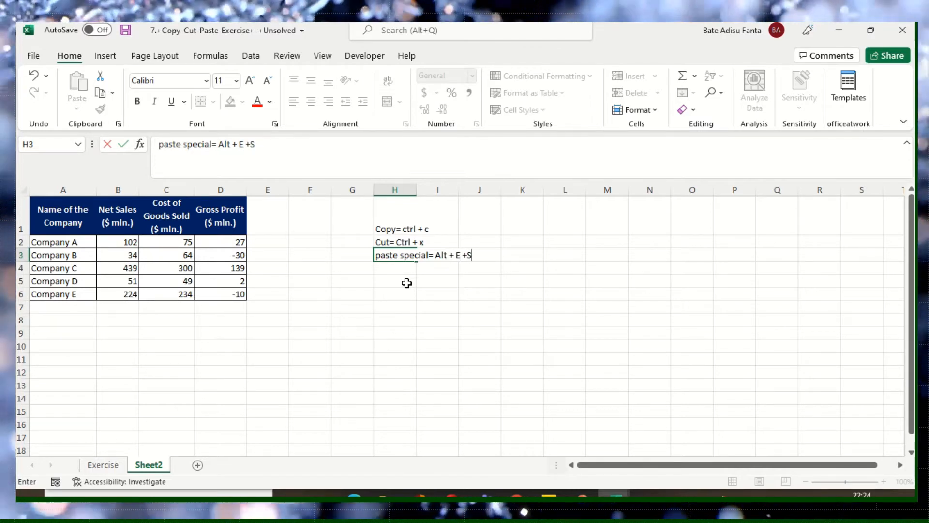
{"action": "key", "text": "Left"}
{"action": "left_click", "coordinate": [377, 305]}
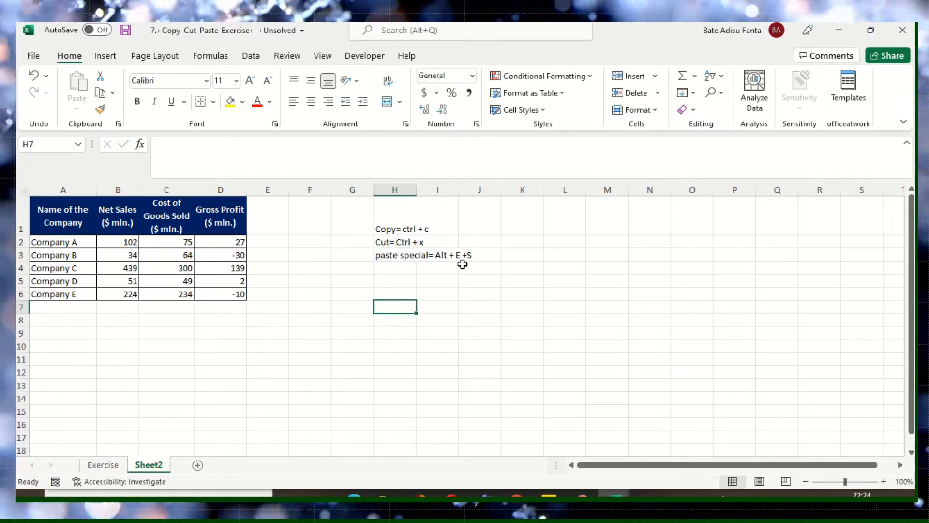
{"action": "left_click", "coordinate": [463, 254]}
{"action": "left_click", "coordinate": [410, 290]}
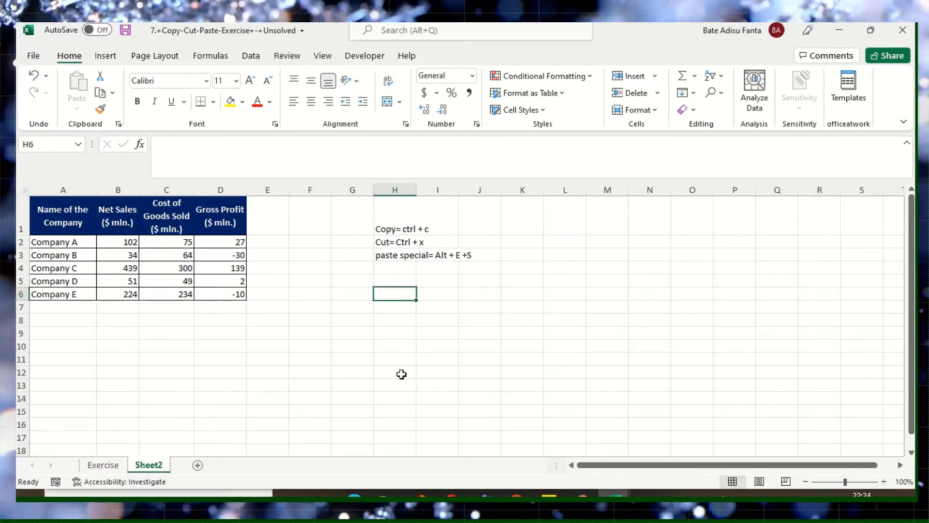
{"action": "left_click", "coordinate": [317, 352]}
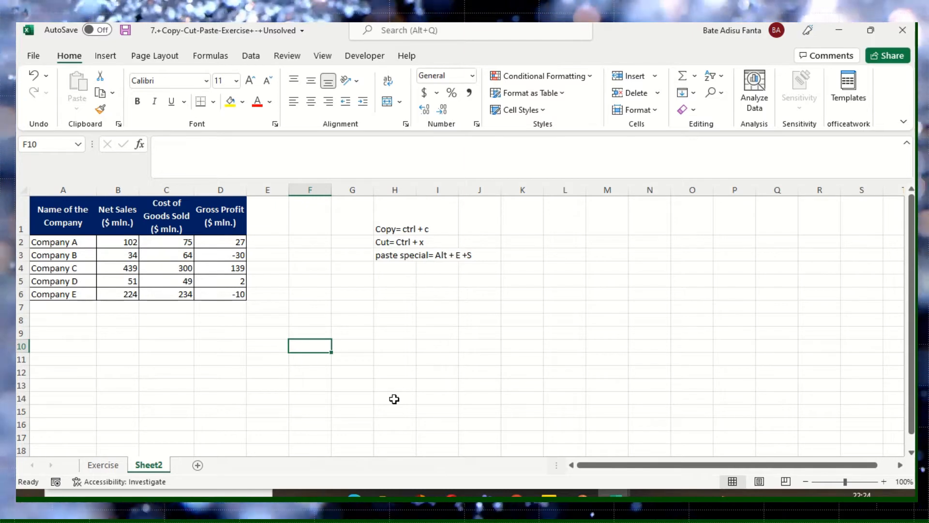
- Cut the three shortcut notes in H1:J3 and paste them starting at cell N1
{"action": "left_click_drag", "start_coordinate": [387, 226], "coordinate": [466, 253]}
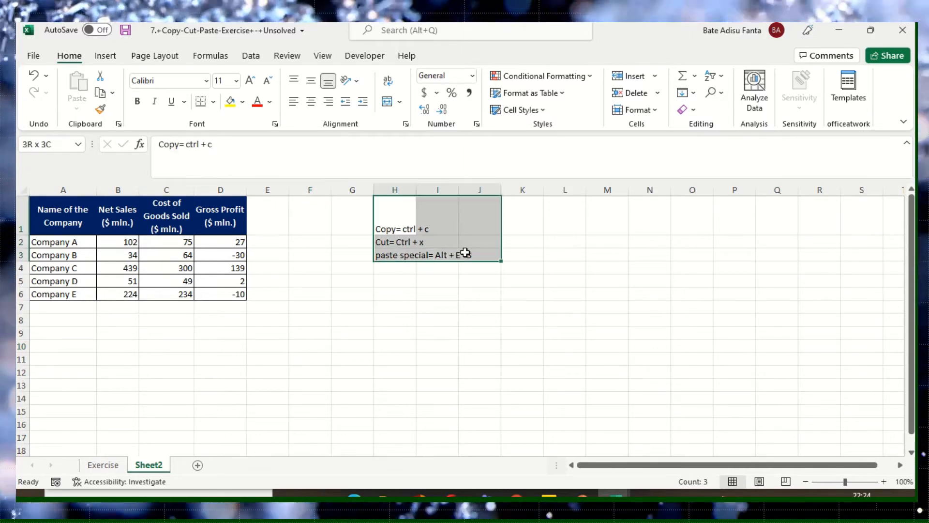
{"action": "right_click", "coordinate": [427, 245]}
{"action": "left_click", "coordinate": [460, 129]}
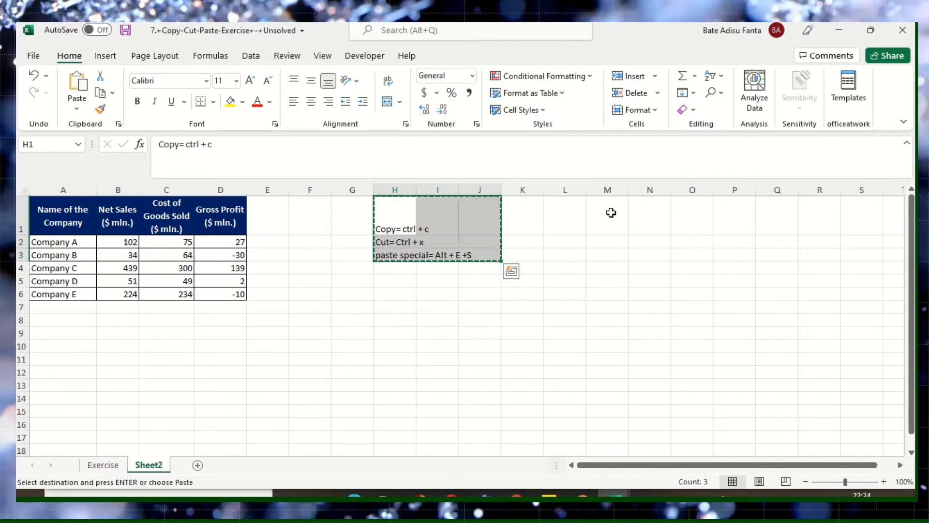
{"action": "left_click", "coordinate": [642, 228]}
{"action": "right_click", "coordinate": [643, 228]}
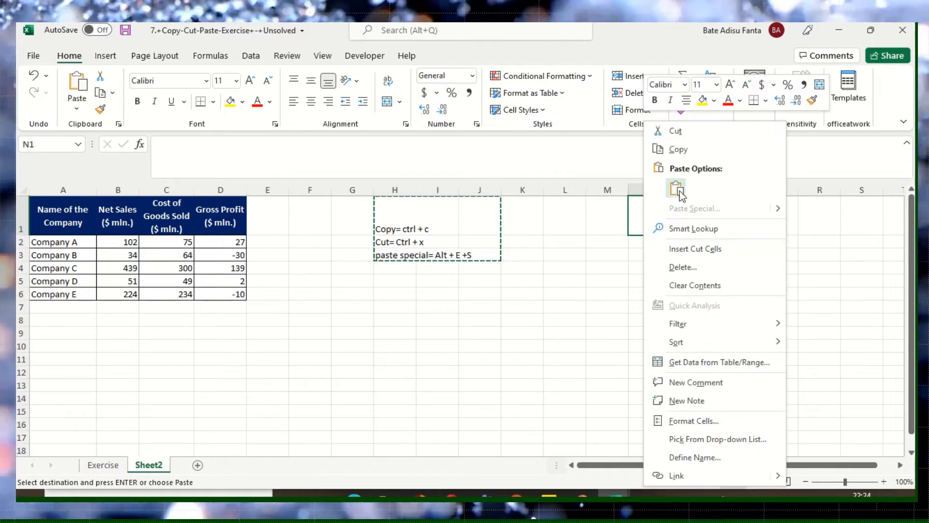
{"action": "left_click", "coordinate": [645, 183]}
{"action": "left_click", "coordinate": [604, 320]}
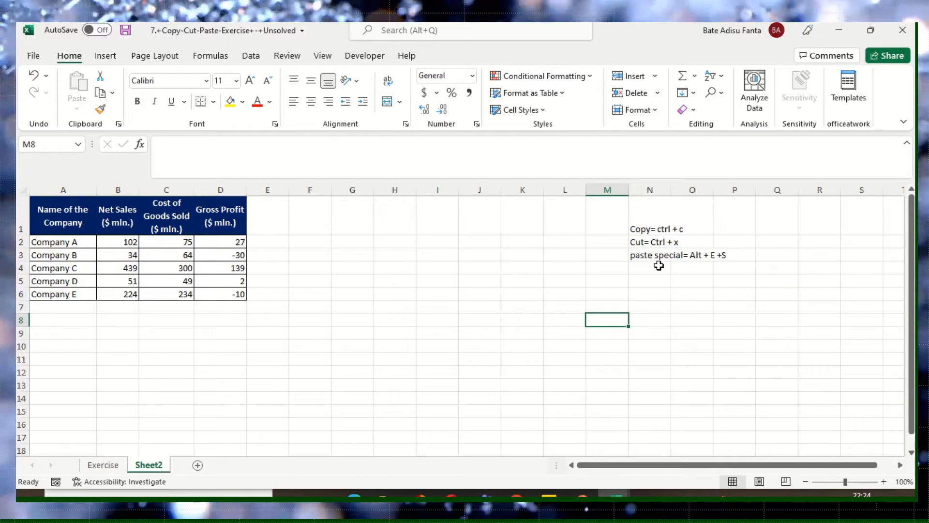
- Examine the formulas behind the Gross Profit figures in D2:D6
{"action": "left_click", "coordinate": [298, 311]}
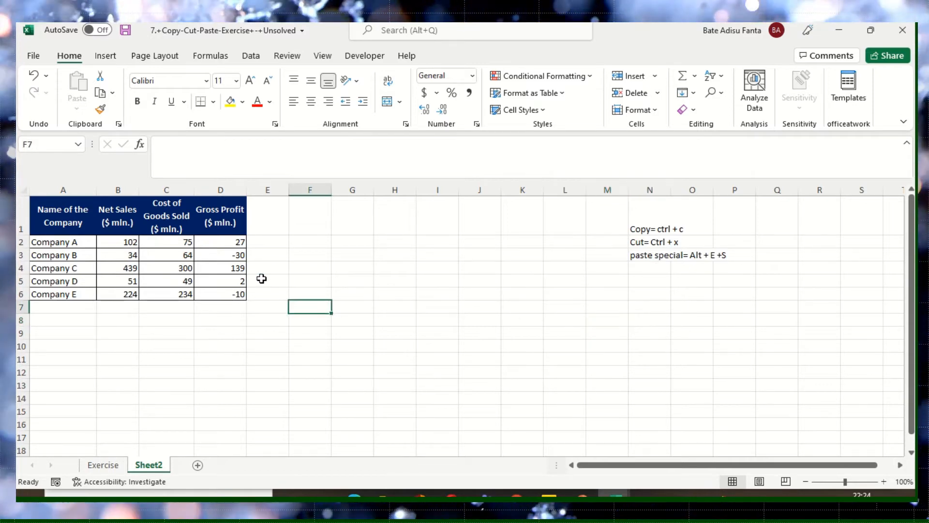
{"action": "left_click", "coordinate": [238, 243]}
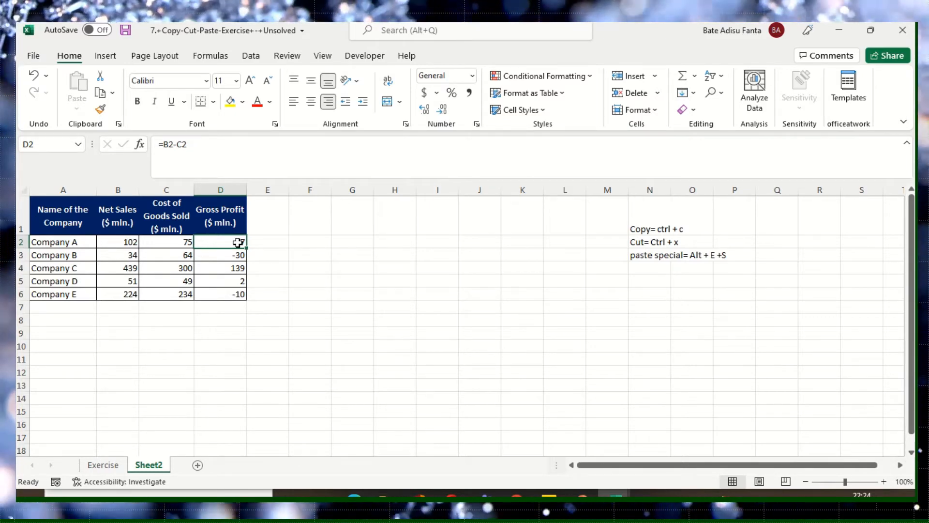
{"action": "key", "text": "Down"}
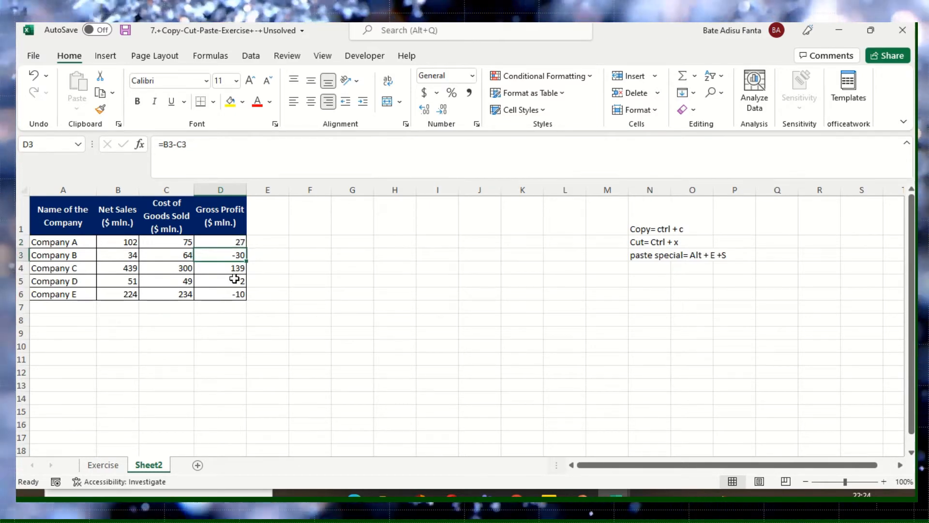
{"action": "left_click_drag", "start_coordinate": [236, 241], "coordinate": [242, 294]}
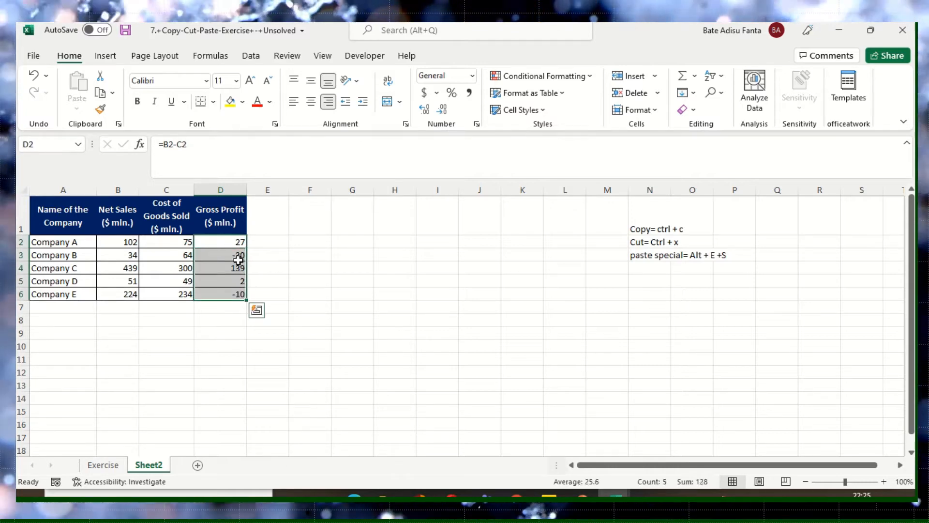
{"action": "left_click", "coordinate": [234, 242]}
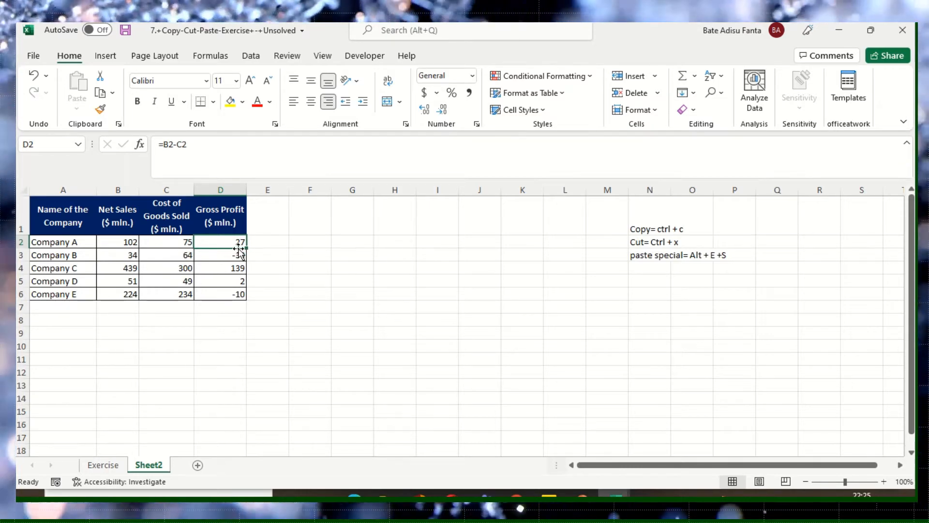
{"action": "left_click", "coordinate": [276, 246]}
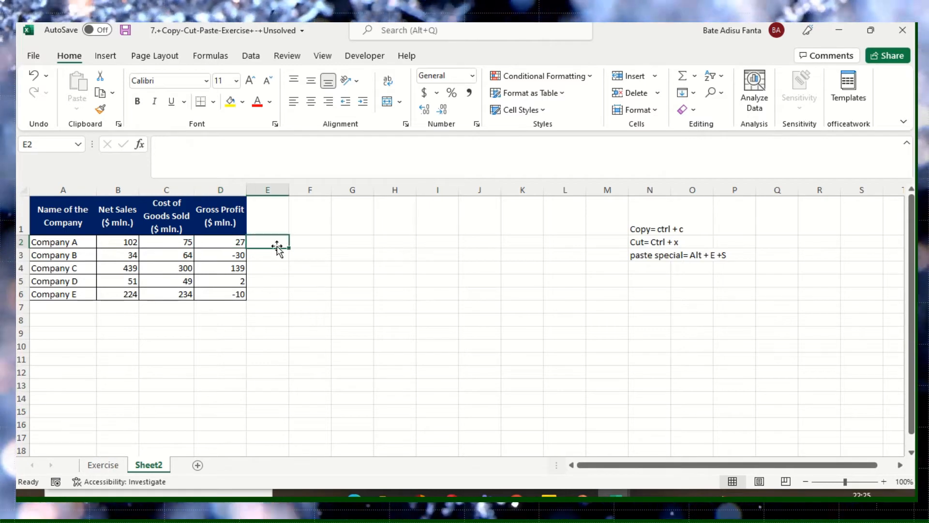
{"action": "left_click", "coordinate": [233, 241]}
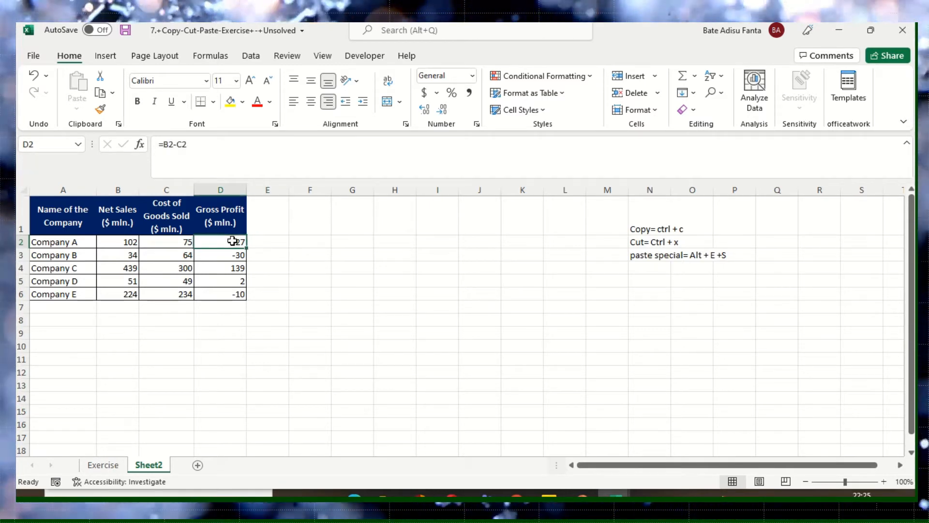
{"action": "left_click", "coordinate": [234, 293]}
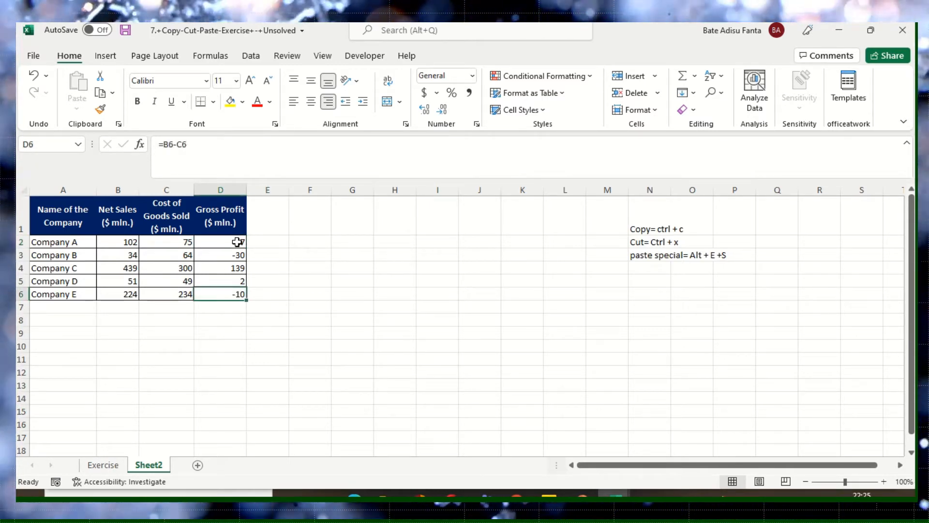
- Select the Gross Profit figures in D2:D6 and copy them
{"action": "left_click_drag", "start_coordinate": [236, 242], "coordinate": [235, 283]}
{"action": "left_click_drag", "start_coordinate": [241, 243], "coordinate": [239, 290]}
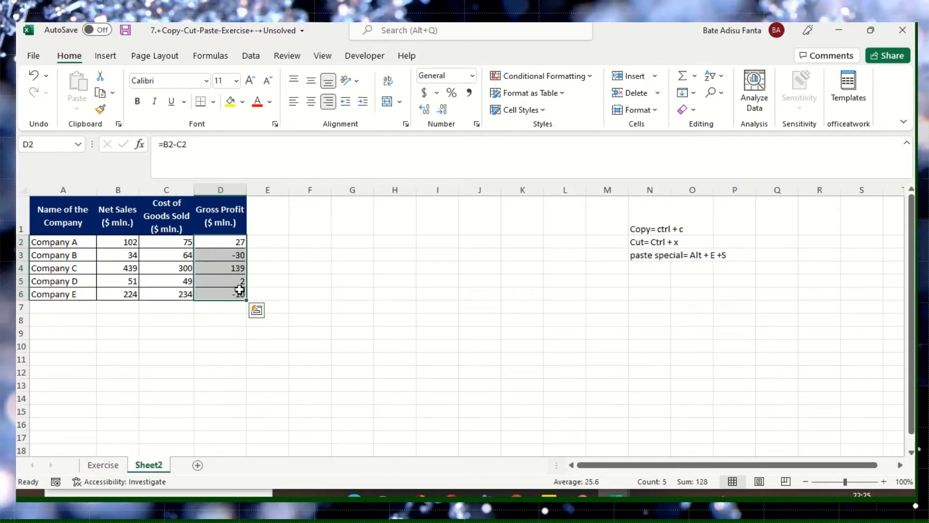
{"action": "right_click", "coordinate": [229, 241]}
{"action": "left_click", "coordinate": [262, 147]}
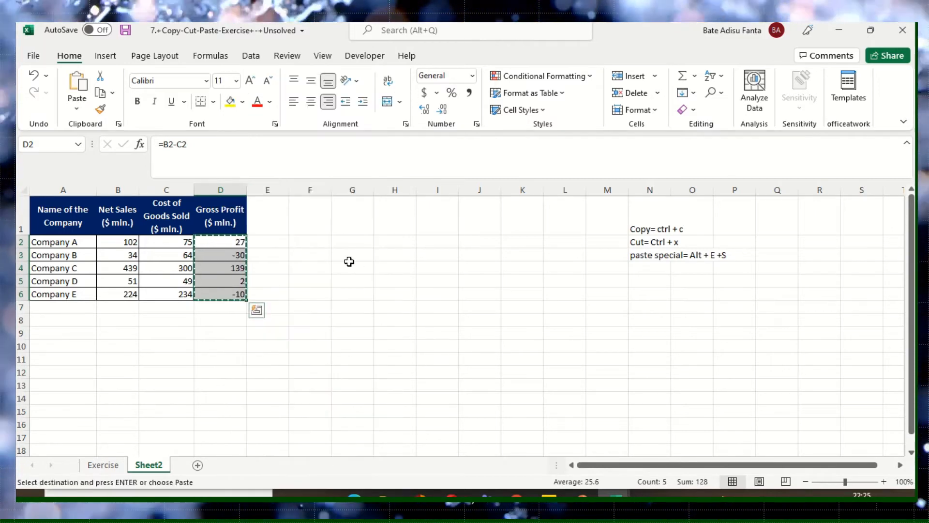
- Paste the copied Gross Profit cells starting at H2 using Paste Special with the All option and no operation
{"action": "left_click", "coordinate": [396, 243]}
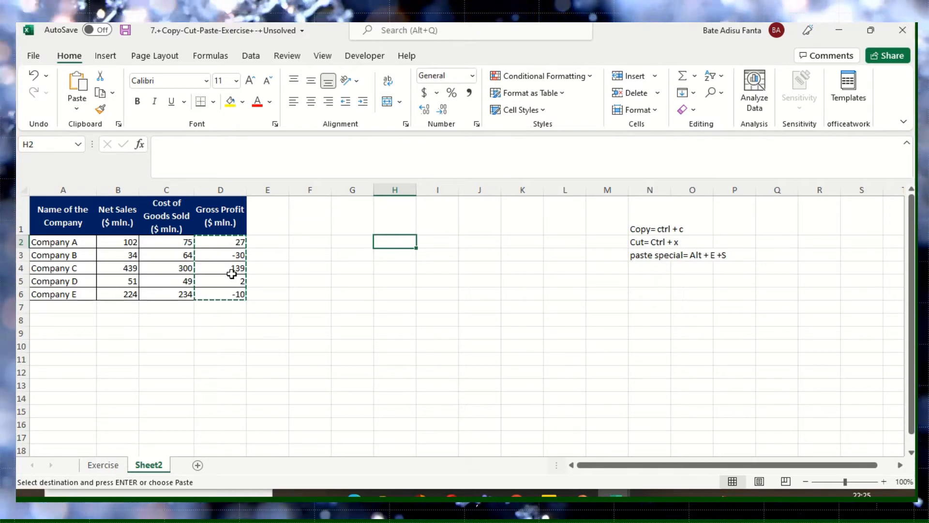
{"action": "left_click", "coordinate": [233, 244]}
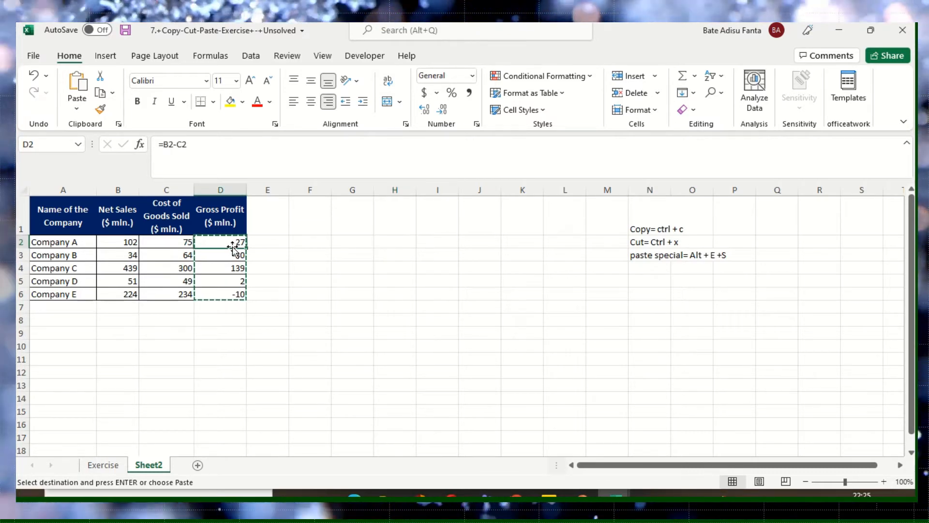
{"action": "left_click", "coordinate": [401, 242]}
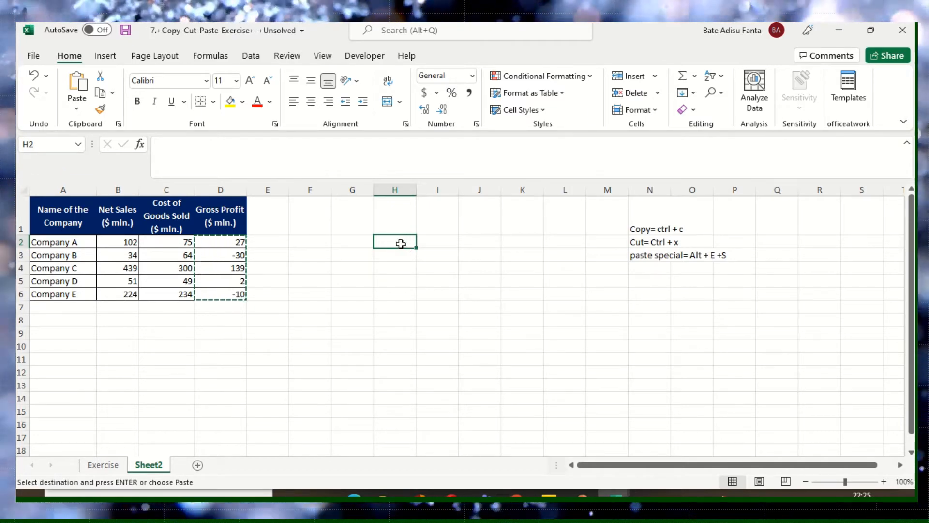
{"action": "right_click", "coordinate": [400, 243]}
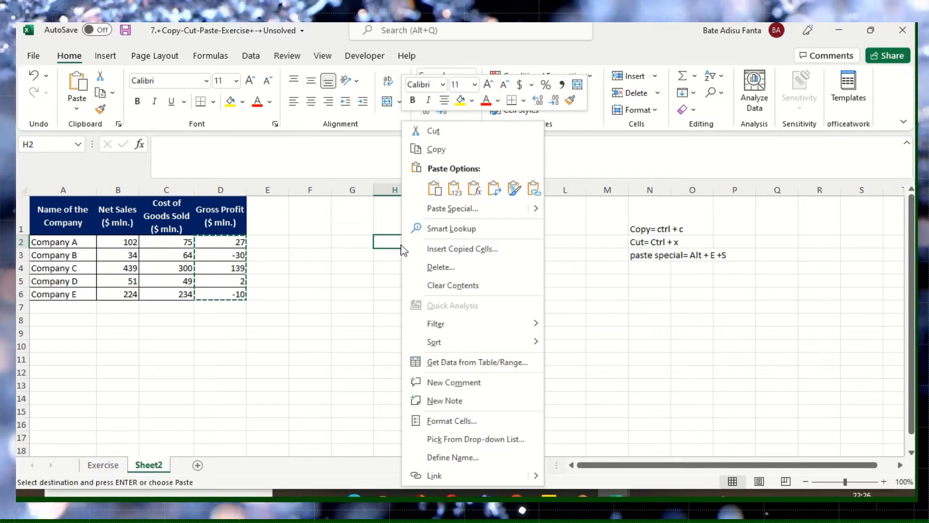
{"action": "left_click", "coordinate": [445, 209]}
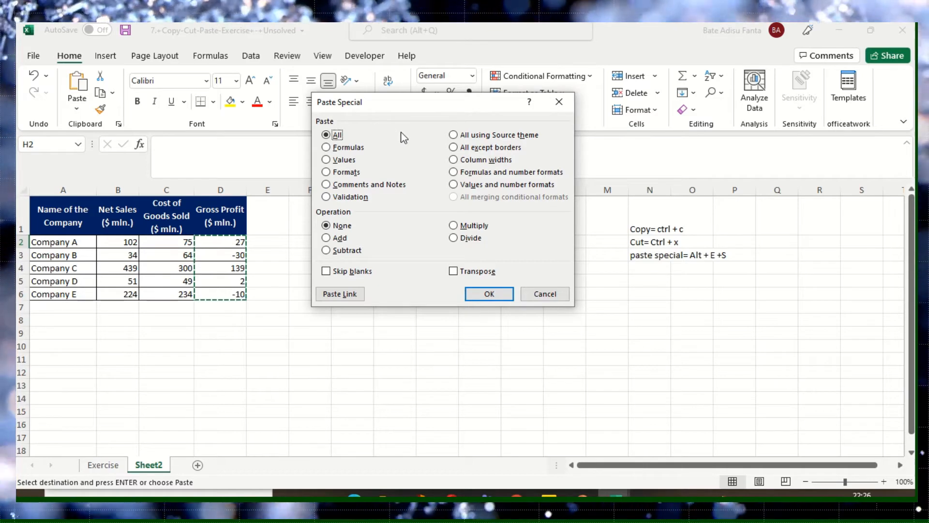
{"action": "left_click", "coordinate": [489, 293]}
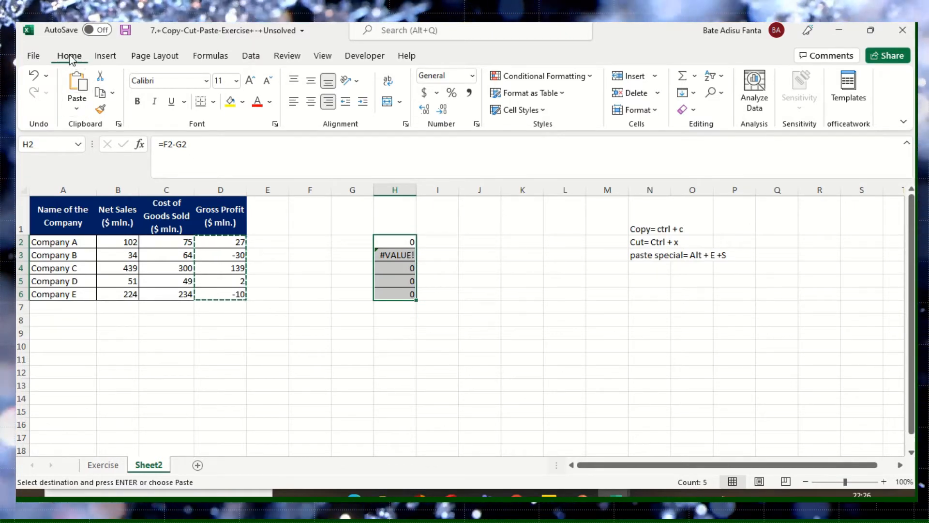
- Open the Paste Special options for H2:H6 and close them without pasting
{"action": "left_click", "coordinate": [77, 109]}
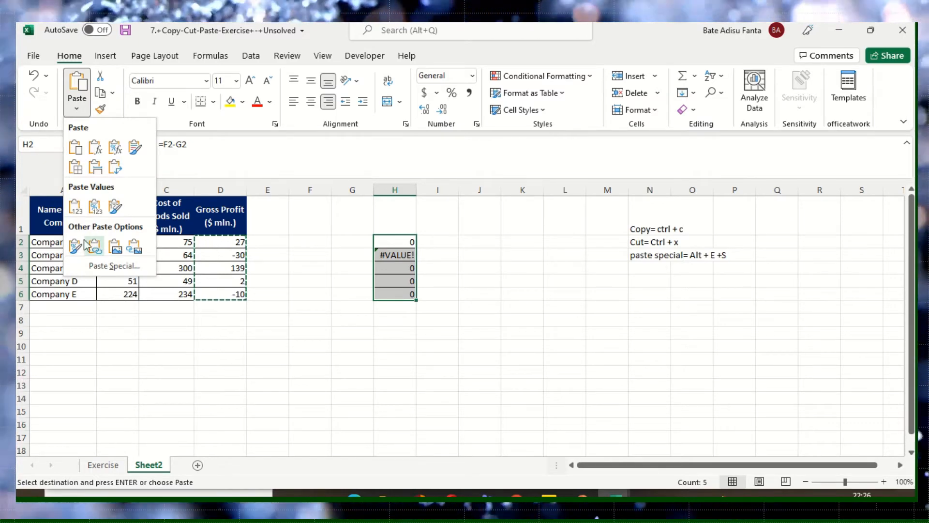
{"action": "left_click", "coordinate": [111, 266]}
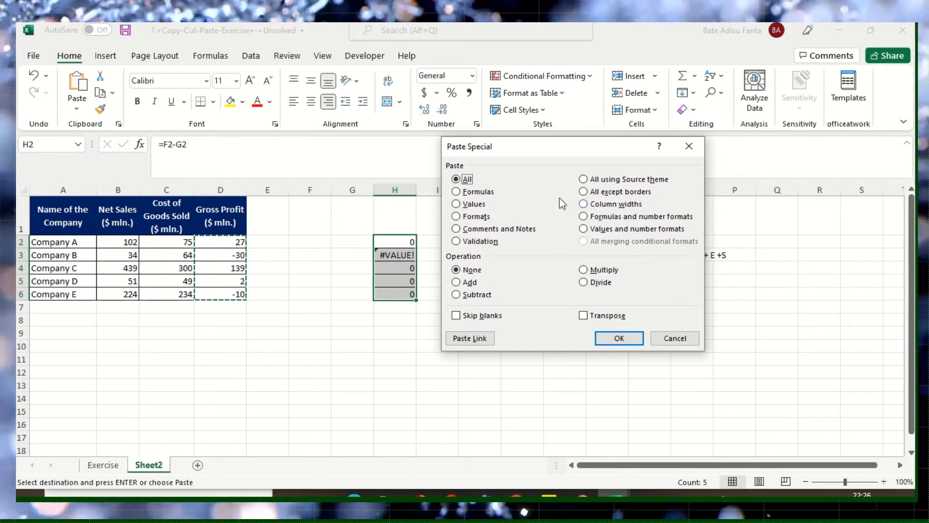
{"action": "left_click", "coordinate": [689, 146]}
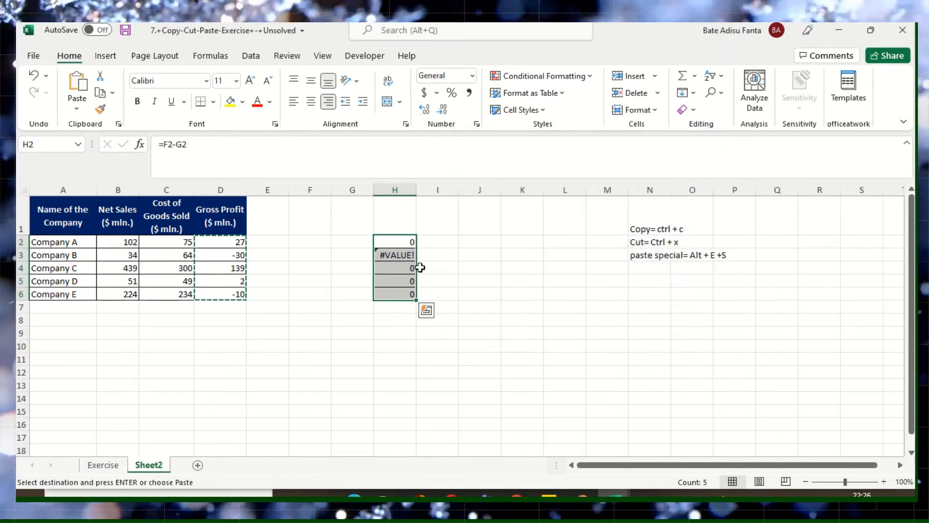
- Clear the contents of the pasted cells H2:H6 and select cell H2
{"action": "key", "text": "Delete"}
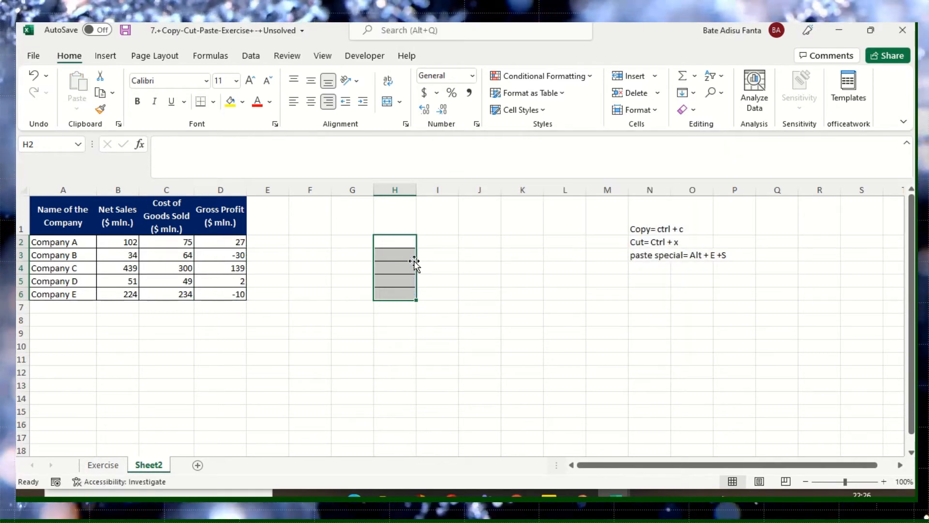
{"action": "left_click", "coordinate": [409, 317]}
{"action": "left_click", "coordinate": [397, 242]}
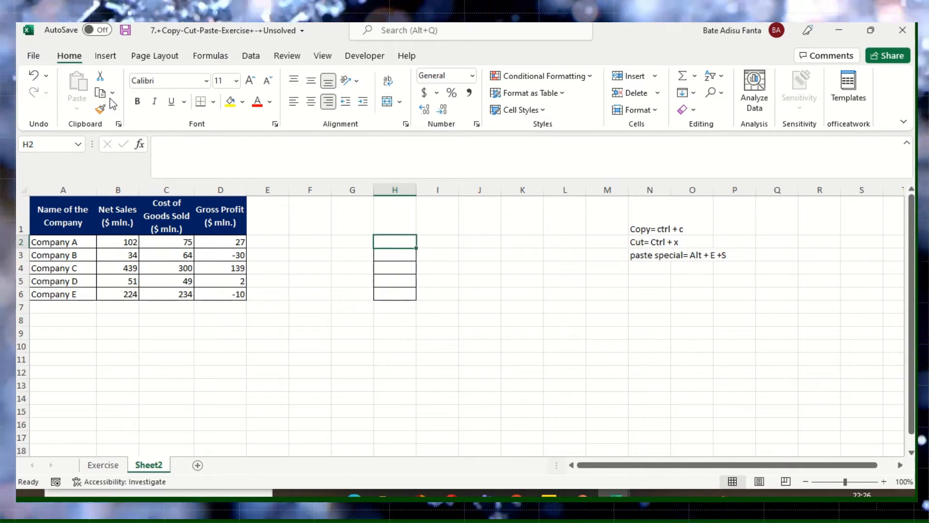
- Undo the clearing and the earlier paste in H2:H6, and select cell H2
{"action": "left_click", "coordinate": [34, 76]}
{"action": "left_click", "coordinate": [33, 76]}
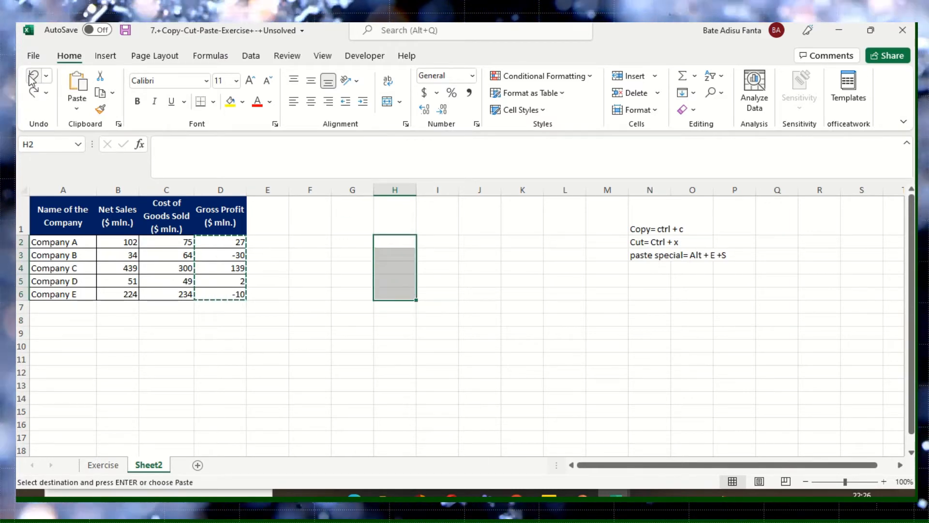
{"action": "left_click", "coordinate": [395, 333]}
{"action": "left_click", "coordinate": [405, 243]}
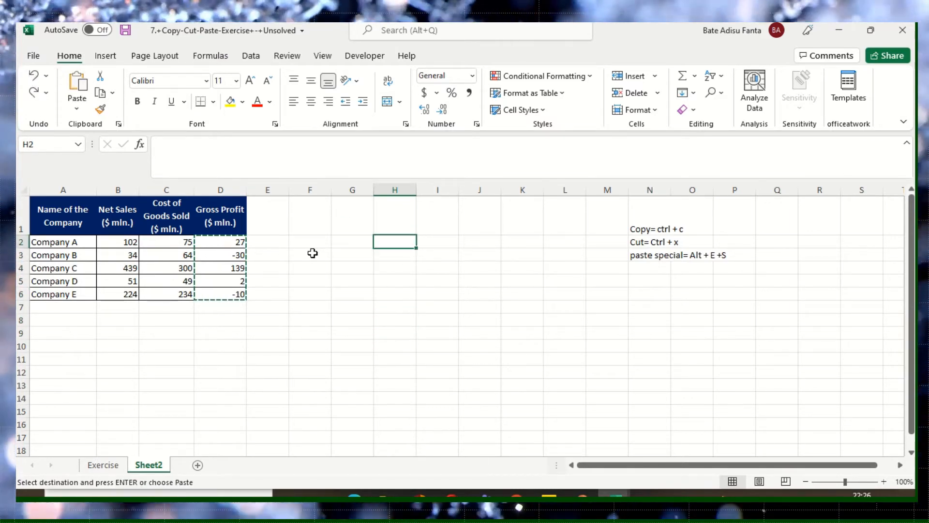
- Copy the Gross Profit figures in D2:D6 again and select H2 as the destination
{"action": "left_click_drag", "start_coordinate": [241, 243], "coordinate": [241, 292]}
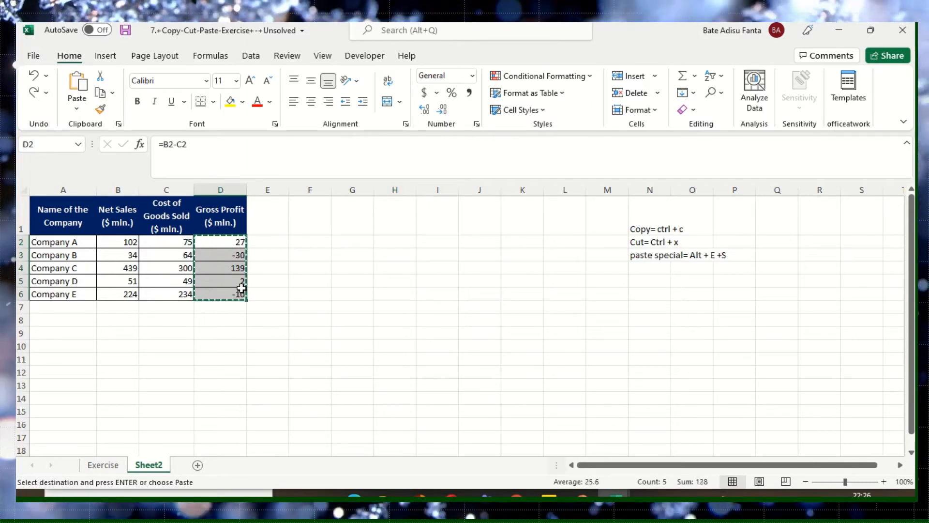
{"action": "right_click", "coordinate": [239, 245]}
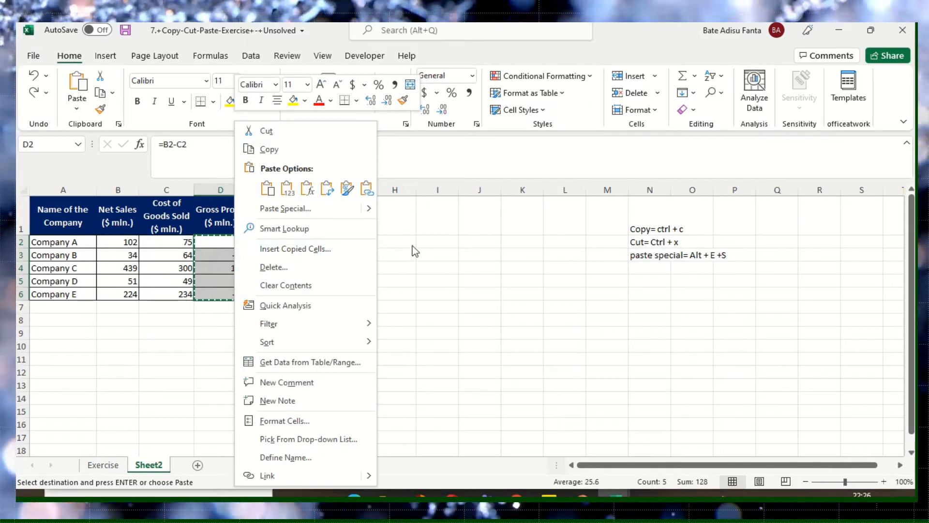
{"action": "left_click", "coordinate": [271, 150]}
{"action": "left_click", "coordinate": [400, 246]}
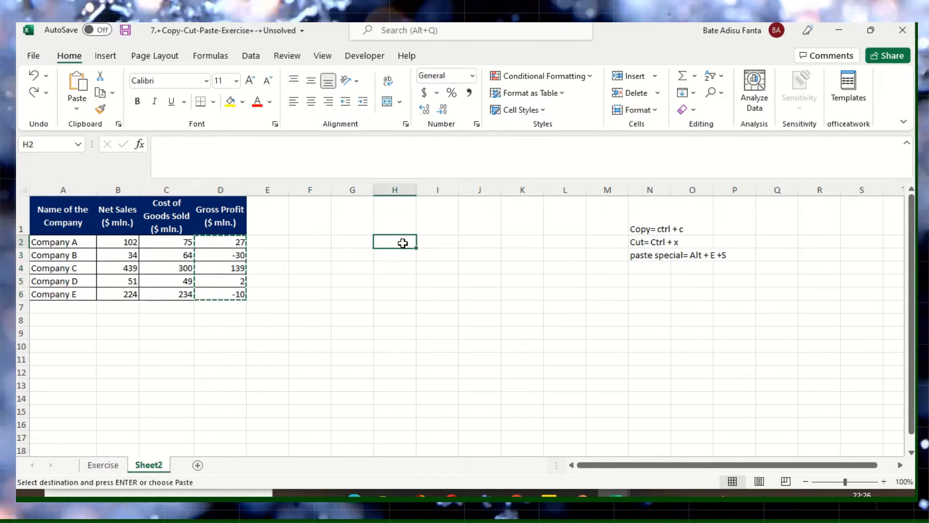
{"action": "right_click", "coordinate": [402, 243]}
{"action": "left_click", "coordinate": [442, 209]}
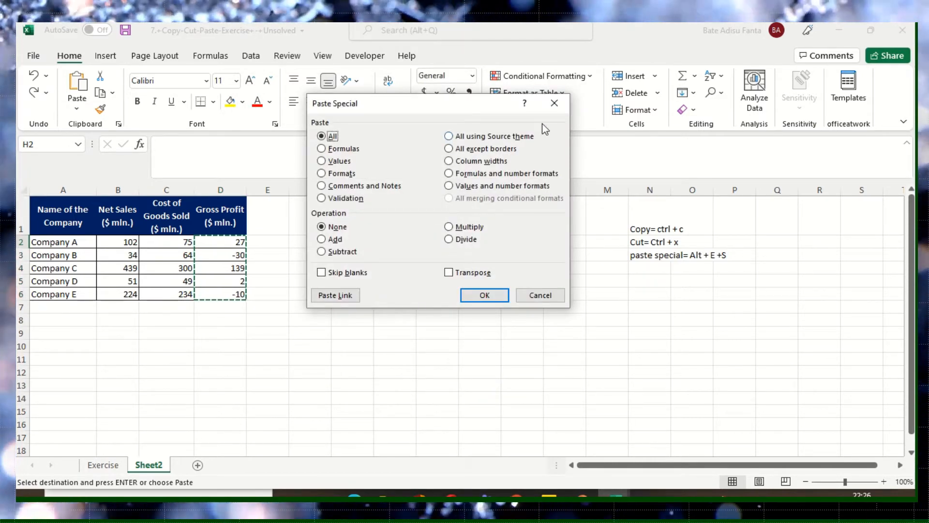
{"action": "left_click", "coordinate": [553, 104]}
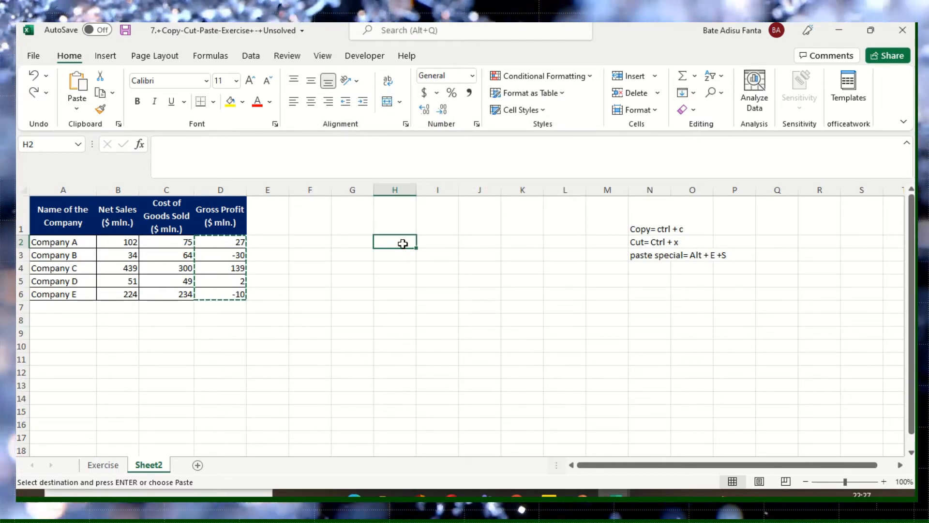
- Paste the copied Gross Profit cells starting at H2 using Paste Special with the Formulas option and no operation
{"action": "left_click", "coordinate": [68, 114]}
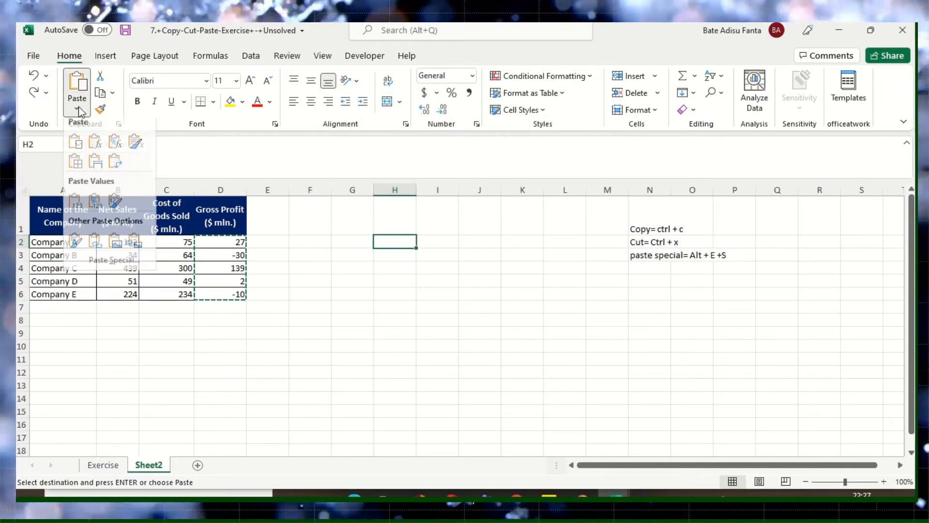
{"action": "left_click", "coordinate": [119, 263]}
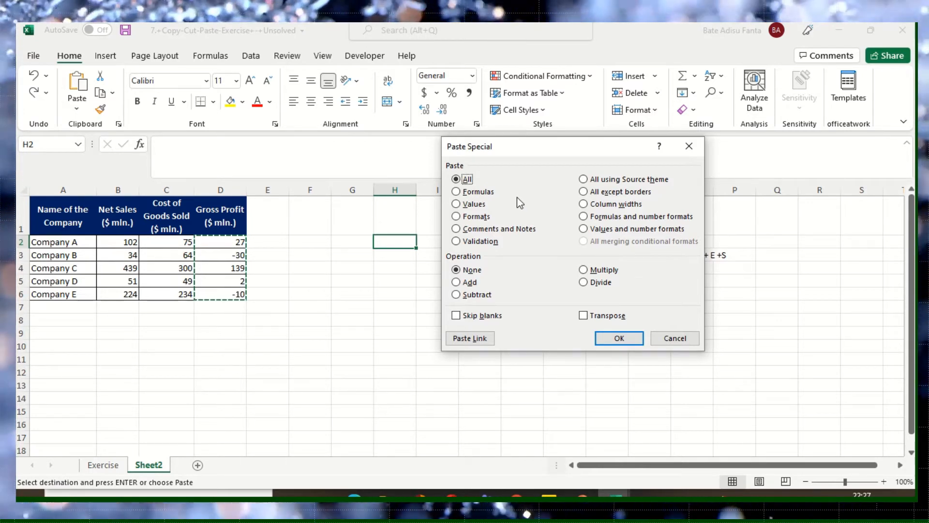
{"action": "left_click", "coordinate": [456, 191]}
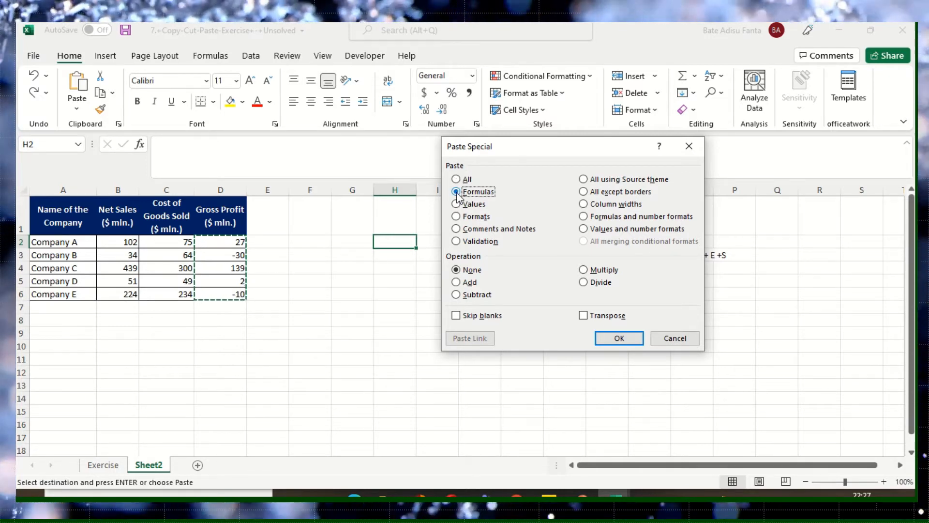
{"action": "left_click", "coordinate": [620, 337]}
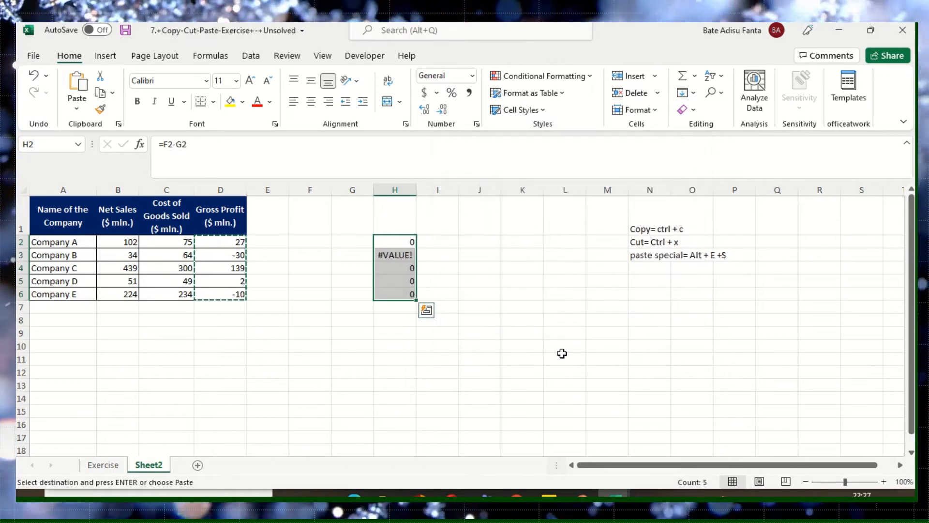
{"action": "left_click", "coordinate": [399, 331]}
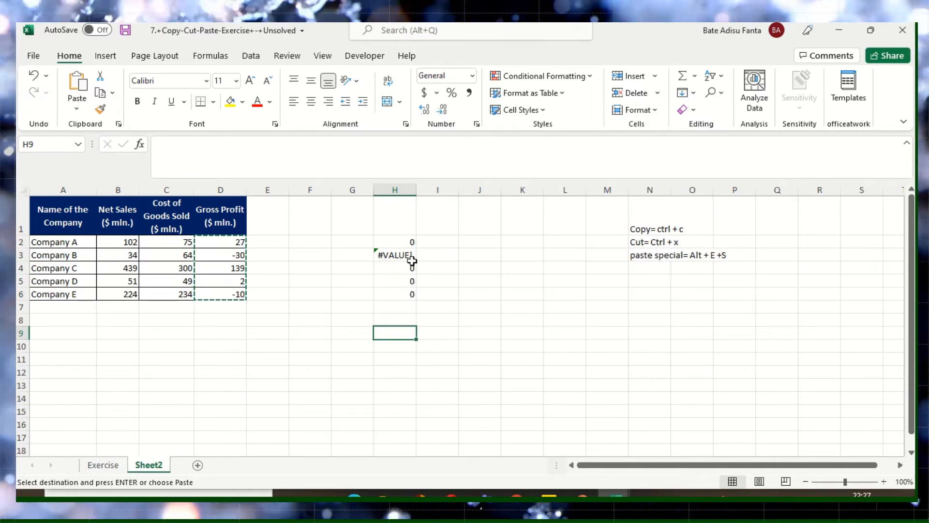
- Examine the pasted formula in each cell of H2:H6 to see which cells it refers to
{"action": "left_click", "coordinate": [405, 241]}
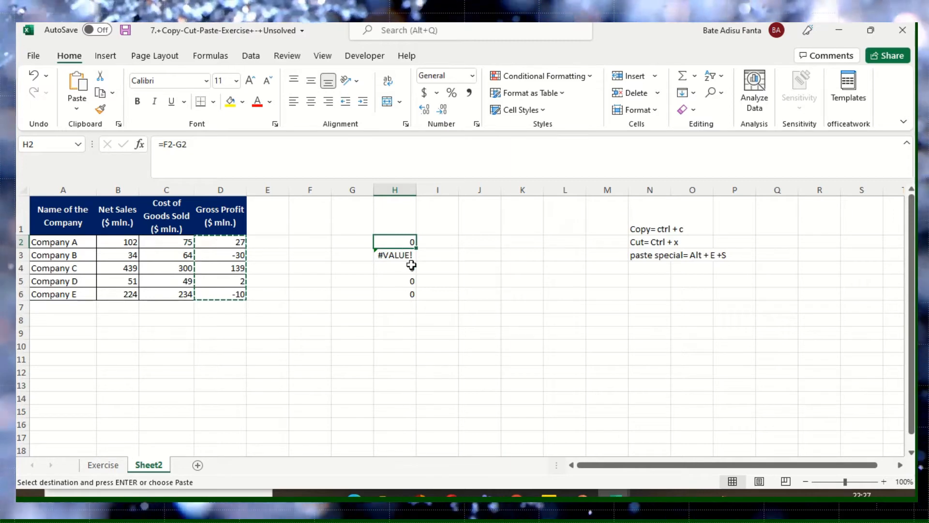
{"action": "left_click", "coordinate": [401, 255]}
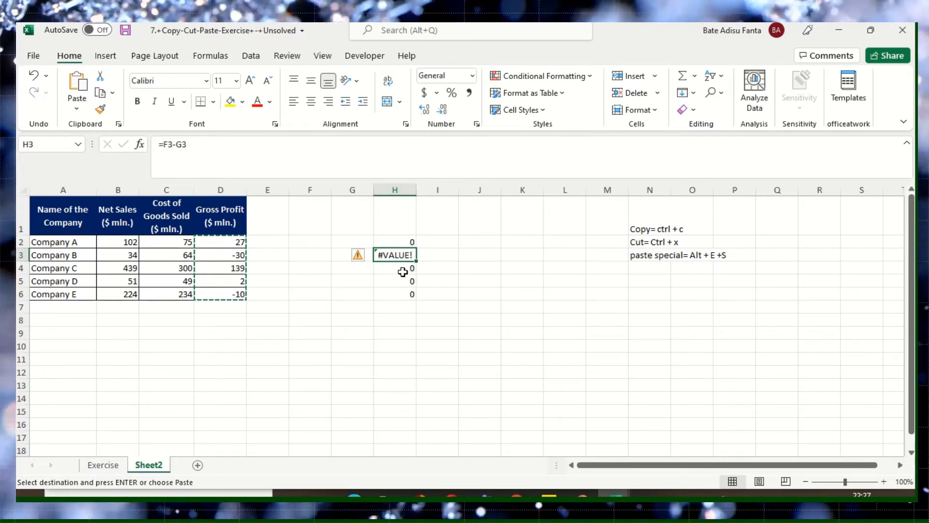
{"action": "left_click", "coordinate": [404, 269]}
{"action": "left_click", "coordinate": [406, 283]}
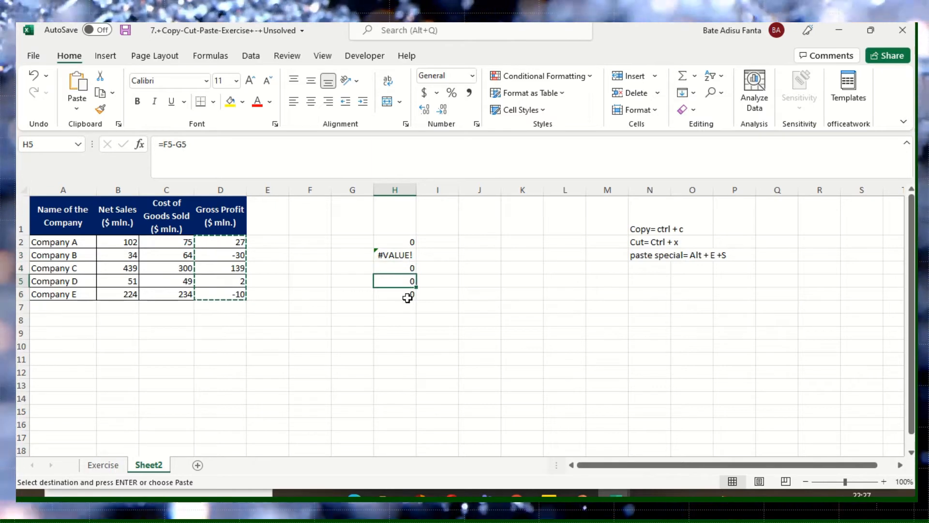
{"action": "left_click", "coordinate": [408, 296]}
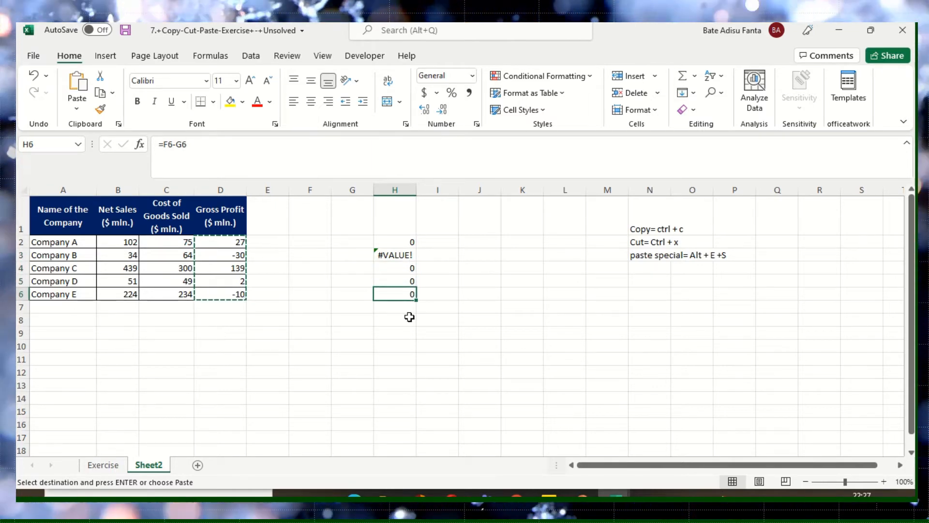
{"action": "left_click", "coordinate": [407, 254]}
{"action": "left_click", "coordinate": [404, 244]}
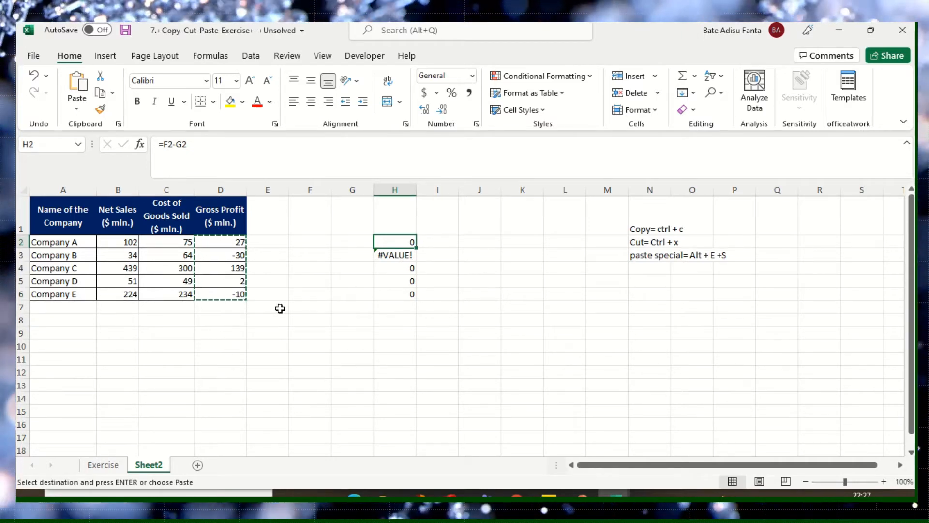
{"action": "left_click", "coordinate": [409, 310]}
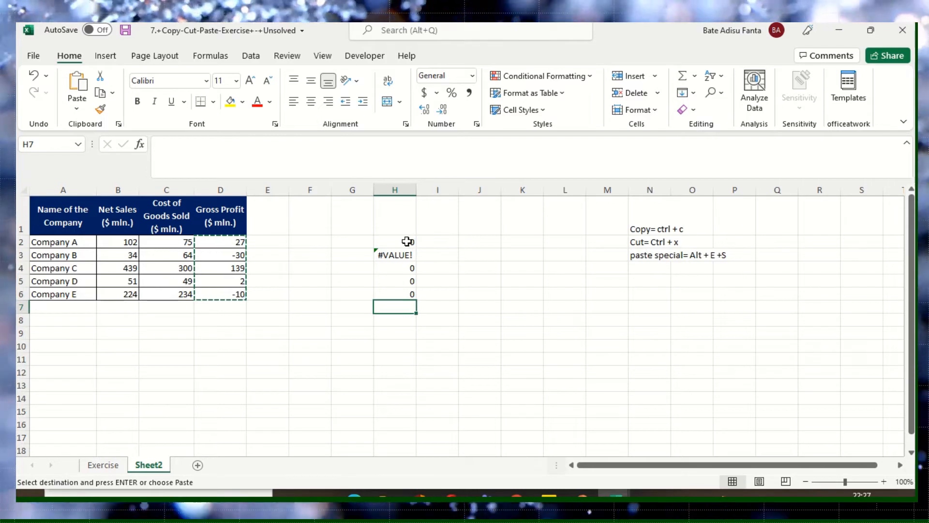
{"action": "left_click_drag", "start_coordinate": [407, 242], "coordinate": [403, 289]}
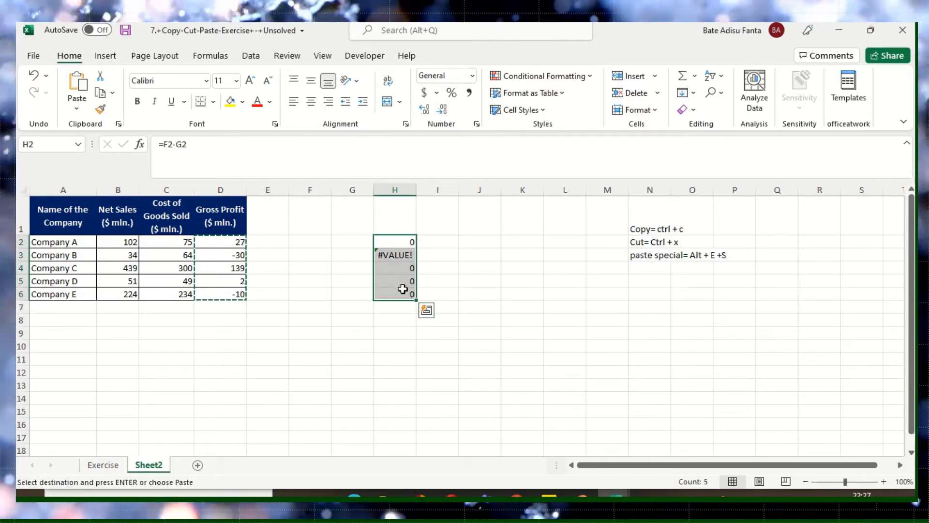
{"action": "right_click", "coordinate": [407, 242]}
{"action": "left_click", "coordinate": [450, 206]}
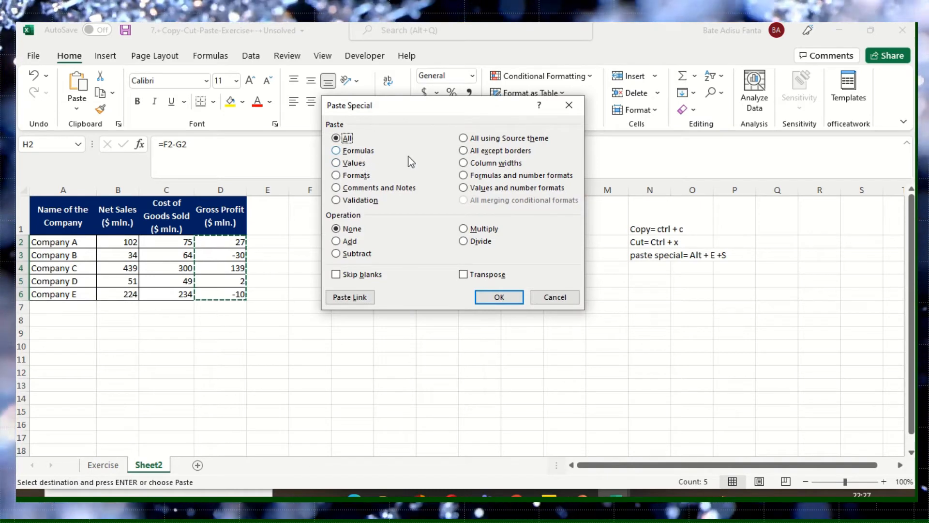
{"action": "key", "text": "Return"}
{"action": "left_click", "coordinate": [443, 256]}
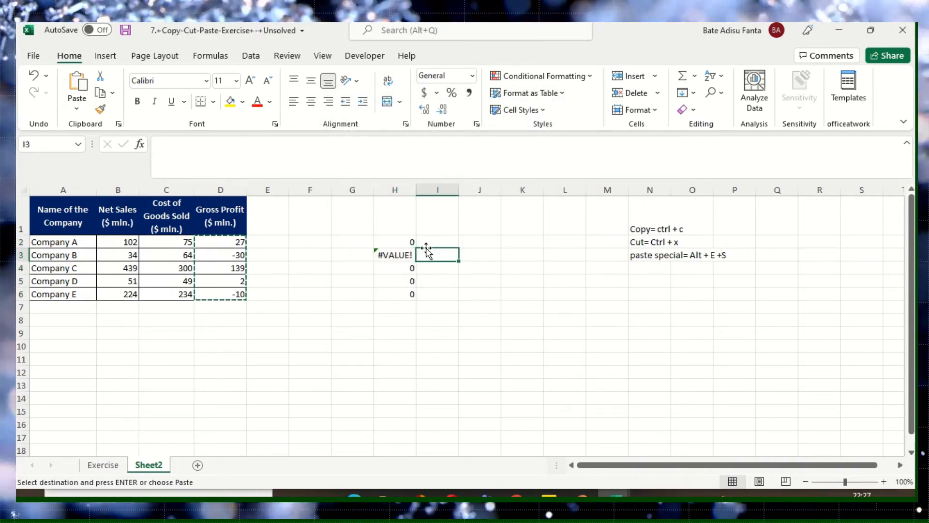
- Check the formula in H2 against its referenced cells F2 and G2 and the original Gross Profit formula in D2
{"action": "left_click", "coordinate": [411, 242]}
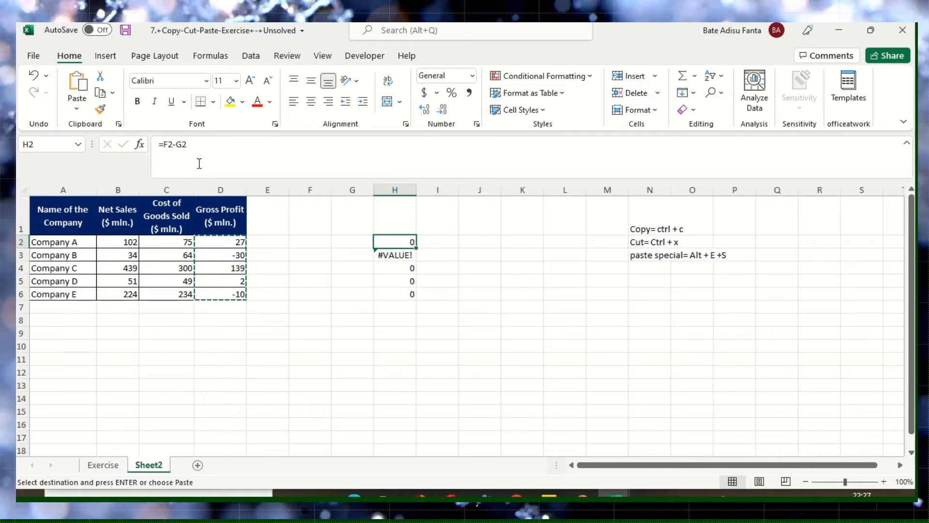
{"action": "left_click", "coordinate": [313, 244]}
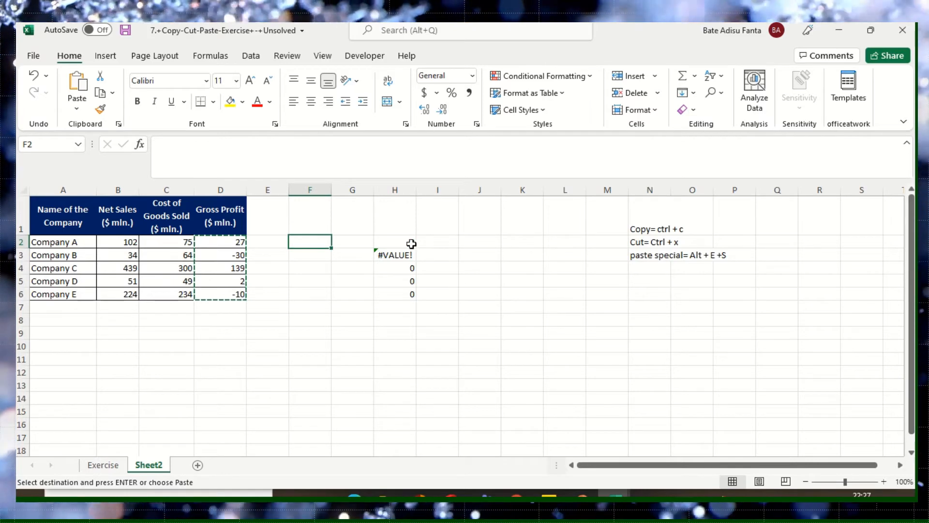
{"action": "left_click", "coordinate": [393, 242]}
{"action": "left_click", "coordinate": [353, 241]}
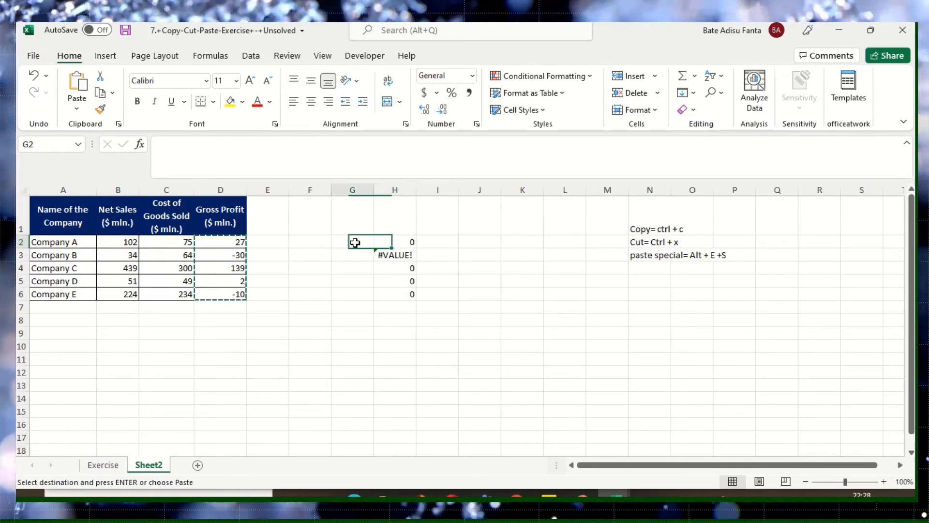
{"action": "left_click", "coordinate": [308, 243]}
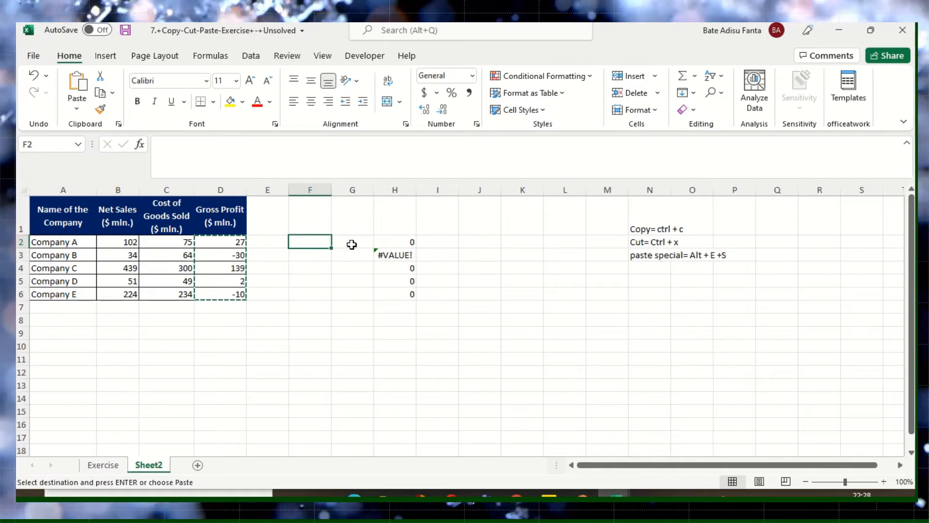
{"action": "left_click_drag", "start_coordinate": [356, 244], "coordinate": [328, 251]}
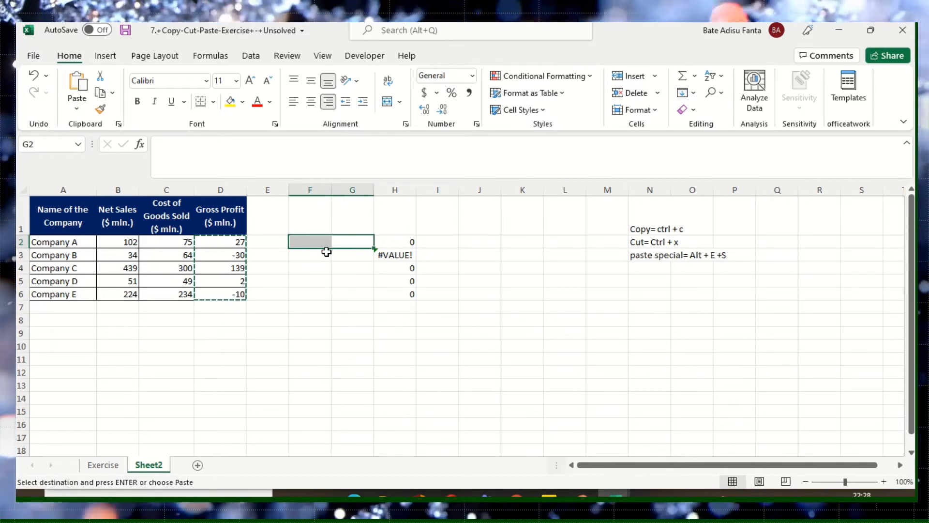
{"action": "left_click", "coordinate": [235, 245]}
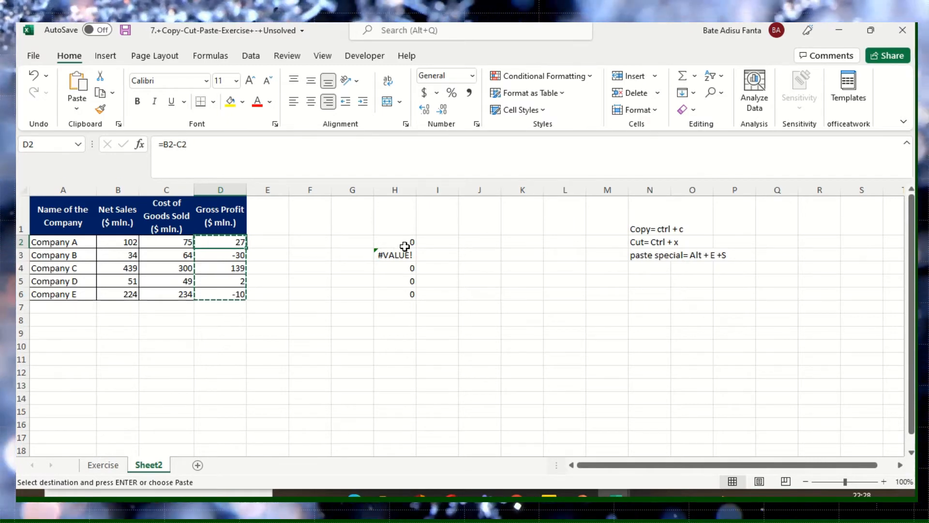
- Enter 10 in F2 and 3 in G2 as inputs for the pasted formula in H2
{"action": "left_click", "coordinate": [312, 243]}
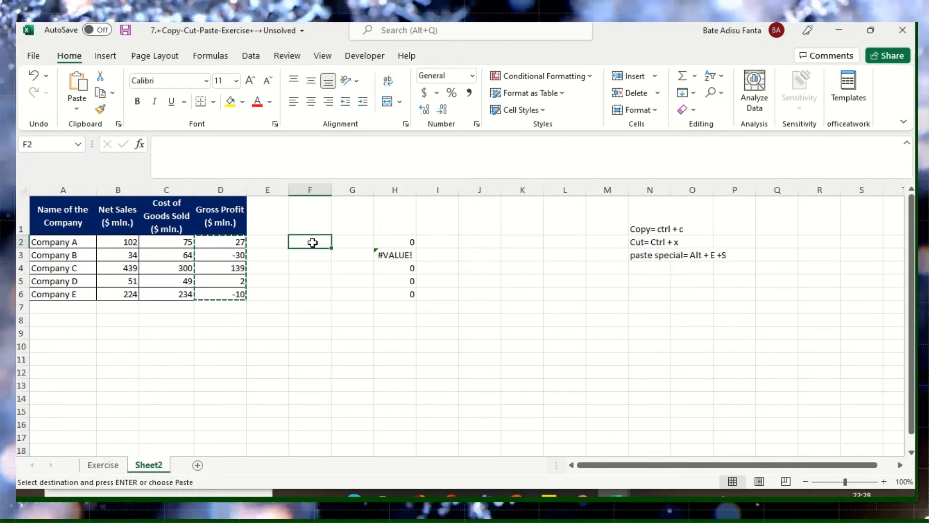
{"action": "type", "text": "10"}
{"action": "left_click", "coordinate": [358, 241]}
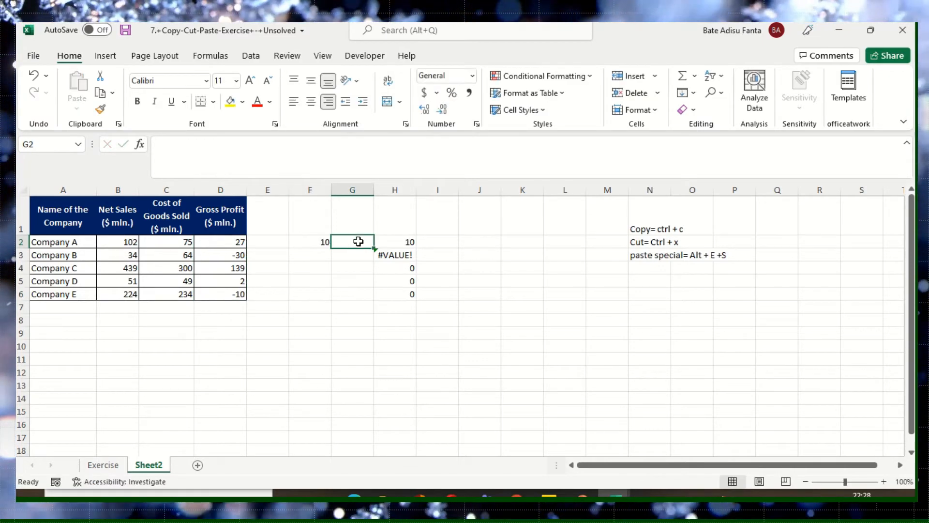
{"action": "type", "text": "3"}
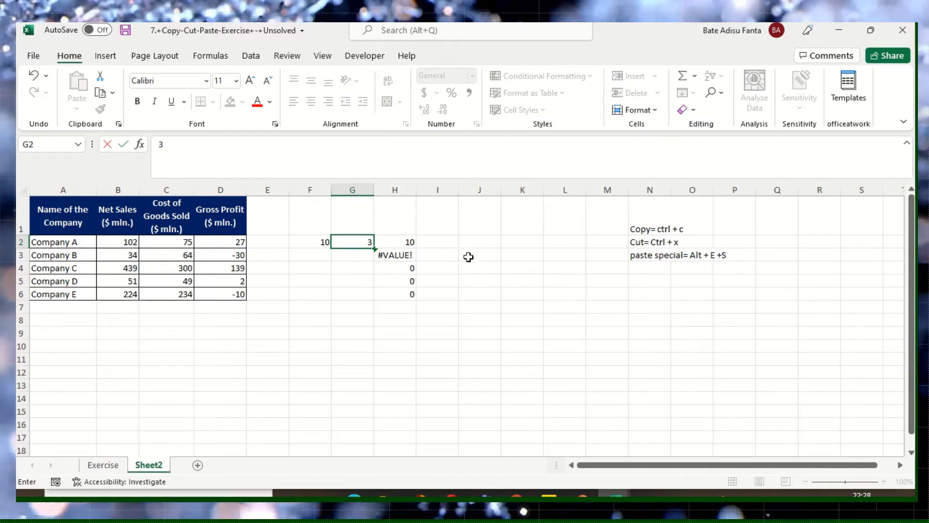
{"action": "left_click_drag", "start_coordinate": [473, 245], "coordinate": [478, 257]}
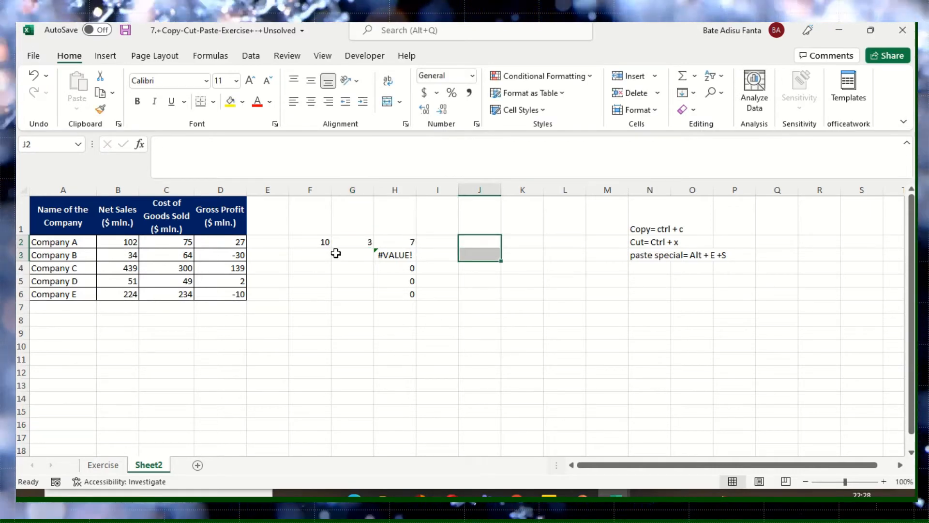
- Compare the source formula in D2 with the pasted one in H2 and review its input cells F2 and G2
{"action": "left_click", "coordinate": [240, 243]}
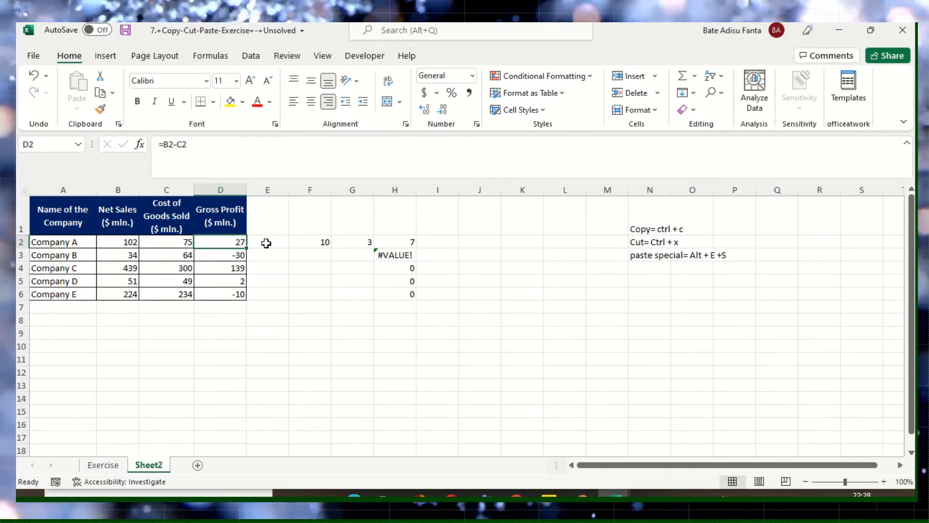
{"action": "left_click", "coordinate": [406, 245]}
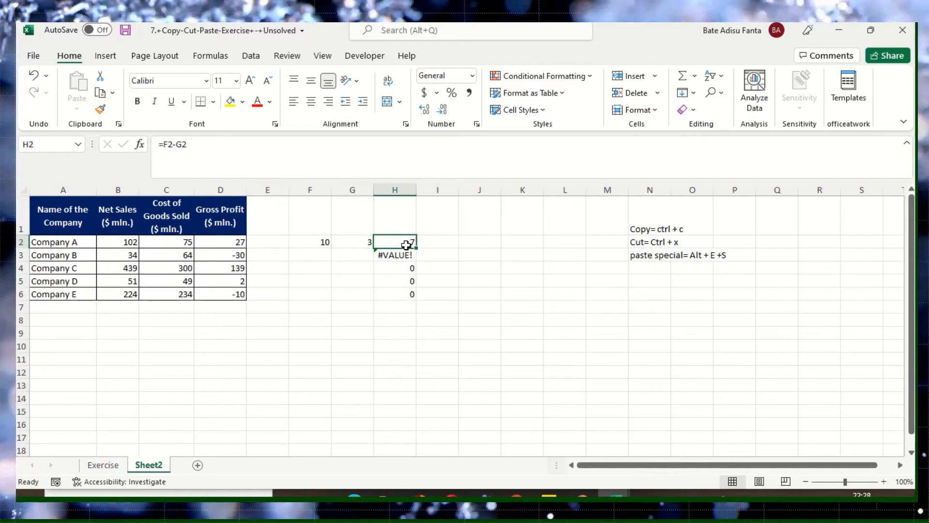
{"action": "left_click", "coordinate": [322, 244]}
{"action": "left_click", "coordinate": [366, 243]}
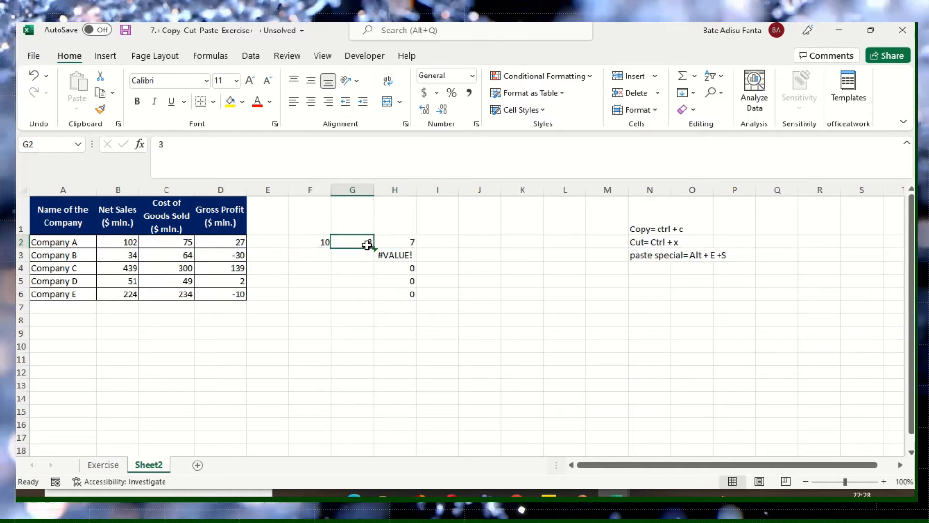
{"action": "left_click", "coordinate": [409, 243]}
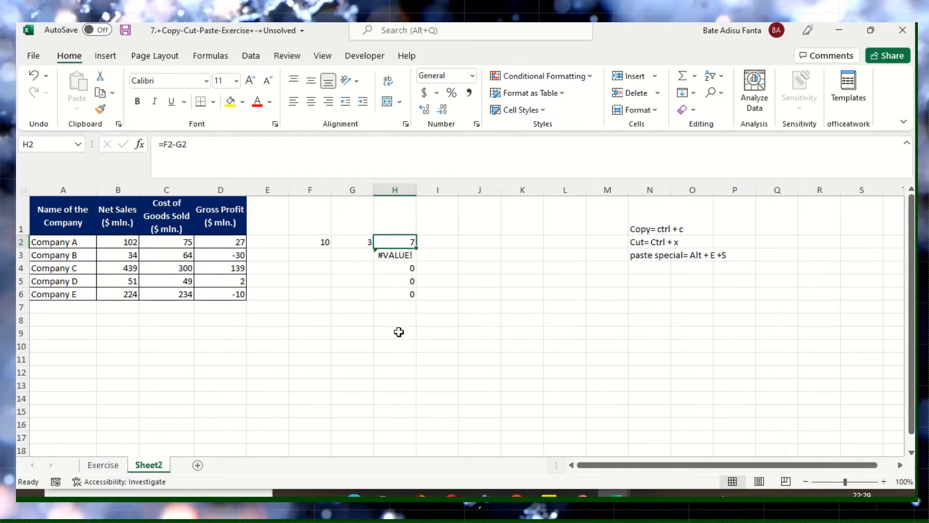
- Clear the pasted formulas from H2:H6 and the test inputs from F2:G2
{"action": "left_click_drag", "start_coordinate": [412, 244], "coordinate": [413, 294]}
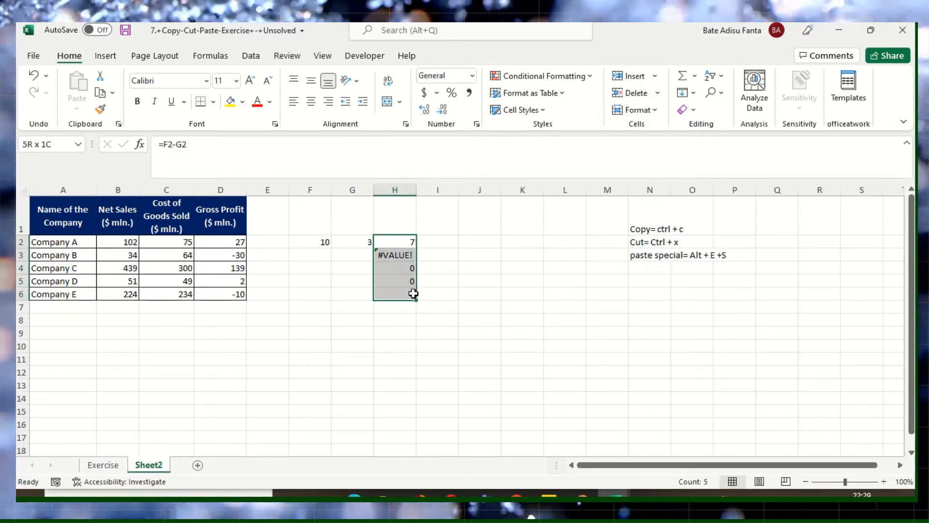
{"action": "key", "text": "Delete"}
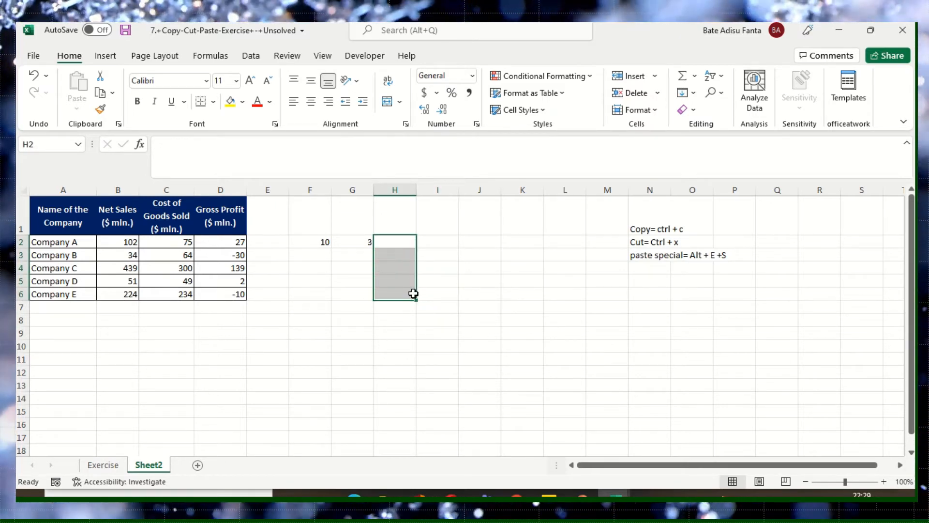
{"action": "left_click_drag", "start_coordinate": [318, 247], "coordinate": [373, 241]}
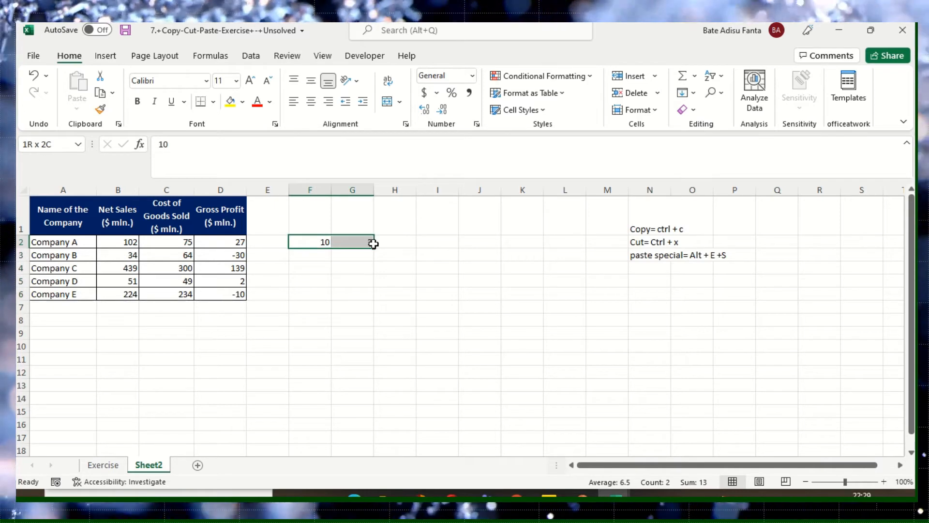
{"action": "key", "text": "Delete"}
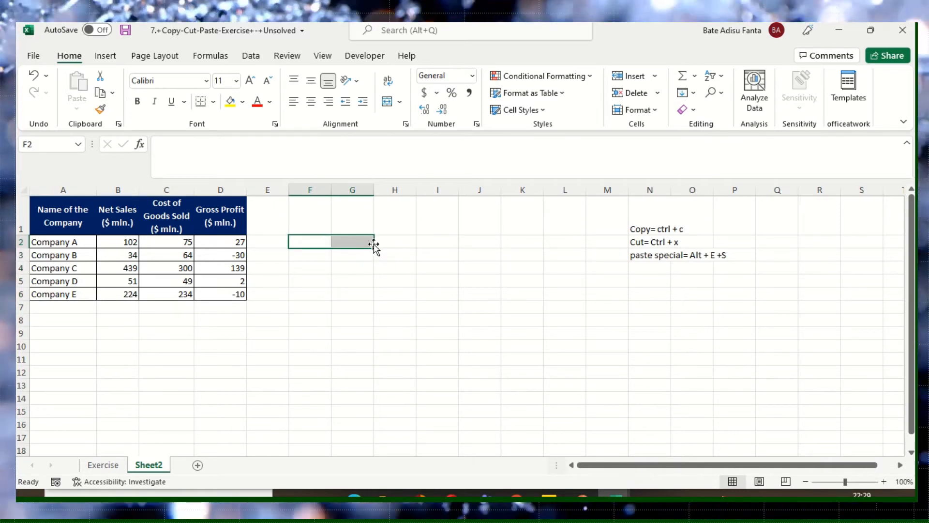
{"action": "left_click", "coordinate": [401, 242]}
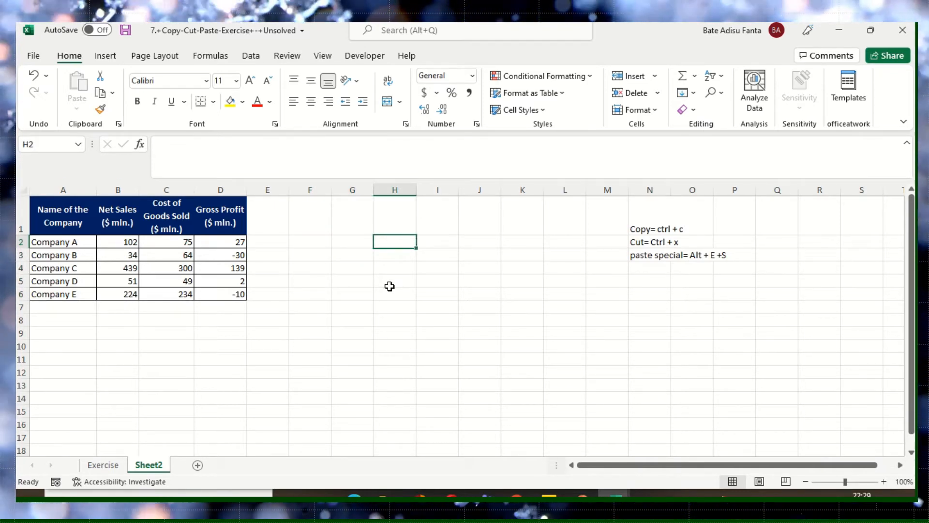
{"action": "left_click", "coordinate": [324, 284]}
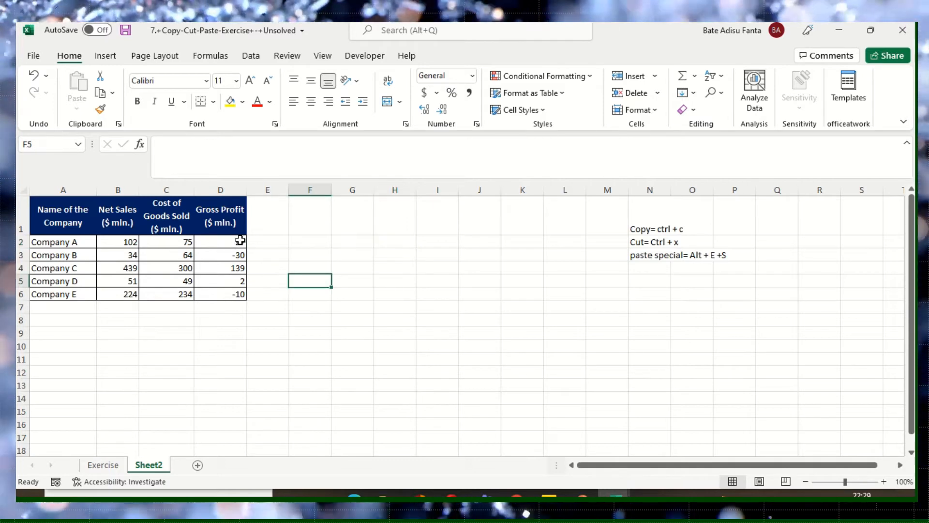
- Copy the Gross Profit cells D2:D6 and paste them at H2 with Paste Special set to Values
{"action": "left_click_drag", "start_coordinate": [240, 240], "coordinate": [242, 293]}
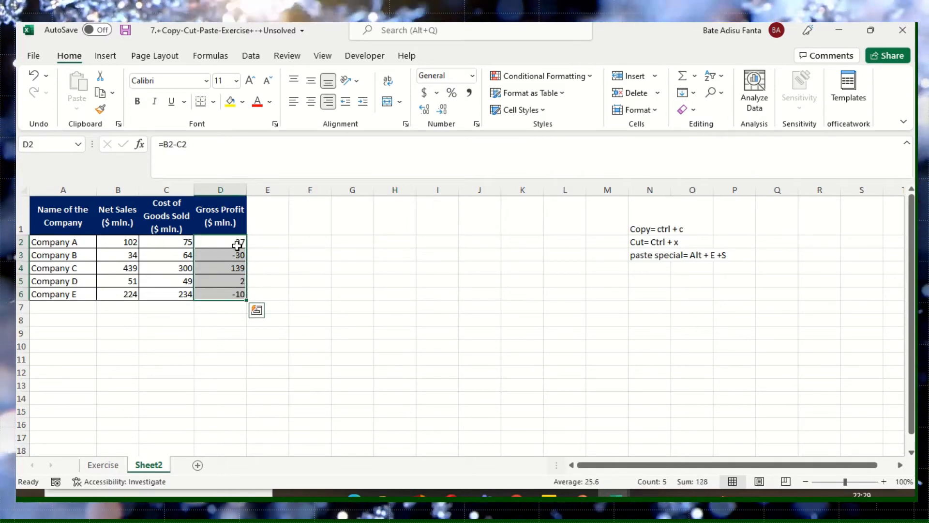
{"action": "right_click", "coordinate": [237, 246]}
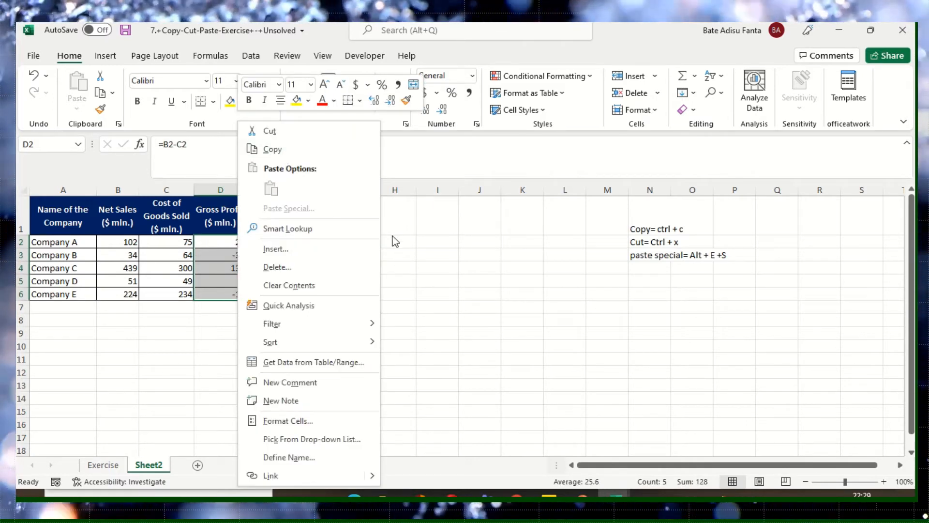
{"action": "left_click", "coordinate": [272, 149]}
{"action": "left_click", "coordinate": [435, 239]}
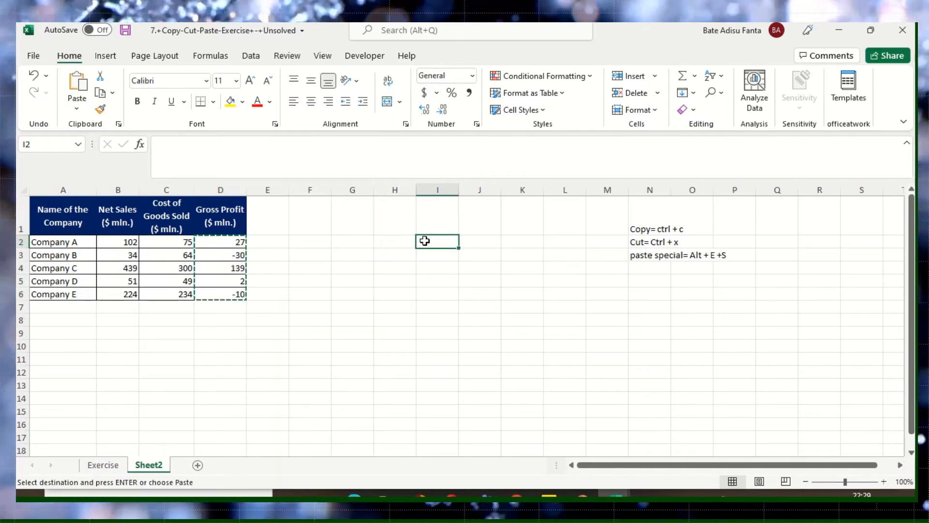
{"action": "left_click", "coordinate": [404, 240]}
{"action": "right_click", "coordinate": [404, 241]}
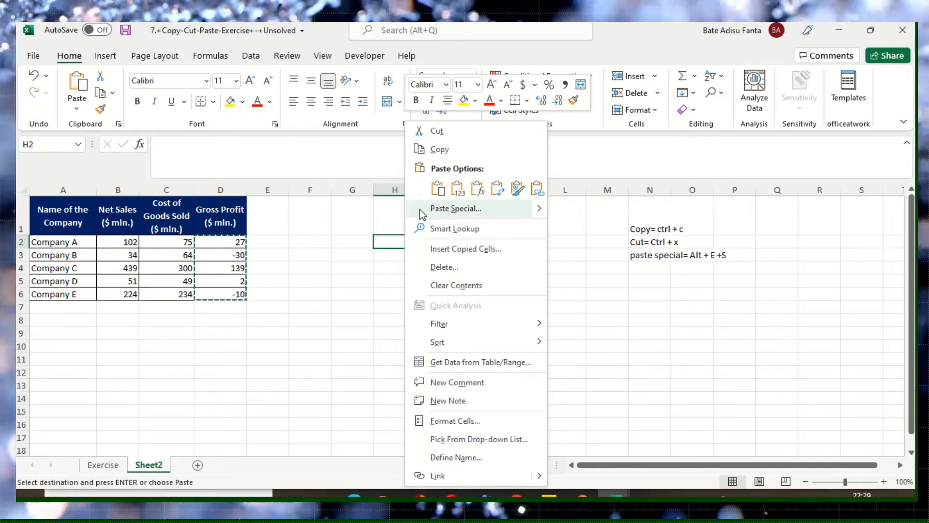
{"action": "left_click", "coordinate": [419, 209]}
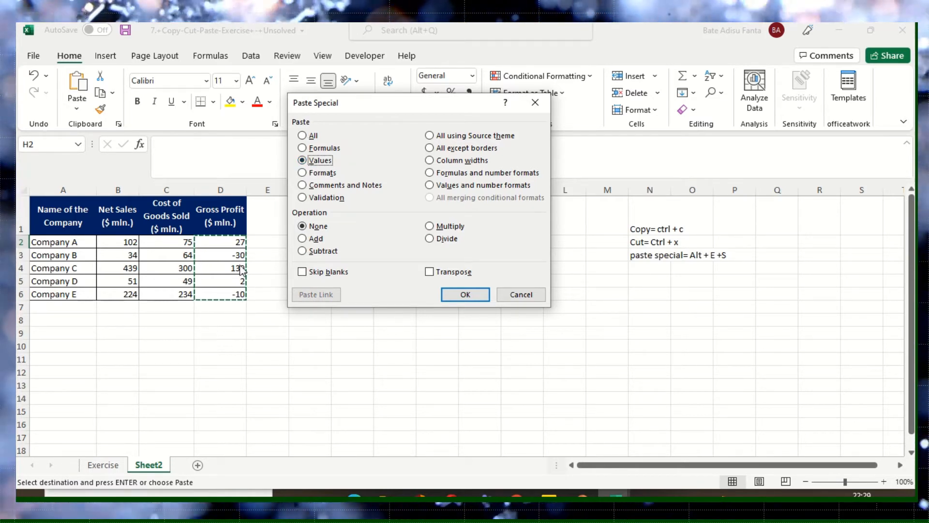
{"action": "left_click", "coordinate": [465, 294]}
{"action": "left_click", "coordinate": [471, 255]}
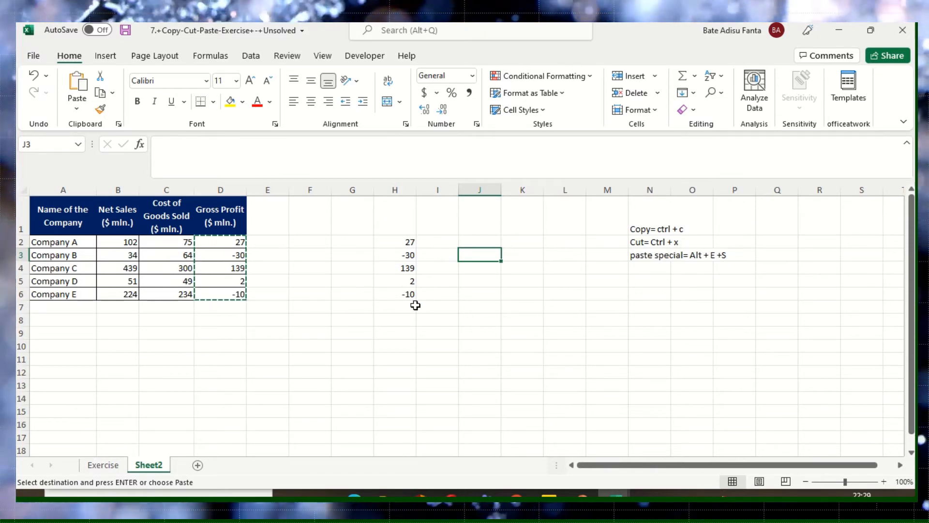
- Compare the contents of the pasted cells H2:H6 with the source formula in D2
{"action": "left_click_drag", "start_coordinate": [409, 240], "coordinate": [415, 301]}
{"action": "key", "text": "ctrl+v"}
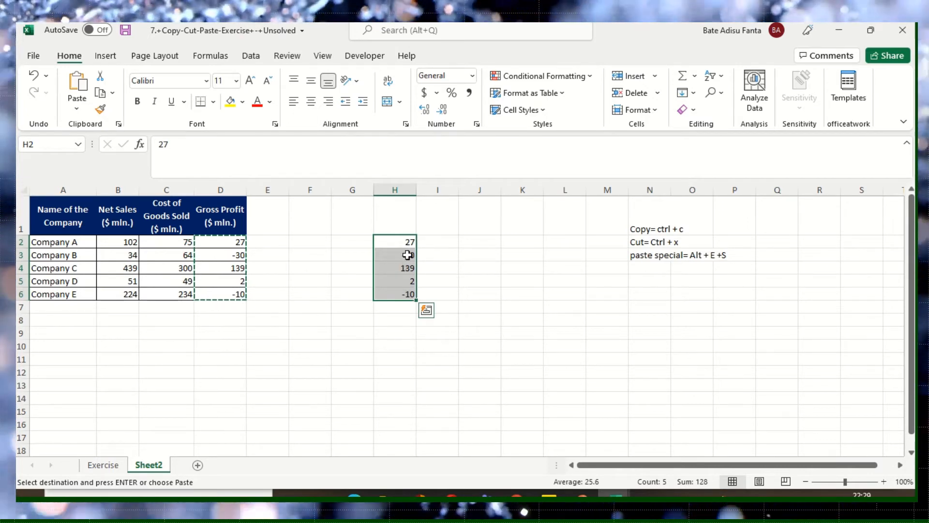
{"action": "left_click", "coordinate": [245, 244]}
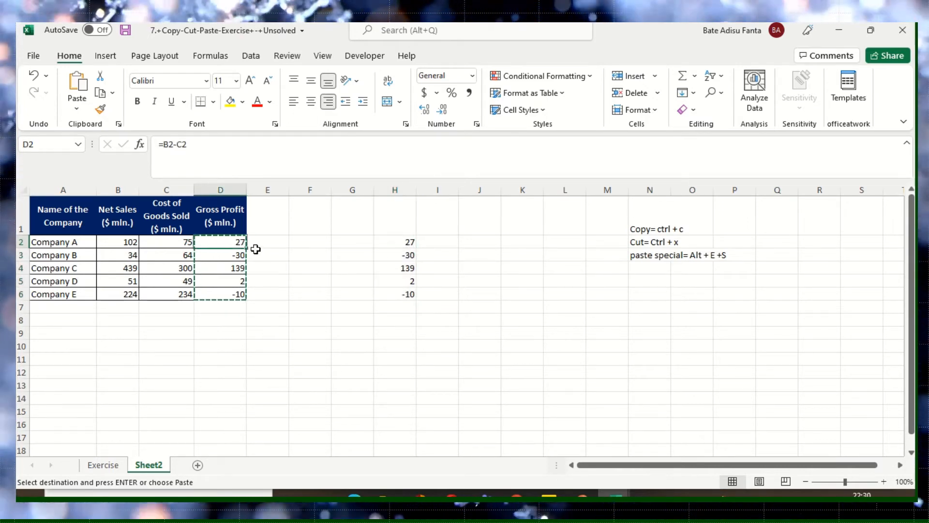
{"action": "left_click", "coordinate": [412, 244]}
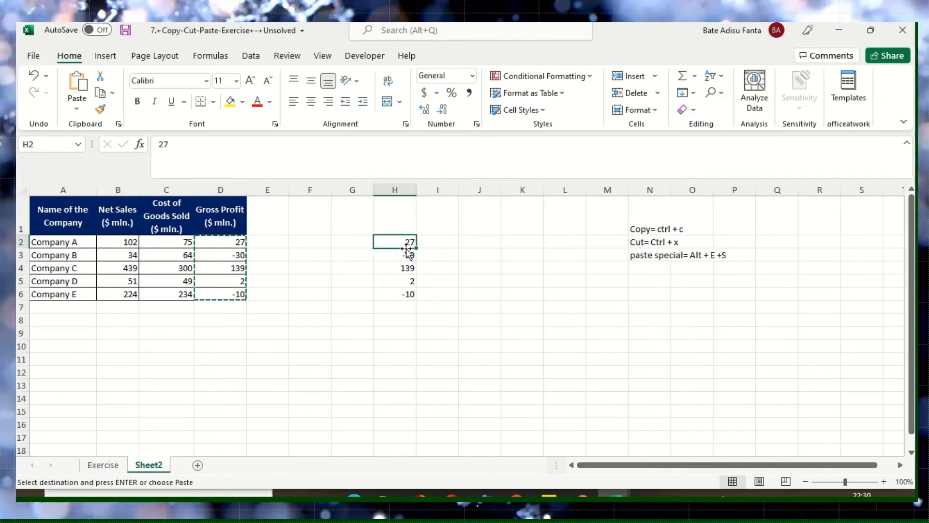
{"action": "left_click", "coordinate": [187, 144]}
{"action": "double_click", "coordinate": [165, 145]}
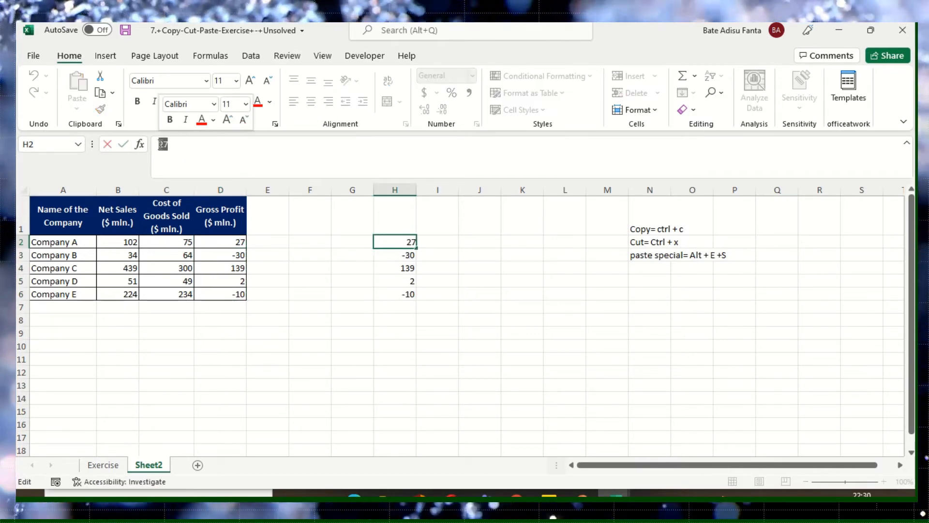
{"action": "left_click", "coordinate": [408, 254]}
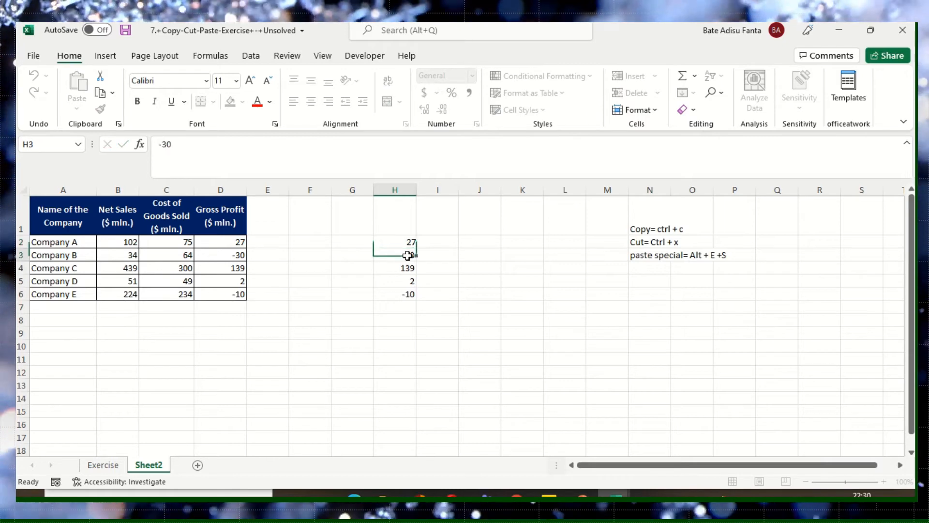
{"action": "key", "text": "Down"}
{"action": "key", "text": "Down"}
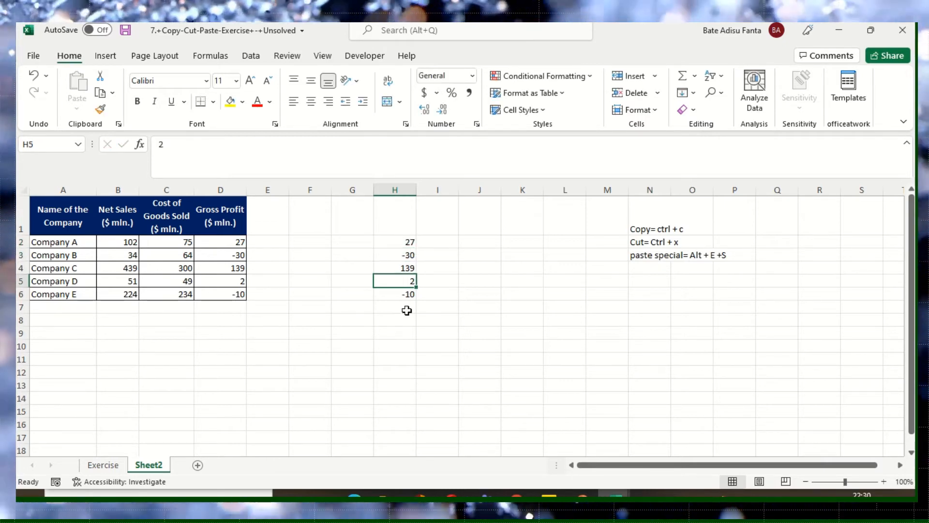
{"action": "key", "text": "Down"}
- Clear the pasted Gross Profit values from H2:H6
{"action": "left_click_drag", "start_coordinate": [411, 242], "coordinate": [408, 291]}
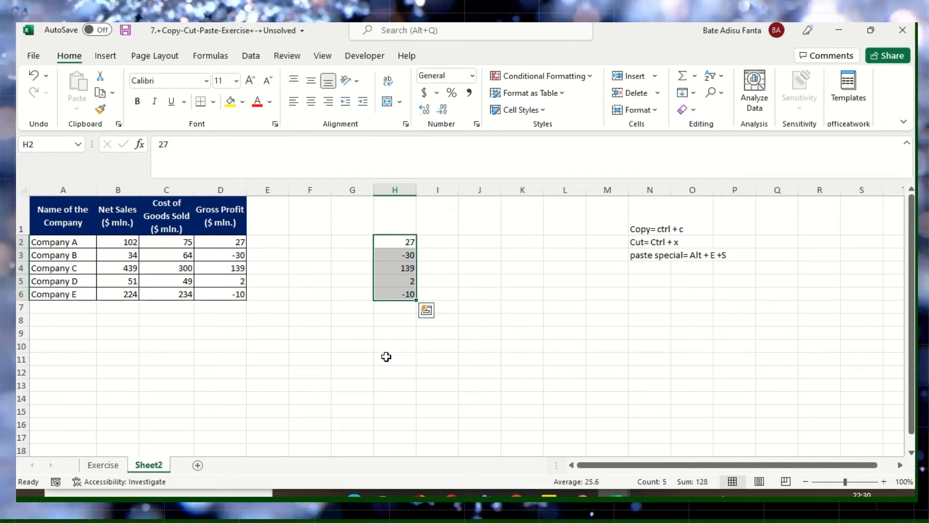
{"action": "key", "text": "Delete"}
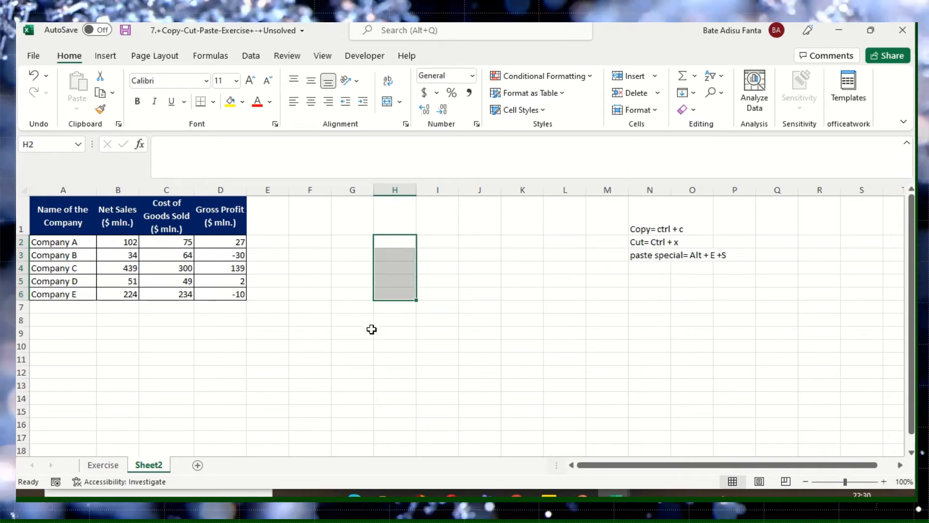
{"action": "left_click", "coordinate": [399, 319]}
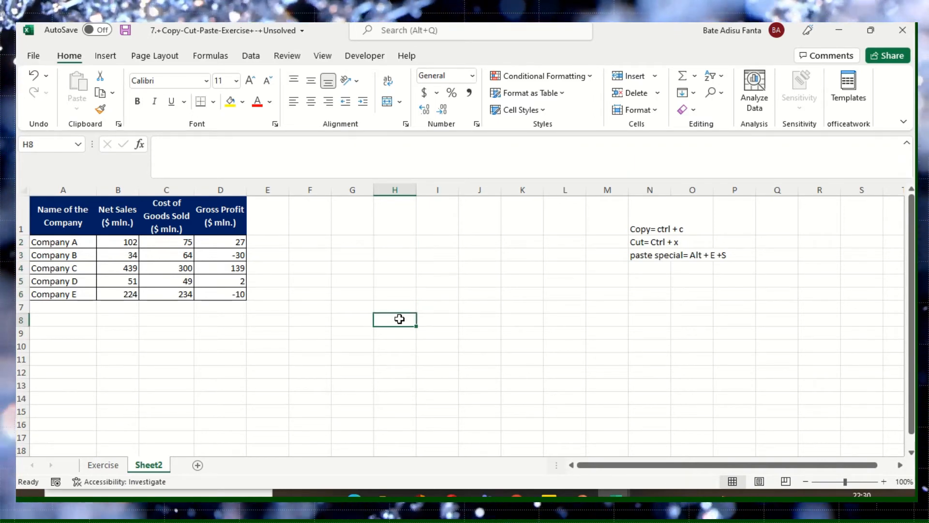
{"action": "left_click", "coordinate": [406, 243]}
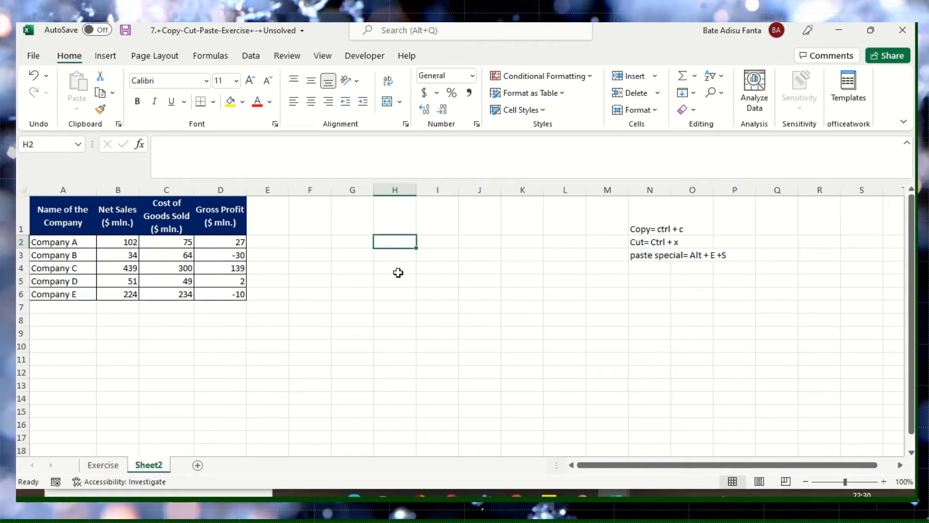
- Copy the Gross Profit cells D2:D6 and paste only their formatting at H2 with the Paste Special Formats option
{"action": "left_click_drag", "start_coordinate": [239, 243], "coordinate": [239, 294]}
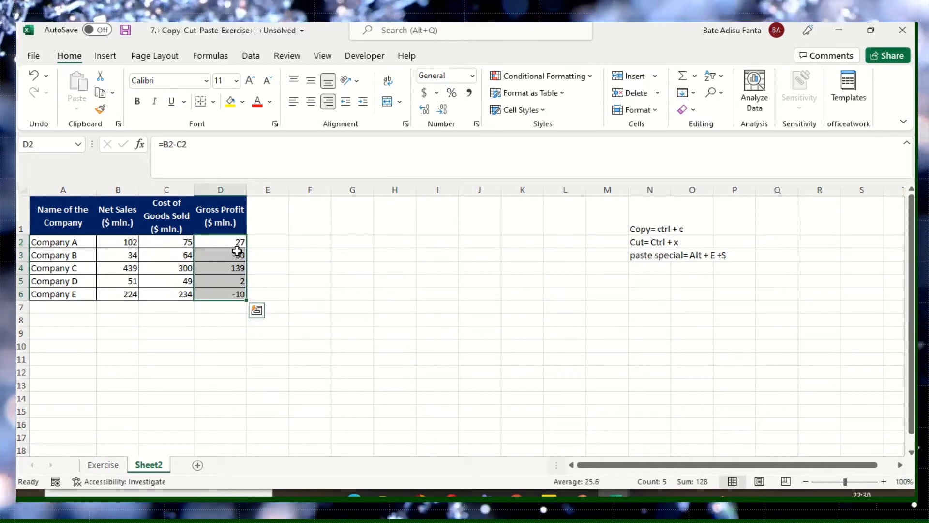
{"action": "right_click", "coordinate": [237, 250]}
{"action": "left_click", "coordinate": [269, 147]}
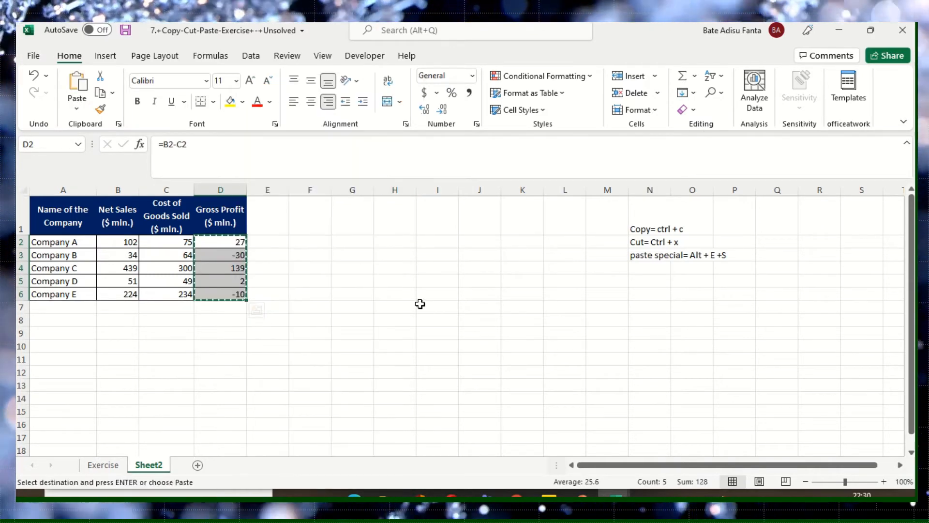
{"action": "left_click", "coordinate": [399, 243]}
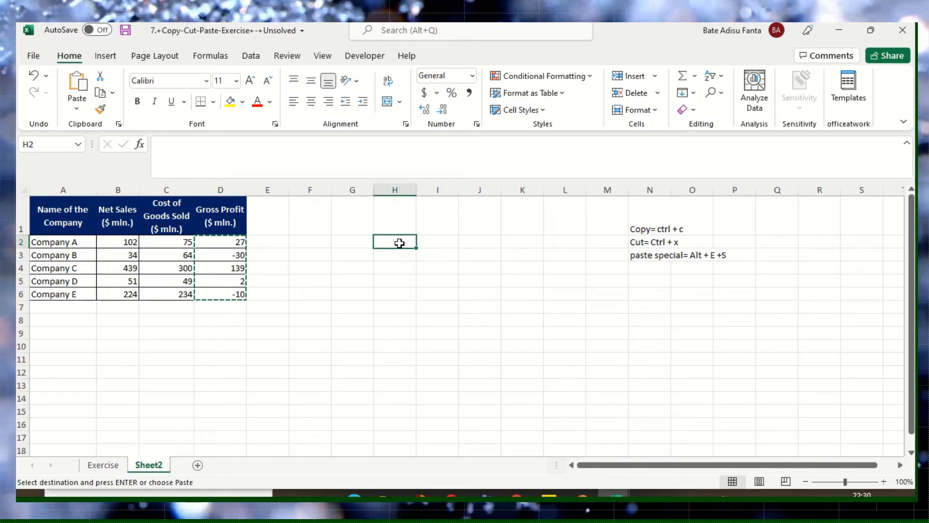
{"action": "right_click", "coordinate": [400, 244]}
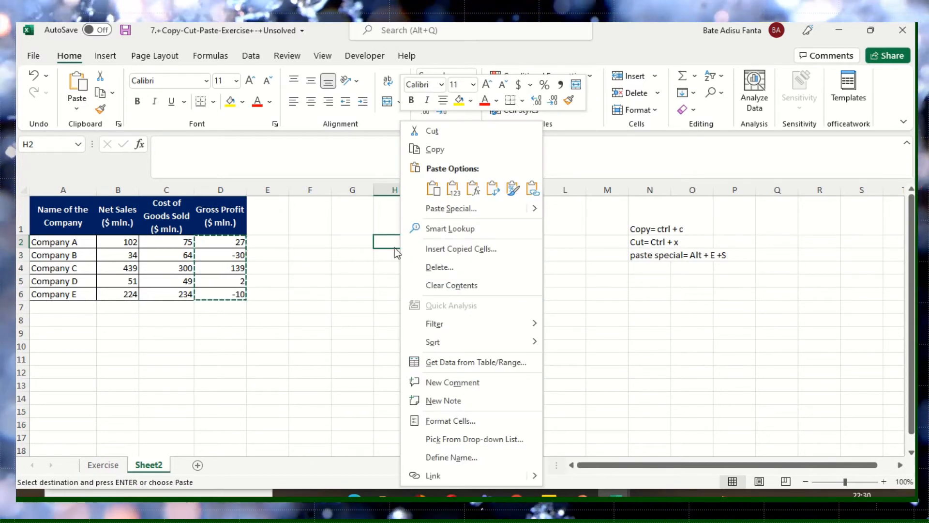
{"action": "left_click", "coordinate": [438, 211]}
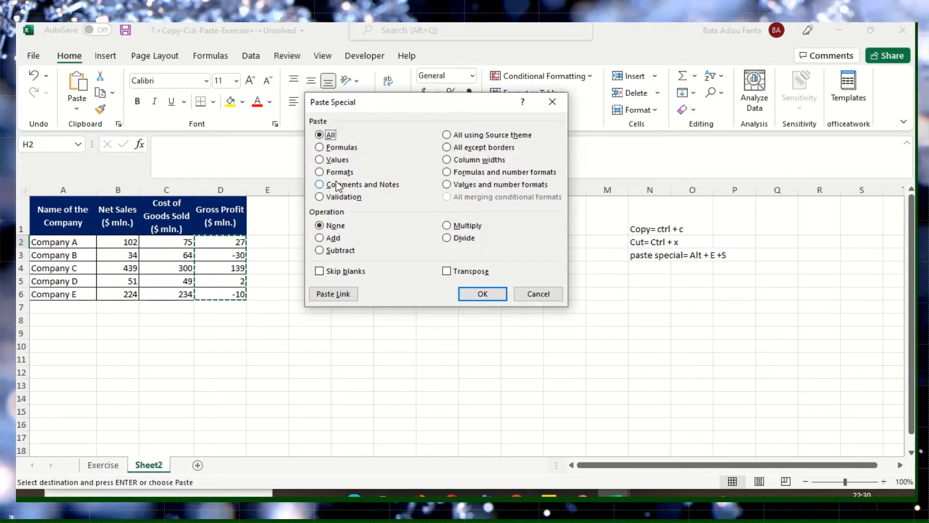
{"action": "left_click", "coordinate": [319, 172]}
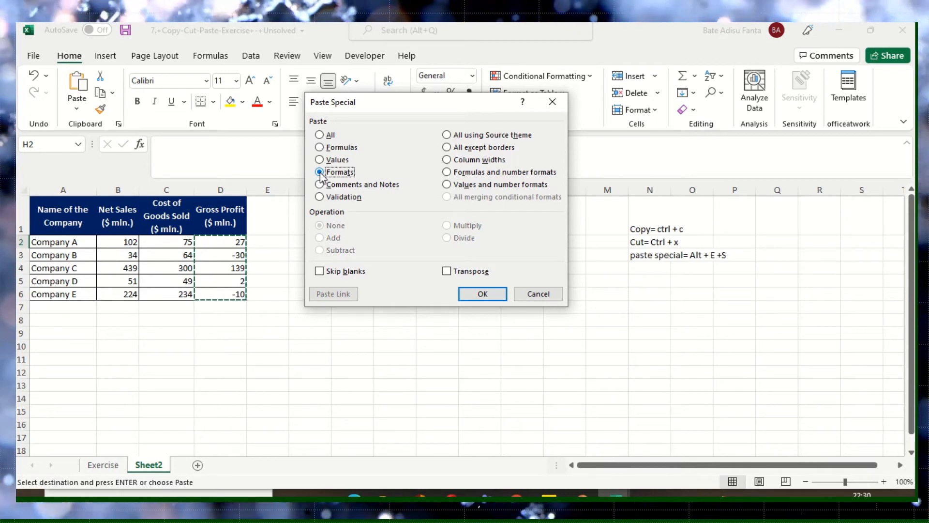
{"action": "left_click", "coordinate": [471, 294]}
- Compare the formatting pasted in H2:H6 with the source cells D2:D6, ending the copy selection
{"action": "left_click_drag", "start_coordinate": [401, 323], "coordinate": [401, 334]}
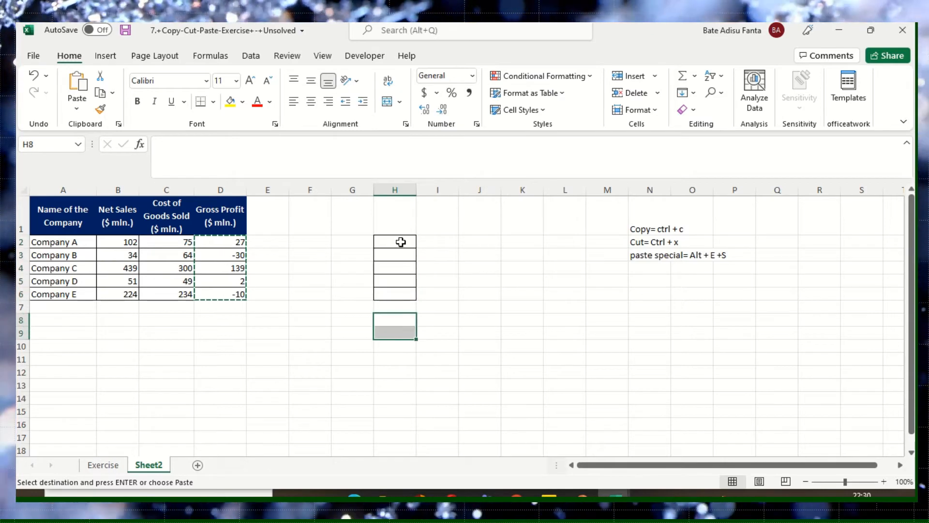
{"action": "left_click_drag", "start_coordinate": [401, 242], "coordinate": [400, 293]}
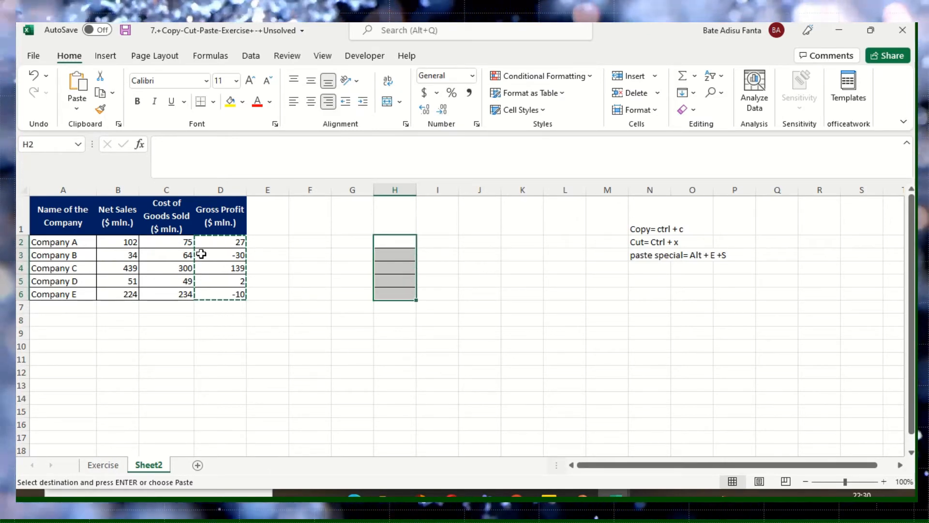
{"action": "left_click_drag", "start_coordinate": [461, 291], "coordinate": [436, 293]}
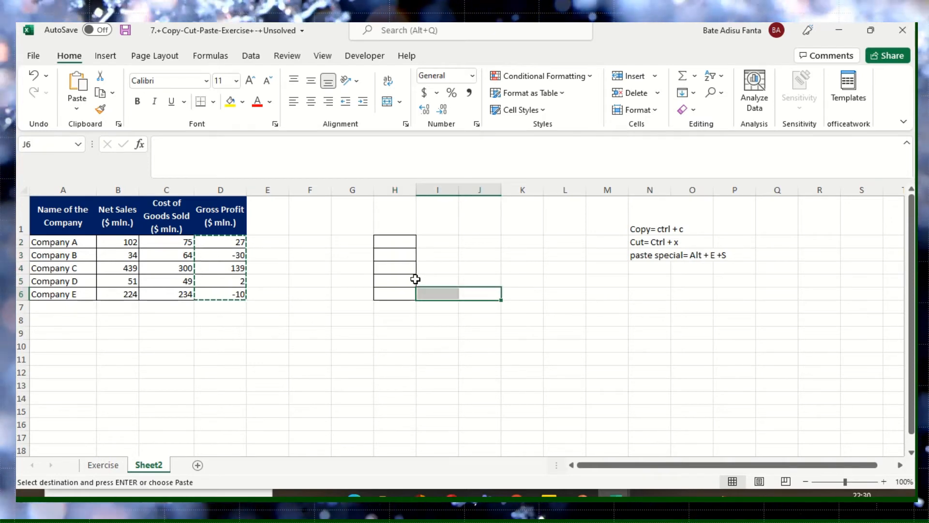
{"action": "left_click", "coordinate": [228, 267]}
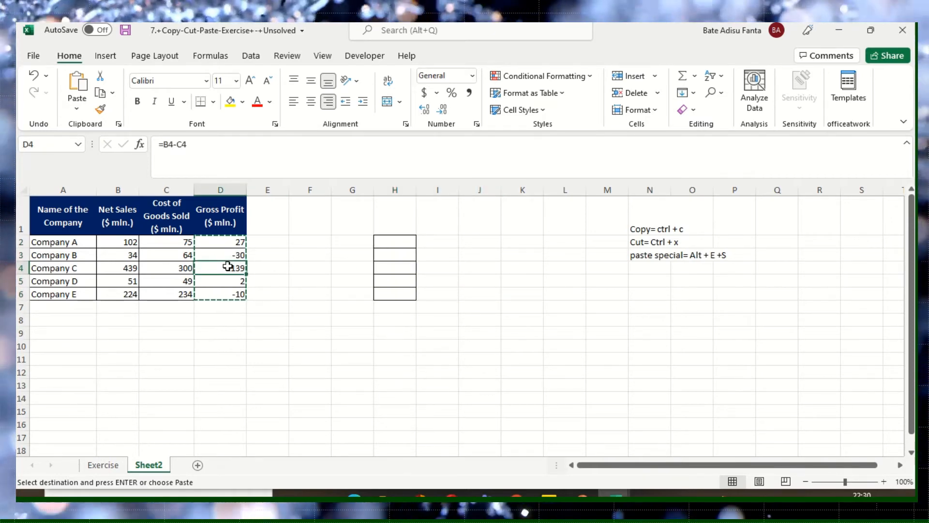
{"action": "key", "text": "Escape"}
{"action": "left_click", "coordinate": [232, 254]}
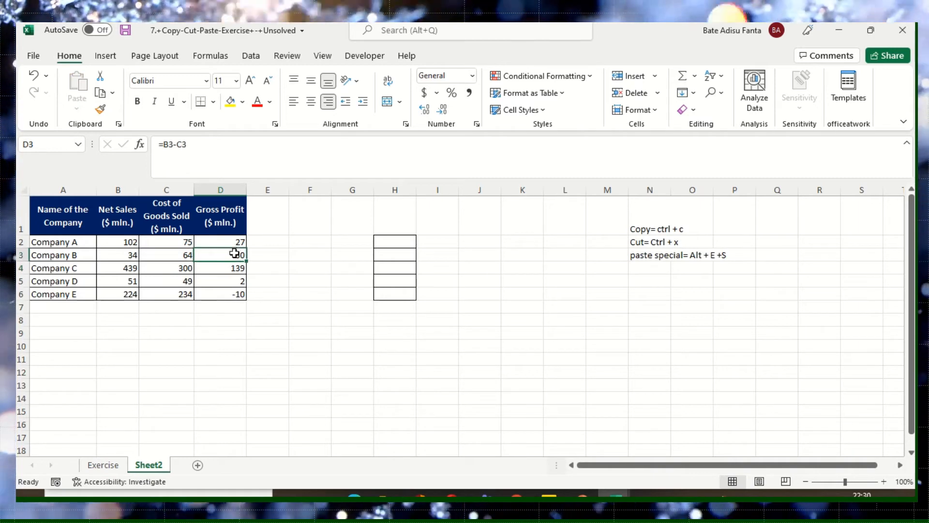
{"action": "left_click_drag", "start_coordinate": [237, 246], "coordinate": [253, 290]}
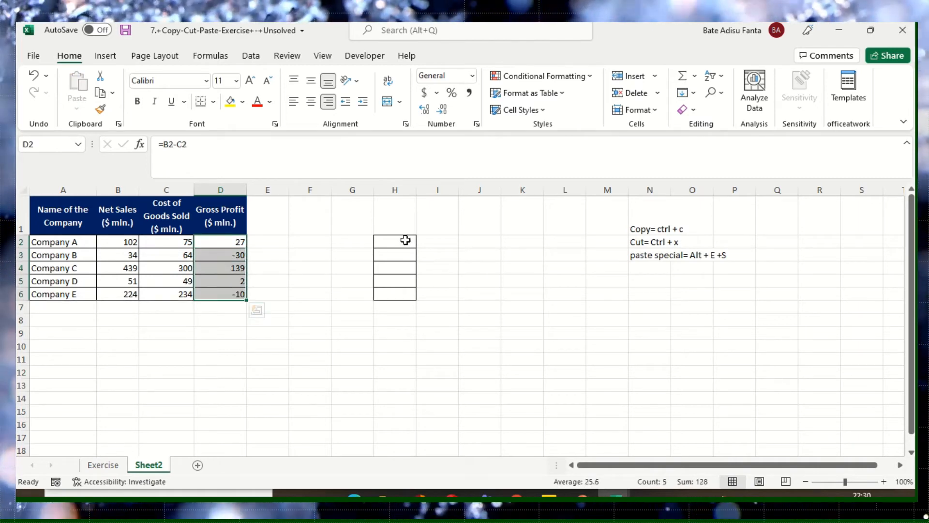
{"action": "left_click_drag", "start_coordinate": [406, 240], "coordinate": [404, 289]}
{"action": "left_click", "coordinate": [400, 319]}
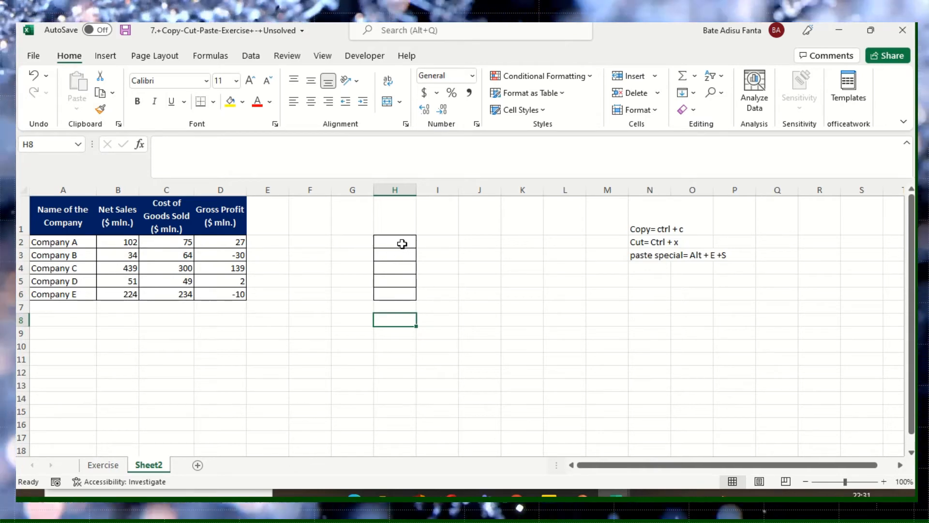
- Switch to the 8.+Paste-Special-Exercise-Text workbook containing the Net Profit Account table
{"action": "left_click_drag", "start_coordinate": [402, 243], "coordinate": [404, 290]}
{"action": "left_click", "coordinate": [402, 266]}
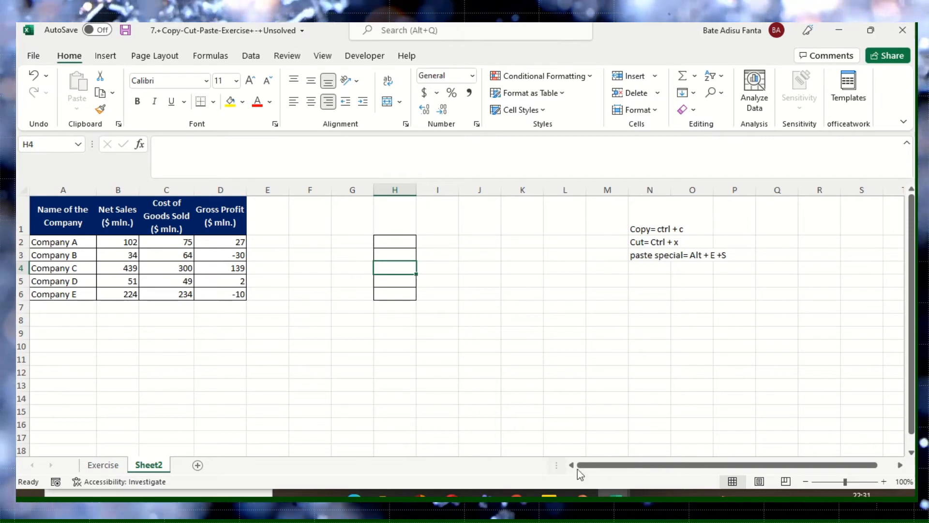
{"action": "mouse_move", "coordinate": [615, 495]}
{"action": "left_click", "coordinate": [659, 469]}
{"action": "left_click", "coordinate": [315, 349]}
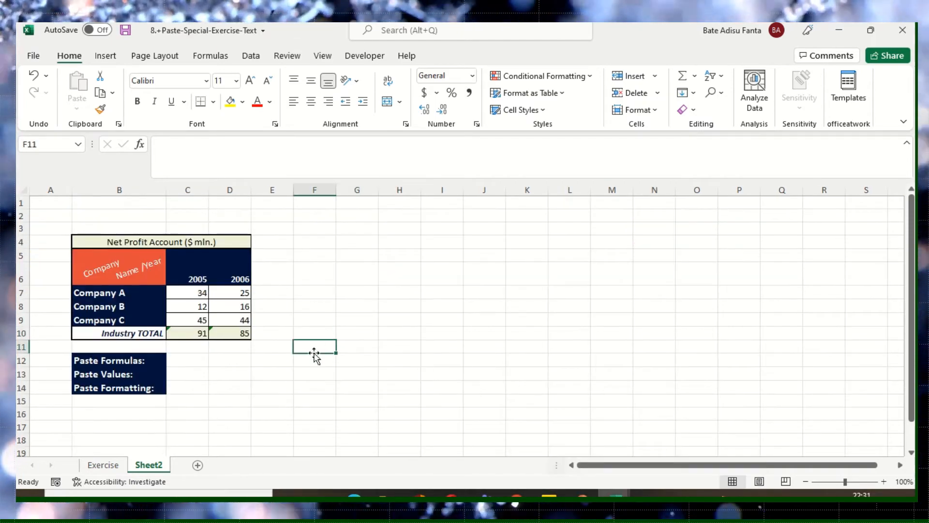
- Examine the Paste Formulas target cell C12, the Industry TOTAL formula in C10 and the 2006 figures in D7:D9
{"action": "left_click", "coordinate": [200, 361]}
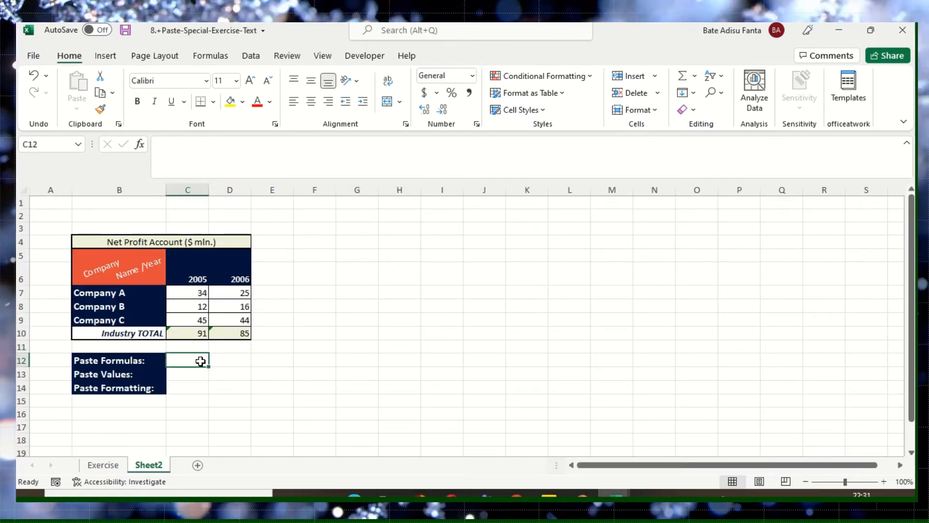
{"action": "scroll", "coordinate": [219, 398], "scroll_direction": "down", "scroll_amount": 1}
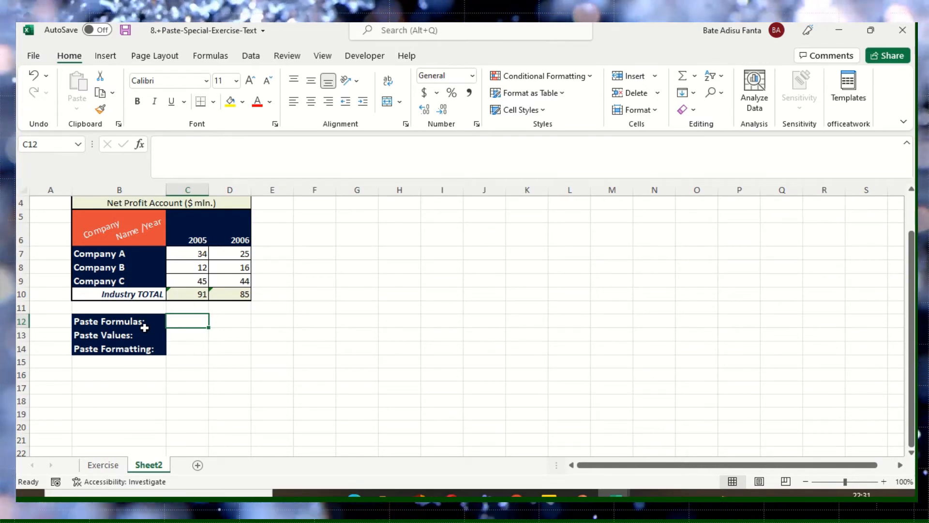
{"action": "left_click", "coordinate": [193, 296]}
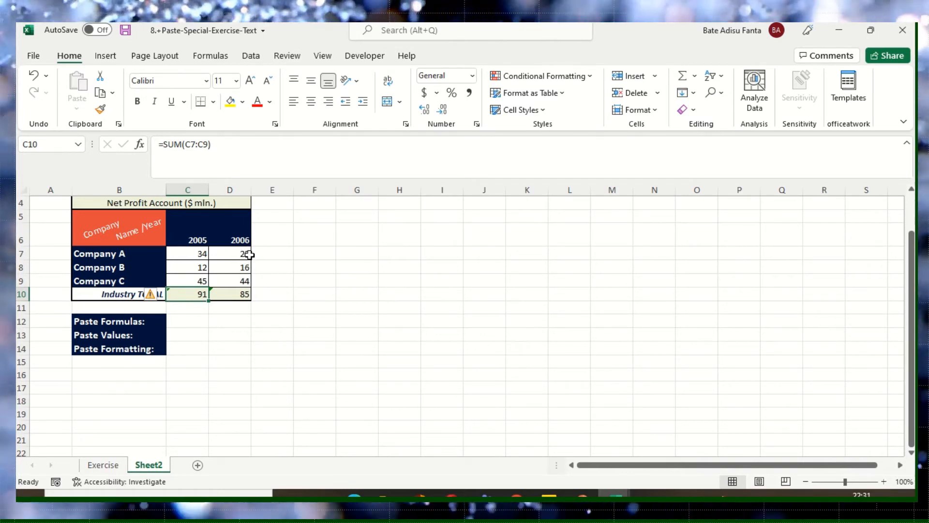
{"action": "left_click_drag", "start_coordinate": [250, 255], "coordinate": [243, 283]}
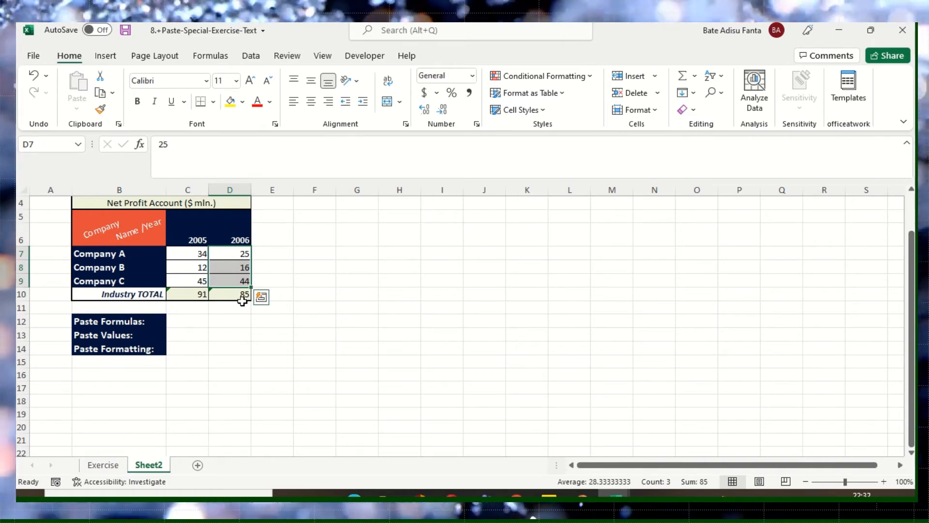
{"action": "left_click", "coordinate": [193, 324]}
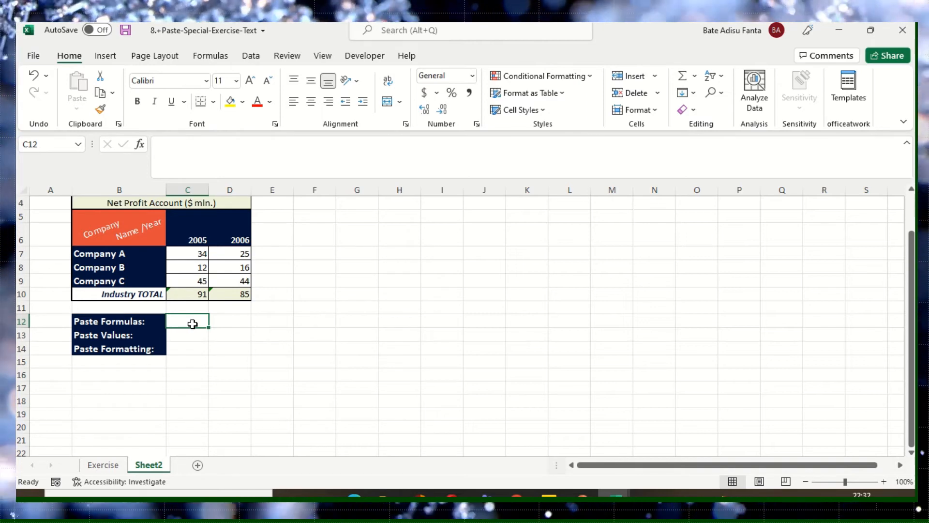
- Copy the 2005 Industry TOTAL cell C10 and paste only its formula into C12 with the Paste Special Formulas option
{"action": "left_click", "coordinate": [198, 293]}
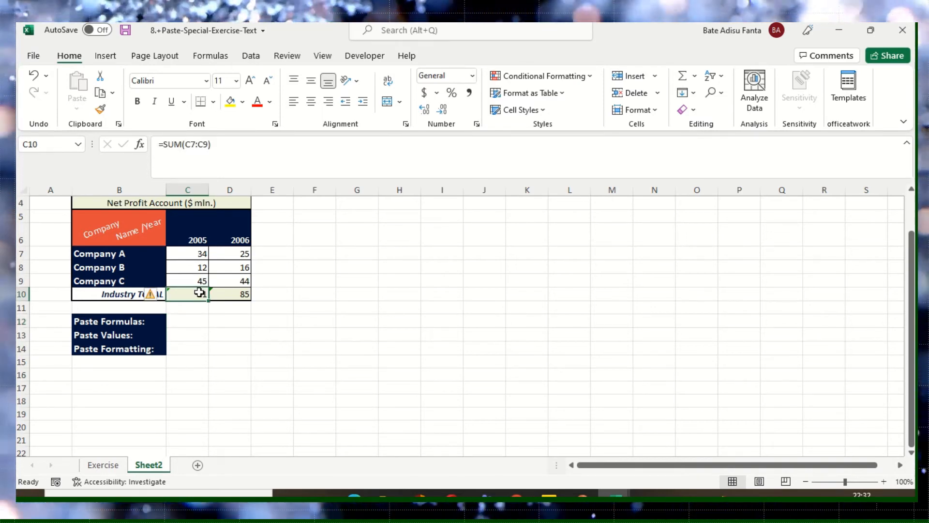
{"action": "right_click", "coordinate": [190, 298]}
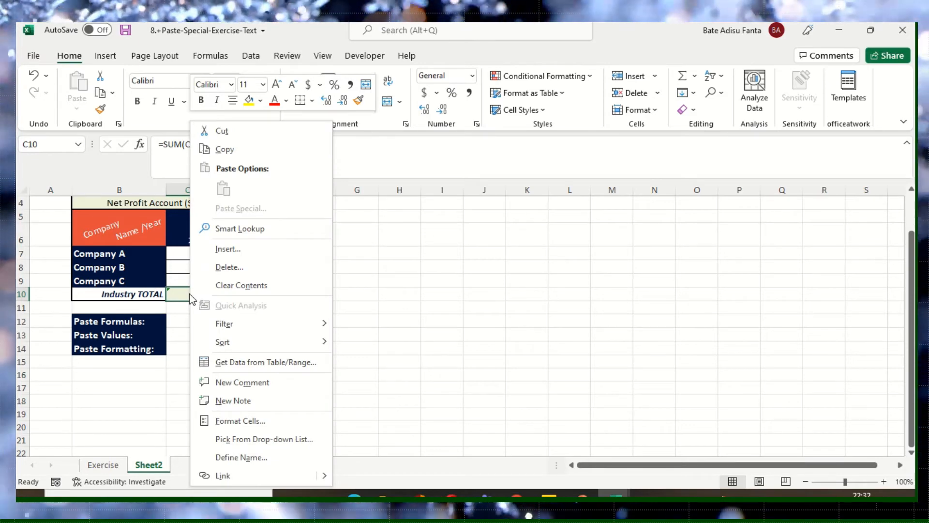
{"action": "left_click", "coordinate": [225, 149]}
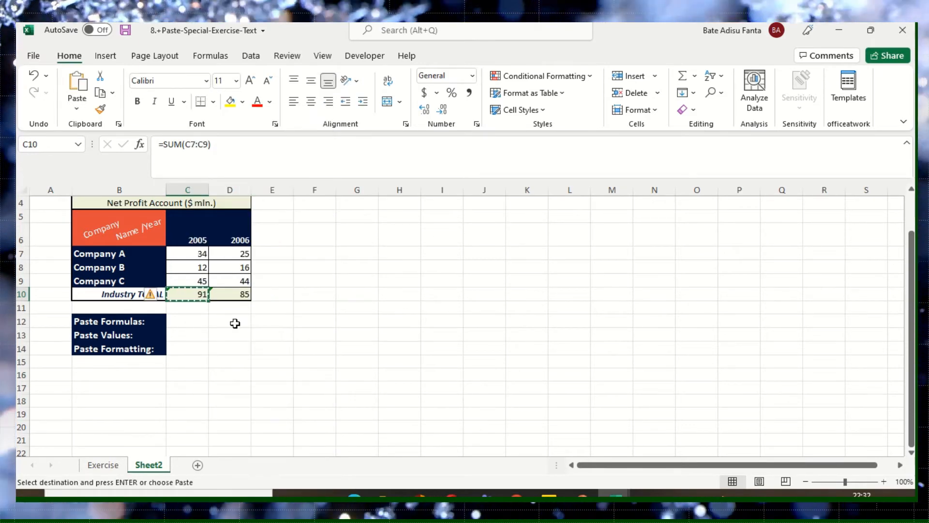
{"action": "left_click", "coordinate": [193, 326]}
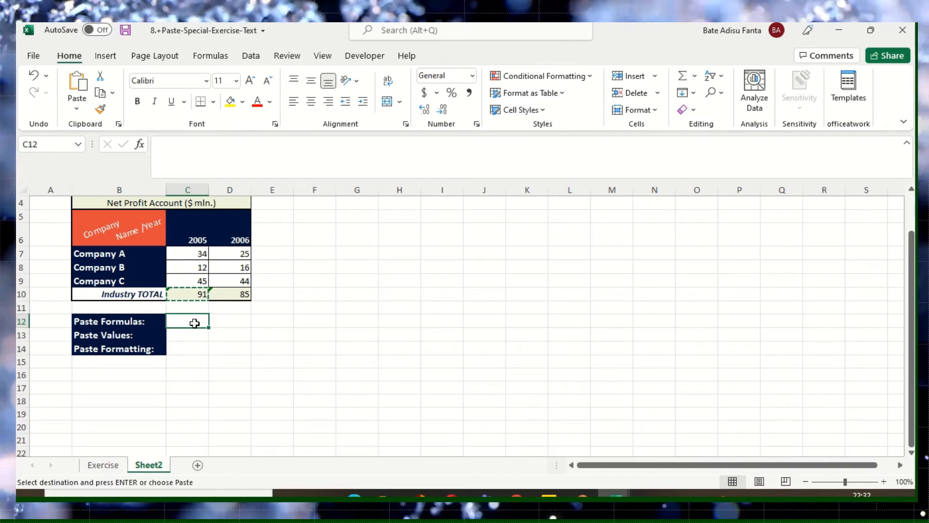
{"action": "right_click", "coordinate": [194, 324]}
{"action": "left_click", "coordinate": [251, 209]}
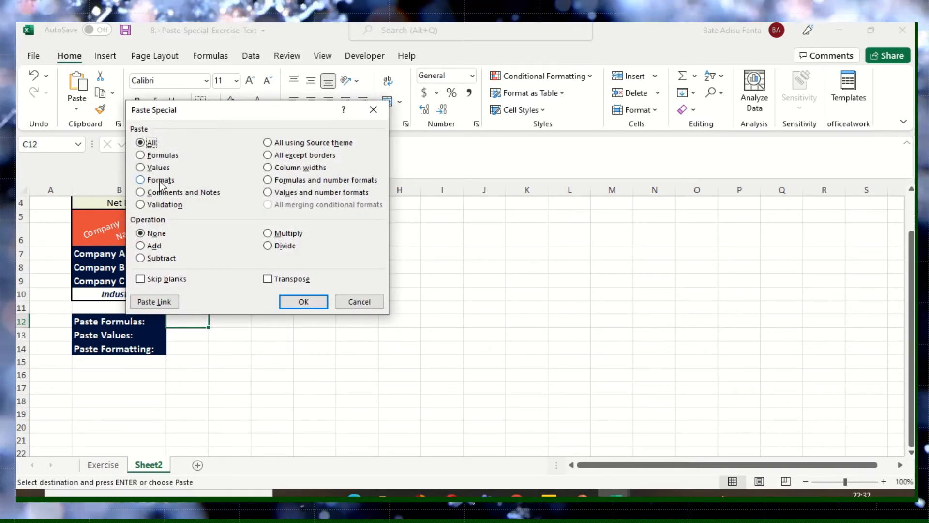
{"action": "left_click", "coordinate": [165, 156]}
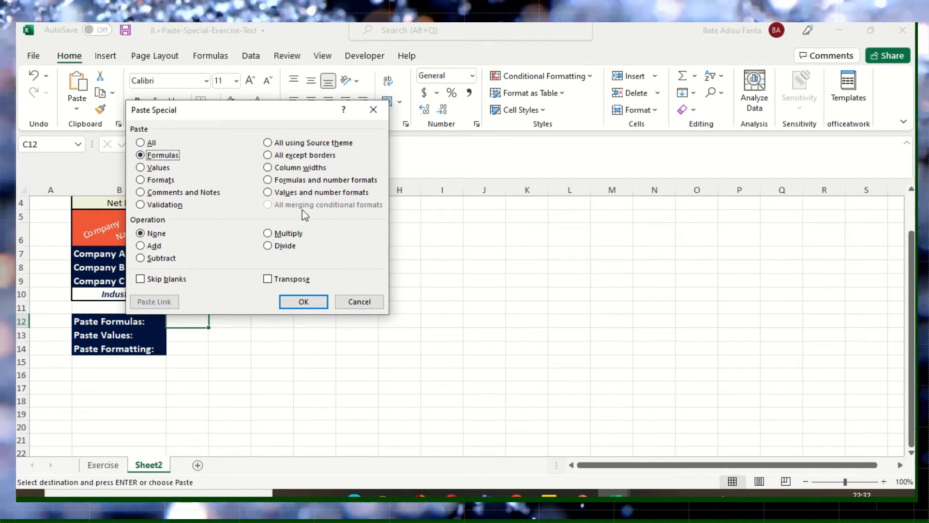
{"action": "left_click", "coordinate": [303, 301]}
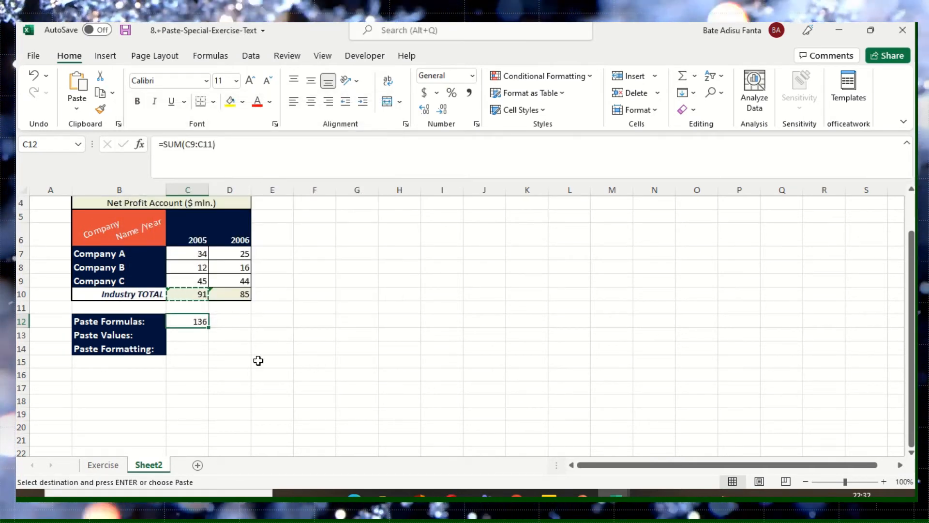
- Fill the pasted formula from C12 across to D12 in the Paste Formulas row
{"action": "left_click", "coordinate": [194, 339]}
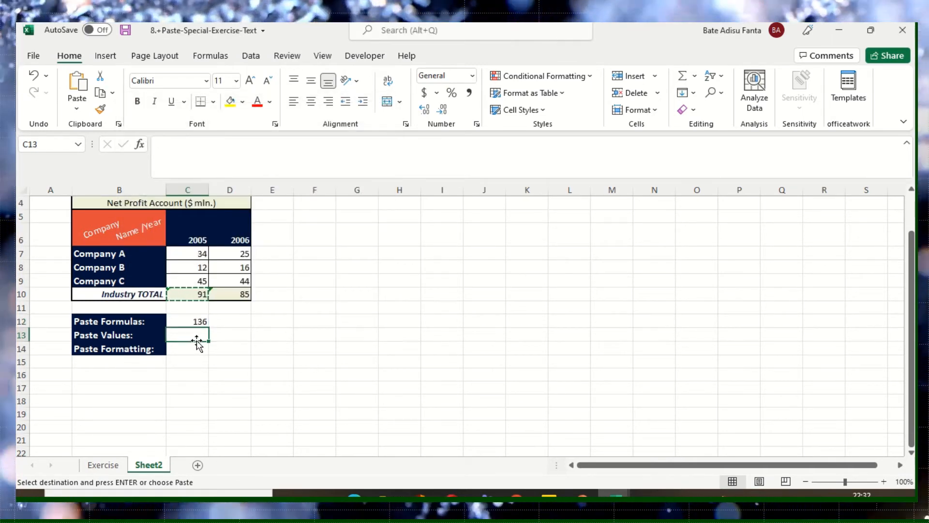
{"action": "left_click", "coordinate": [200, 323]}
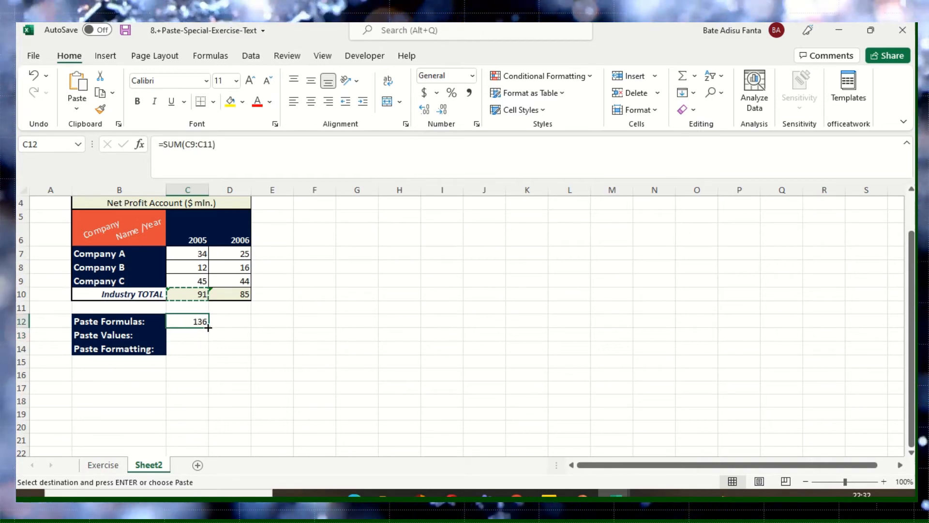
{"action": "left_click_drag", "start_coordinate": [209, 330], "coordinate": [248, 327]}
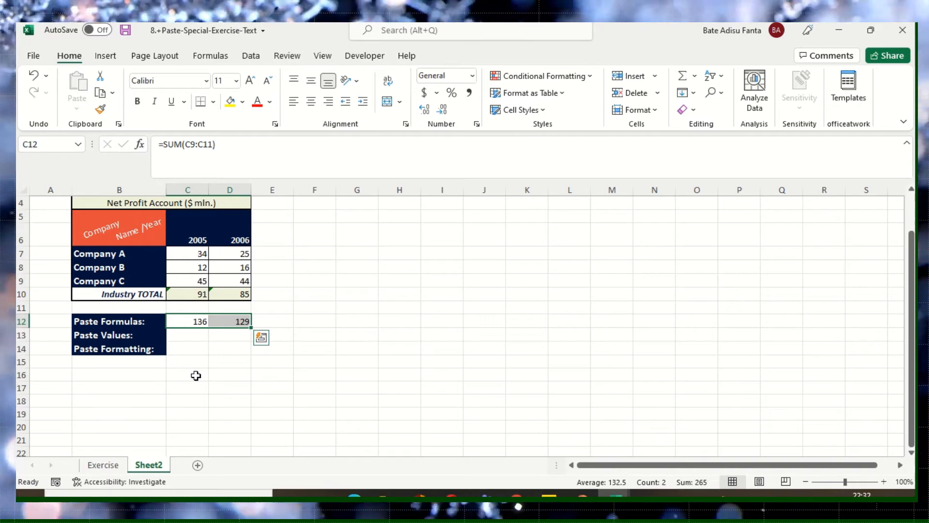
- Compare the range referenced by the pasted formula in C12 with the cells summed by the source formula in C10
{"action": "left_click", "coordinate": [197, 321]}
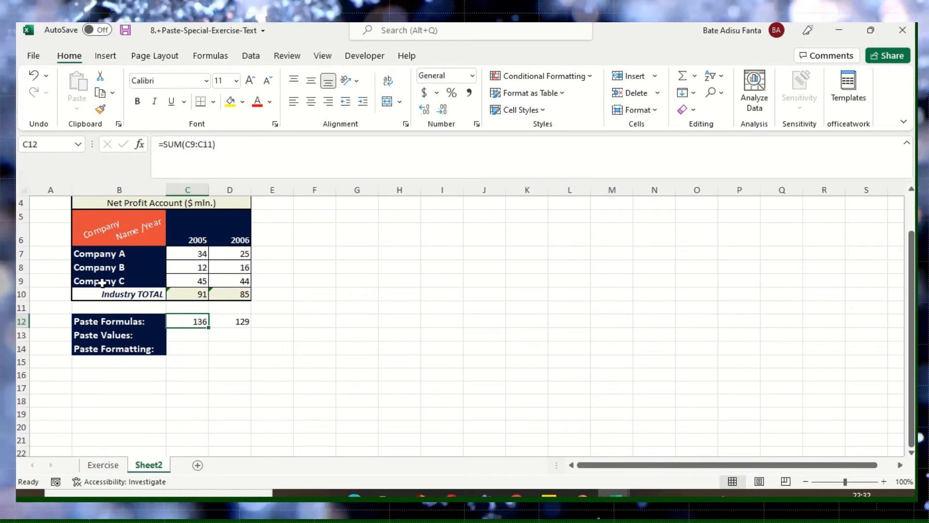
{"action": "left_click", "coordinate": [191, 280]}
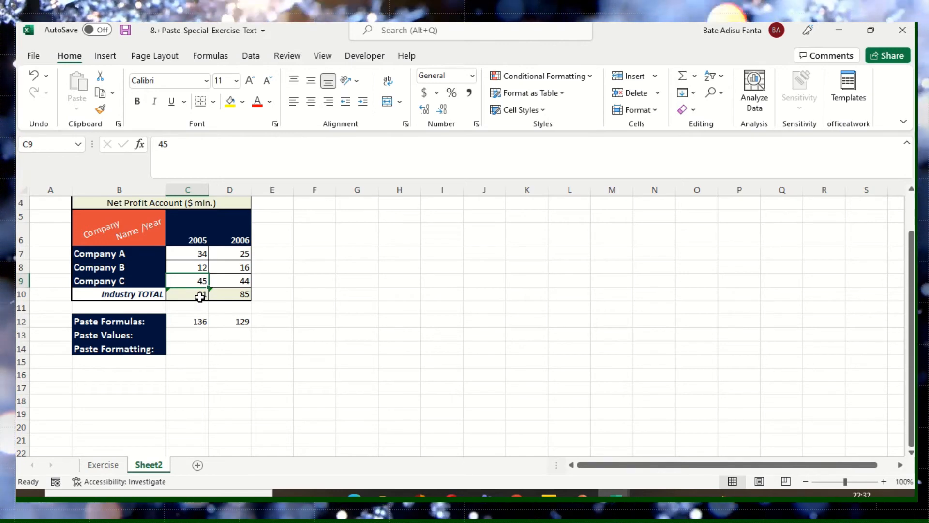
{"action": "left_click", "coordinate": [192, 310]}
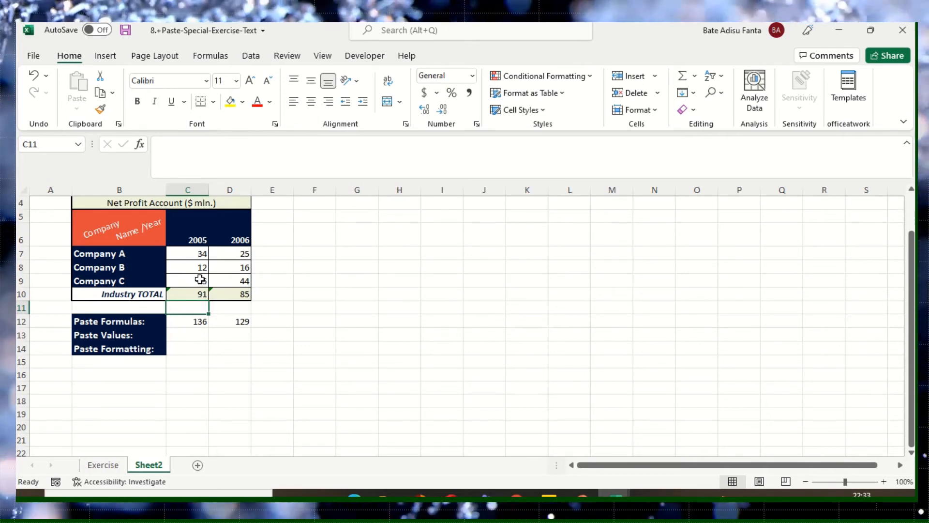
{"action": "left_click_drag", "start_coordinate": [200, 280], "coordinate": [200, 290]}
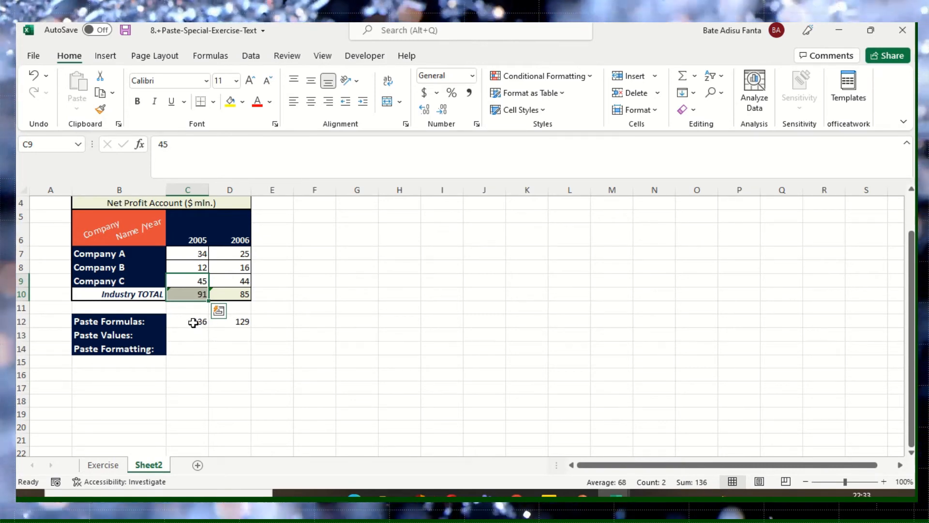
{"action": "left_click", "coordinate": [202, 296]}
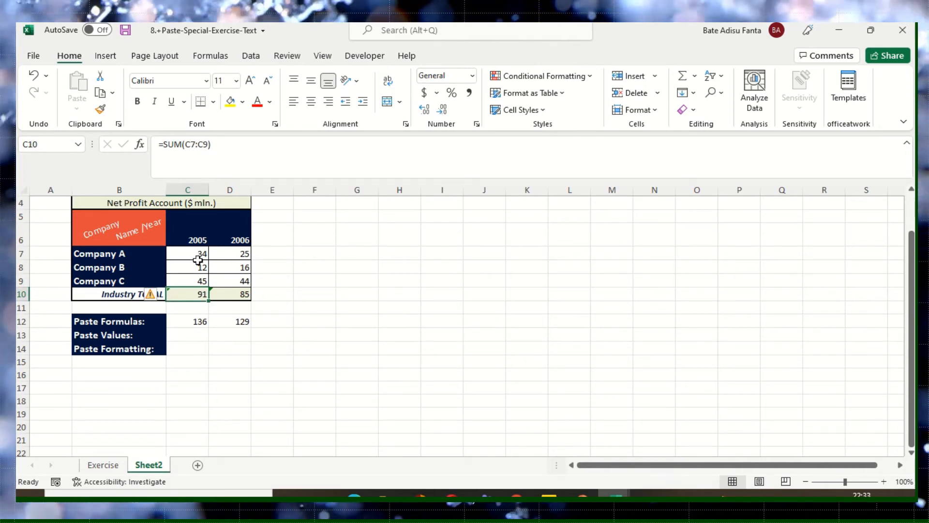
{"action": "left_click", "coordinate": [199, 251]}
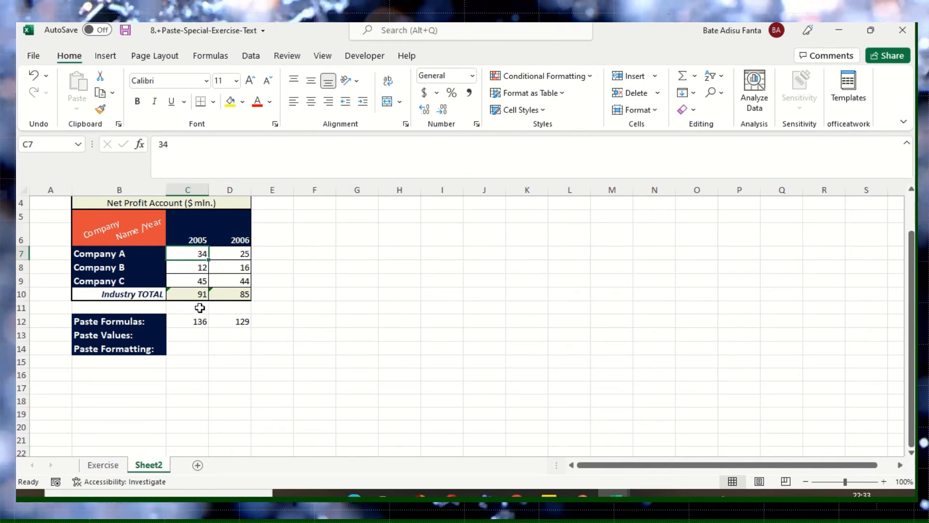
- Clear the pasted formulas from C12 and D12 in the Paste Formulas row
{"action": "left_click", "coordinate": [195, 323]}
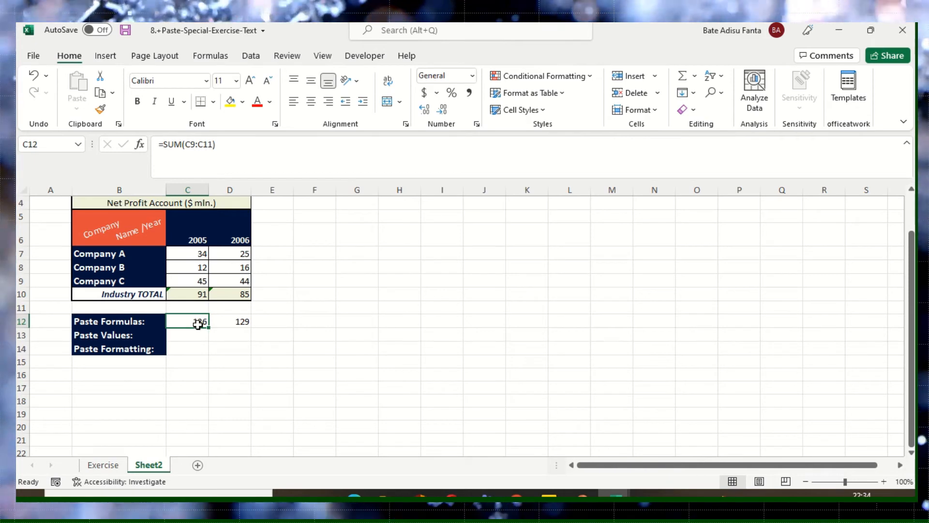
{"action": "key", "text": "Delete"}
{"action": "left_click", "coordinate": [235, 322]}
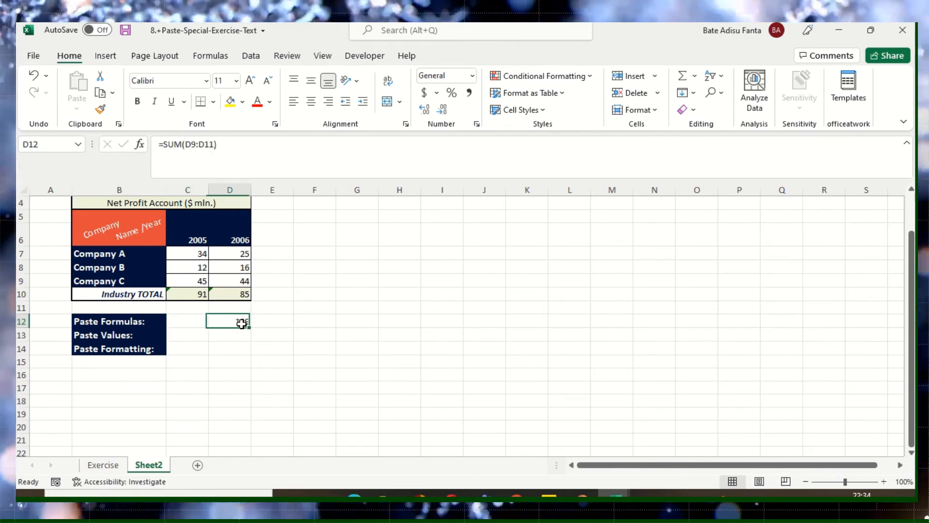
{"action": "key", "text": "Delete"}
- Lock the row references in the 2005 Industry TOTAL formula in C10, making it =SUM(C$7:C$9)
{"action": "left_click", "coordinate": [196, 294]}
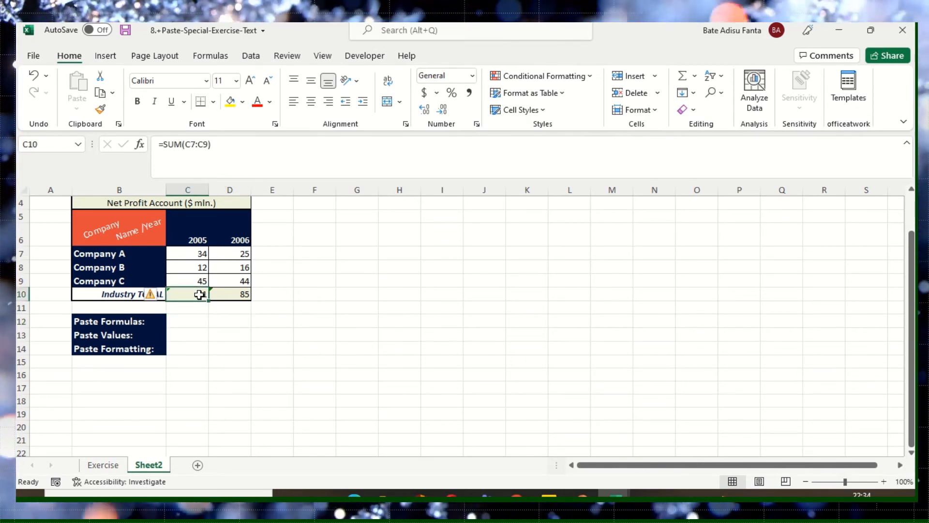
{"action": "left_click", "coordinate": [192, 144]}
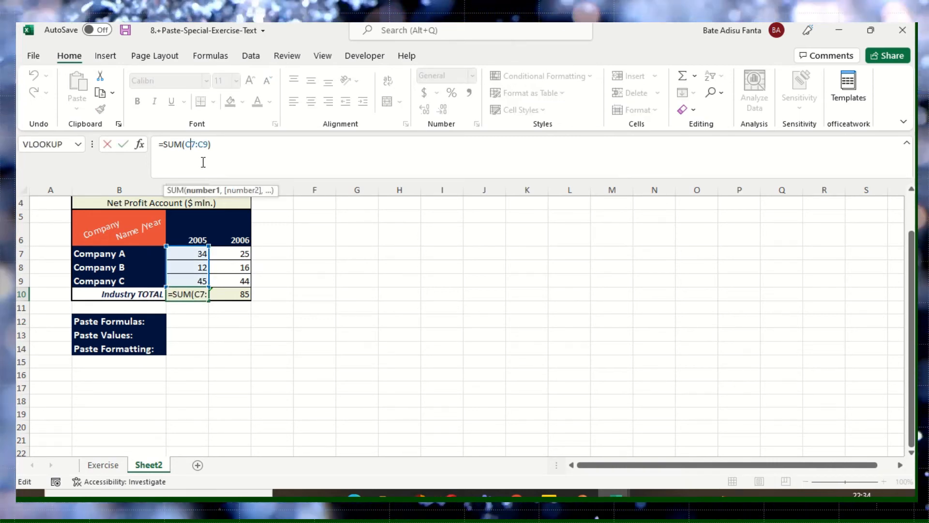
{"action": "type", "text": "$"}
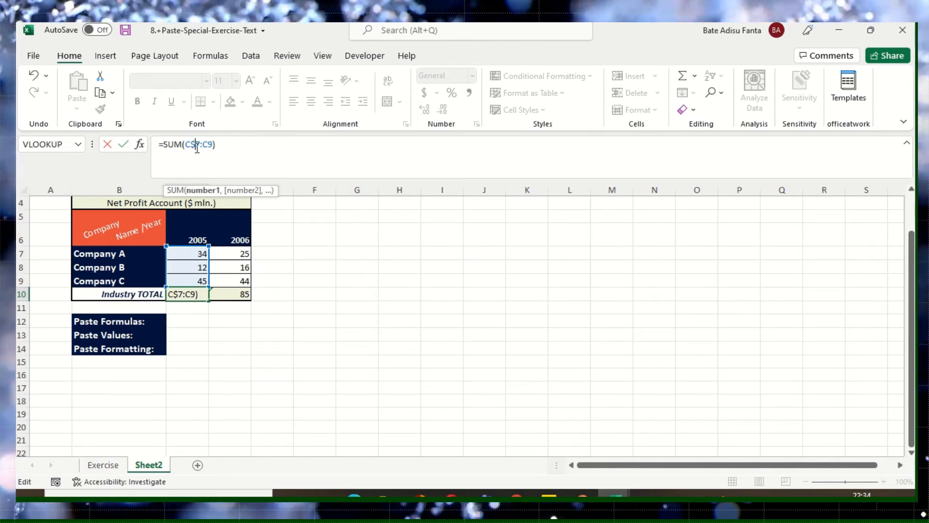
{"action": "left_click", "coordinate": [211, 144]}
{"action": "type", "text": "$"}
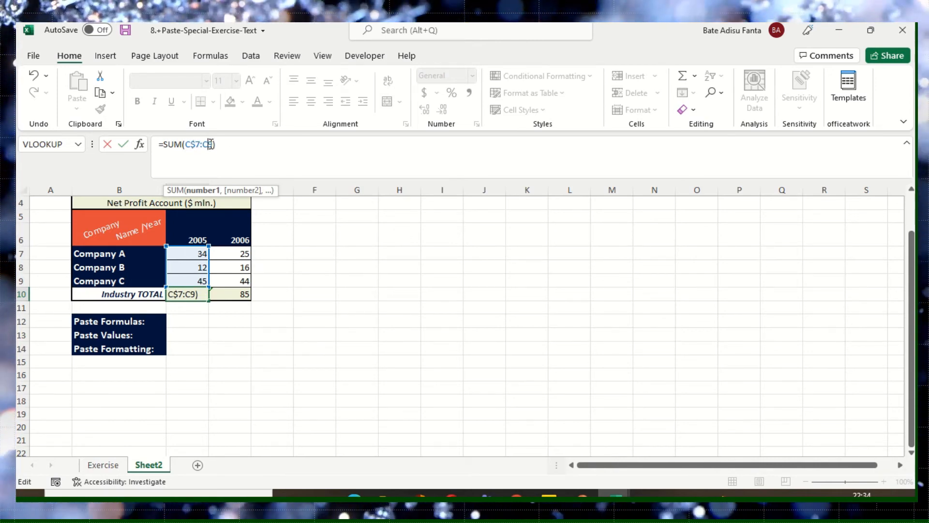
{"action": "left_click", "coordinate": [233, 294]}
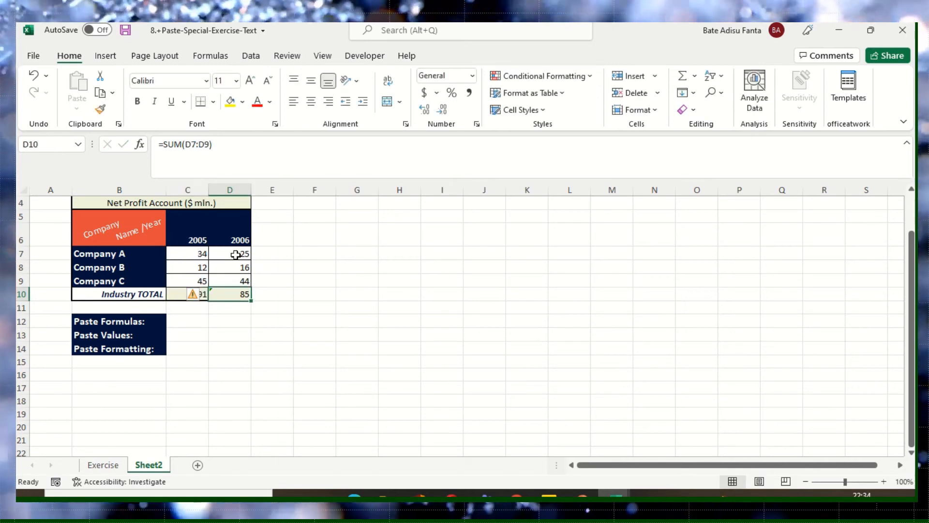
- Lock the row references in the 2006 Industry TOTAL formula in D10, making it =SUM(D$7:D$9)
{"action": "left_click", "coordinate": [193, 142]}
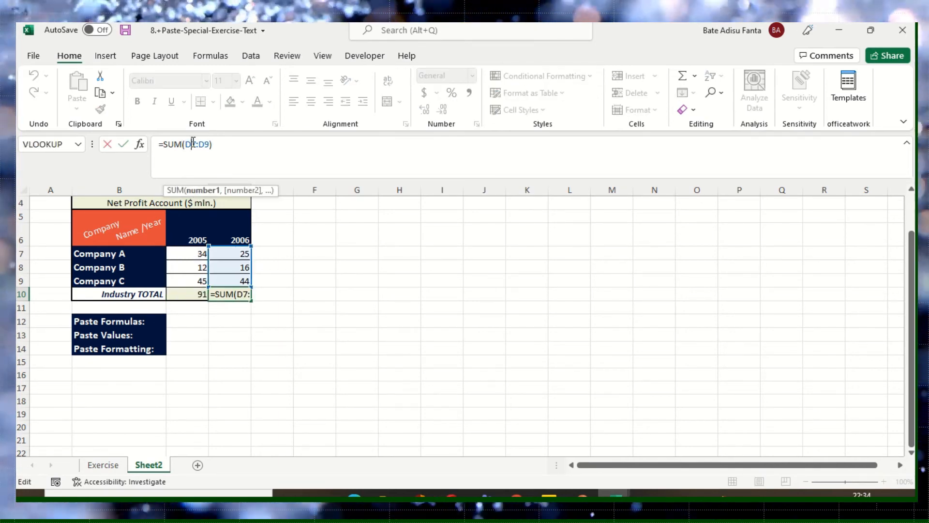
{"action": "type", "text": "$"}
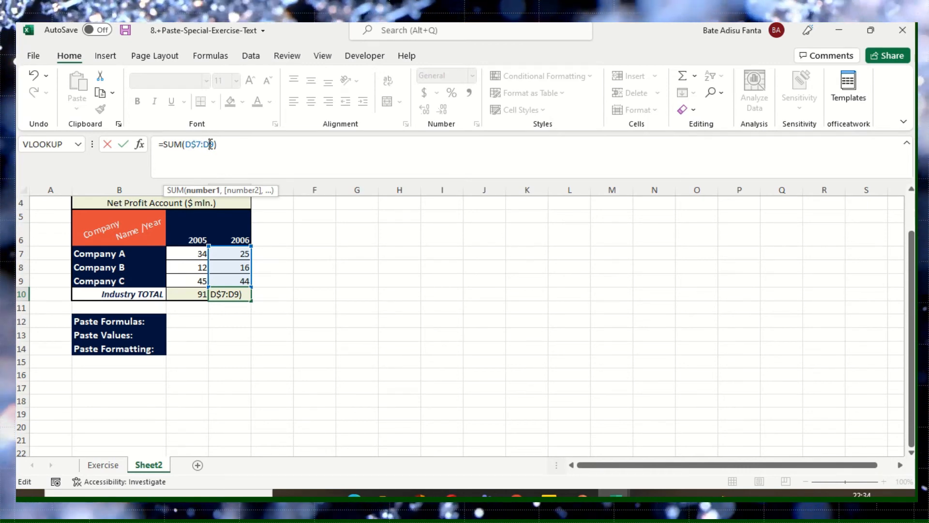
{"action": "left_click", "coordinate": [210, 144]}
{"action": "type", "text": "$"}
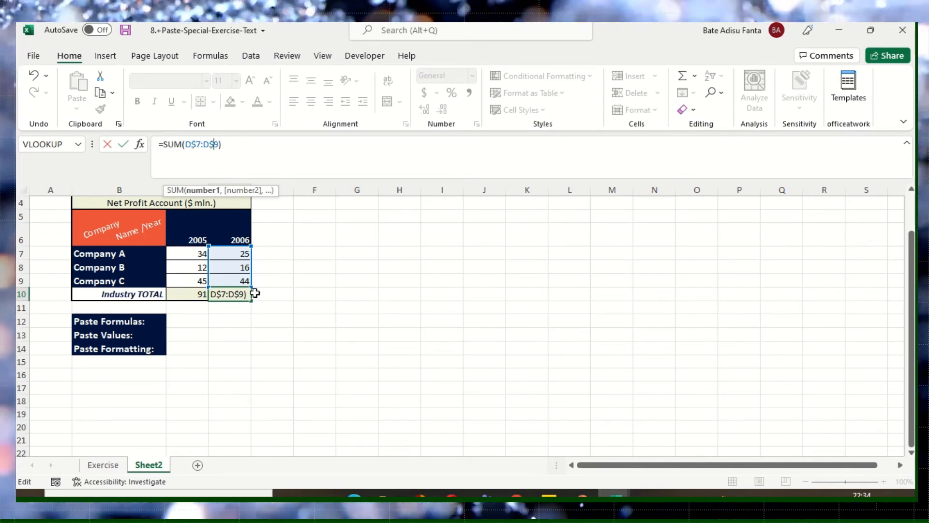
{"action": "left_click", "coordinate": [276, 282]}
- Copy the 2005 Industry TOTAL in C10 with a regular paste into C12 of the Paste Formulas row
{"action": "left_click", "coordinate": [202, 294]}
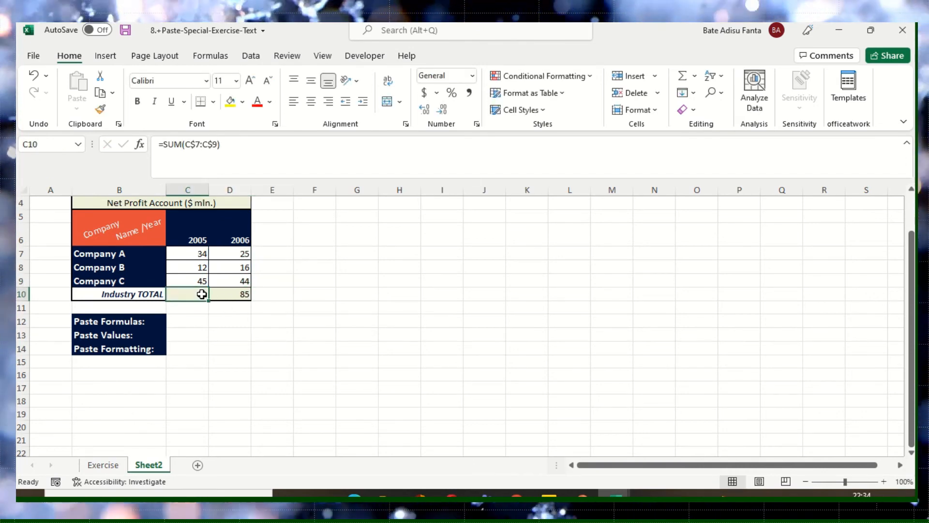
{"action": "right_click", "coordinate": [196, 296]}
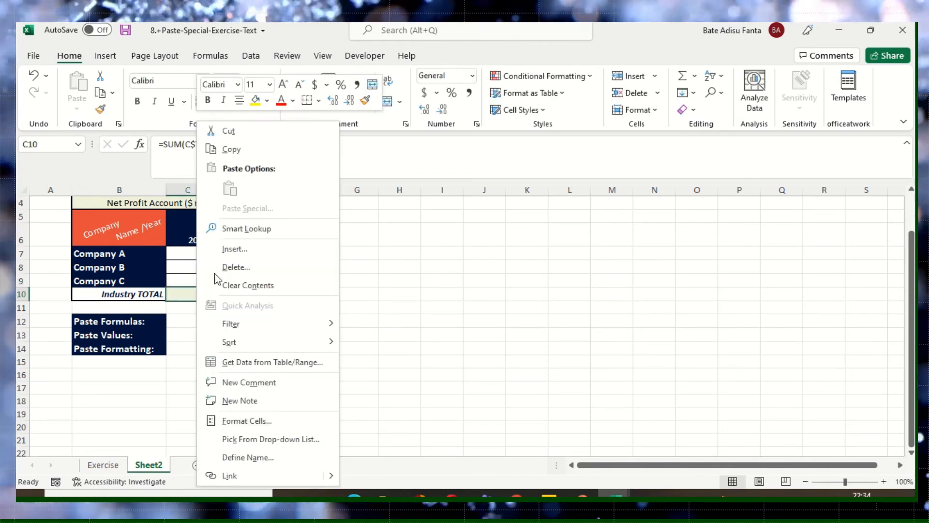
{"action": "left_click", "coordinate": [235, 148]}
{"action": "left_click", "coordinate": [196, 319]}
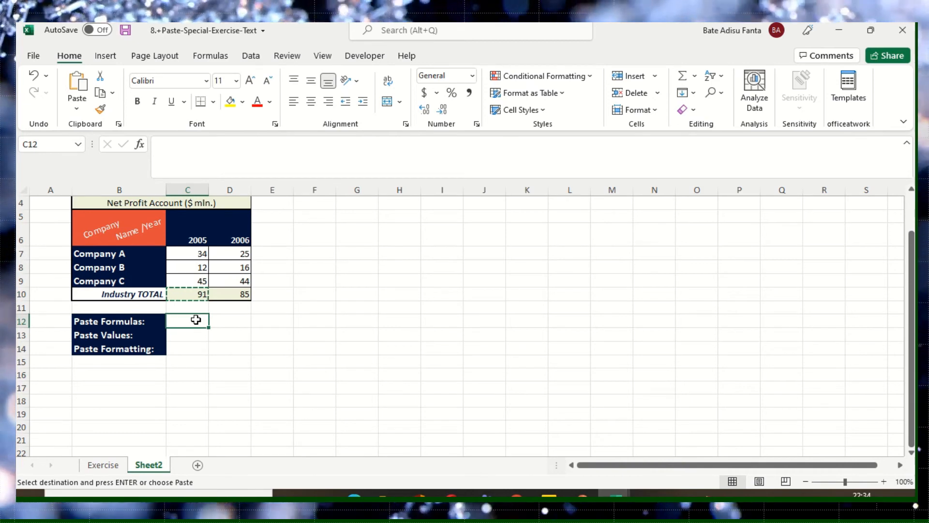
{"action": "right_click", "coordinate": [196, 320]}
{"action": "left_click", "coordinate": [226, 187]}
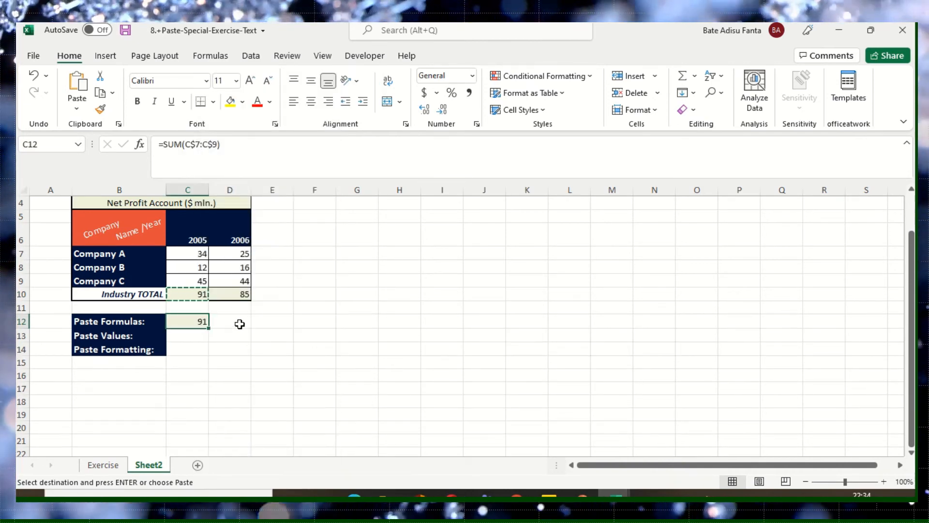
- Copy the 2006 Industry TOTAL in D10 with a regular paste into D12 of the Paste Formulas row
{"action": "left_click", "coordinate": [242, 293]}
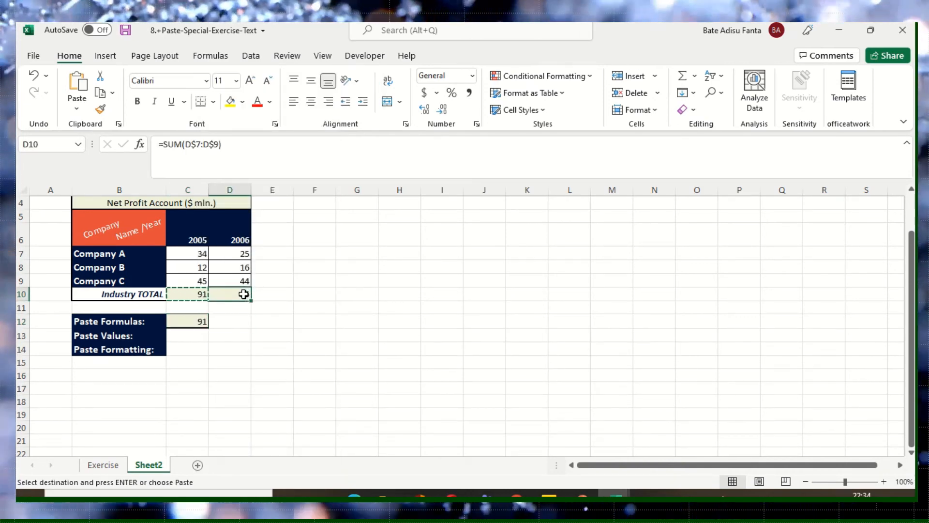
{"action": "right_click", "coordinate": [243, 293]}
{"action": "left_click", "coordinate": [268, 150]}
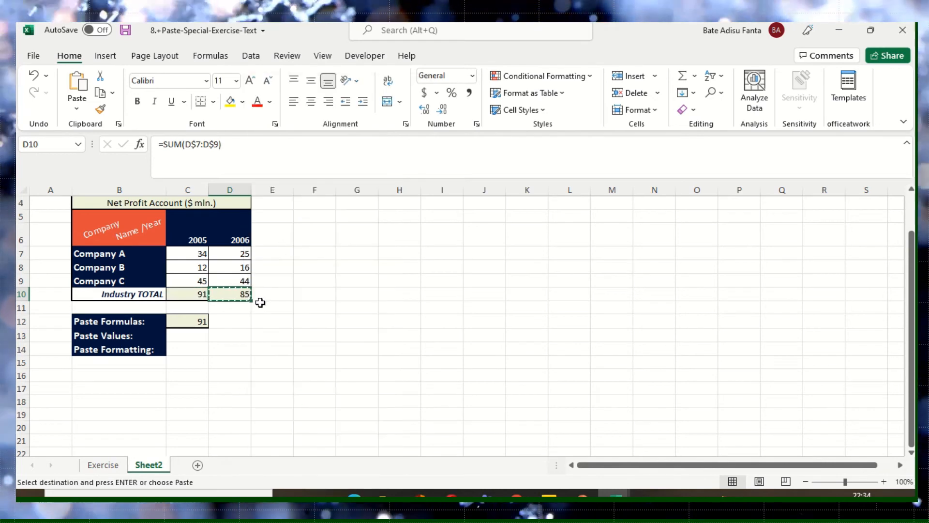
{"action": "left_click", "coordinate": [241, 321]}
{"action": "right_click", "coordinate": [241, 320]}
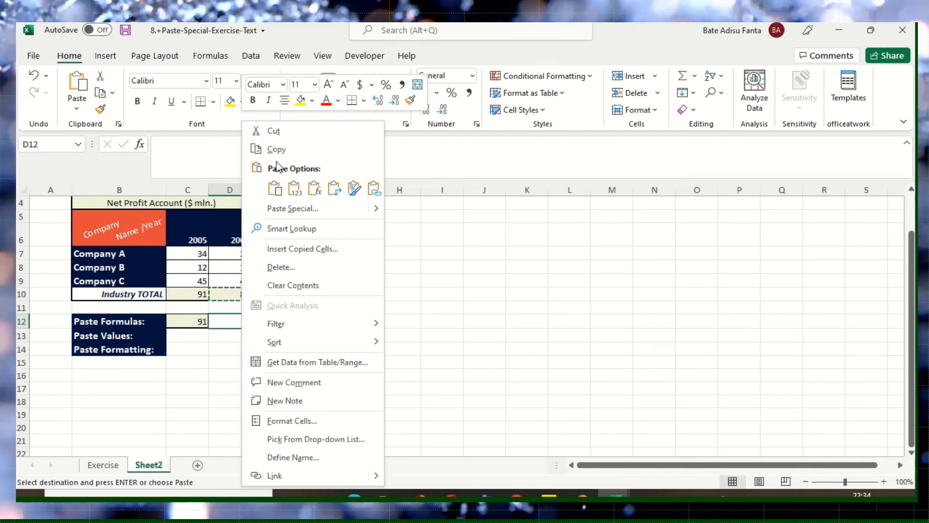
{"action": "left_click", "coordinate": [272, 186]}
- Check the sums of the company figures in C7:C9 and D7:D9 against the pasted totals
{"action": "left_click", "coordinate": [229, 348]}
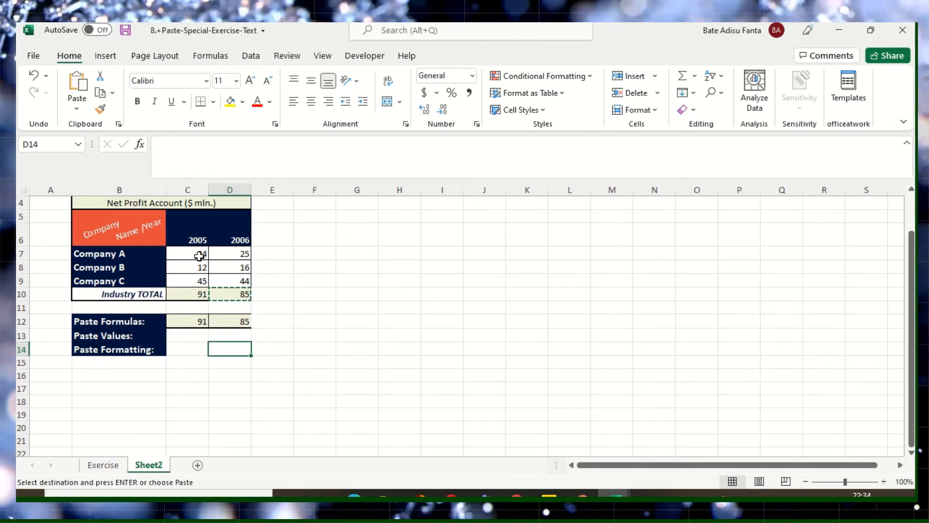
{"action": "left_click_drag", "start_coordinate": [199, 253], "coordinate": [199, 278]}
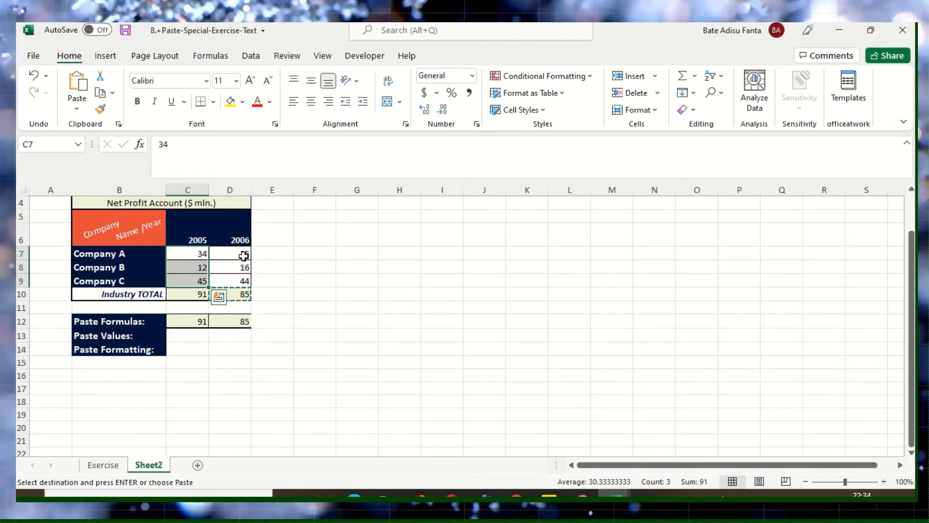
{"action": "left_click_drag", "start_coordinate": [243, 254], "coordinate": [243, 280]}
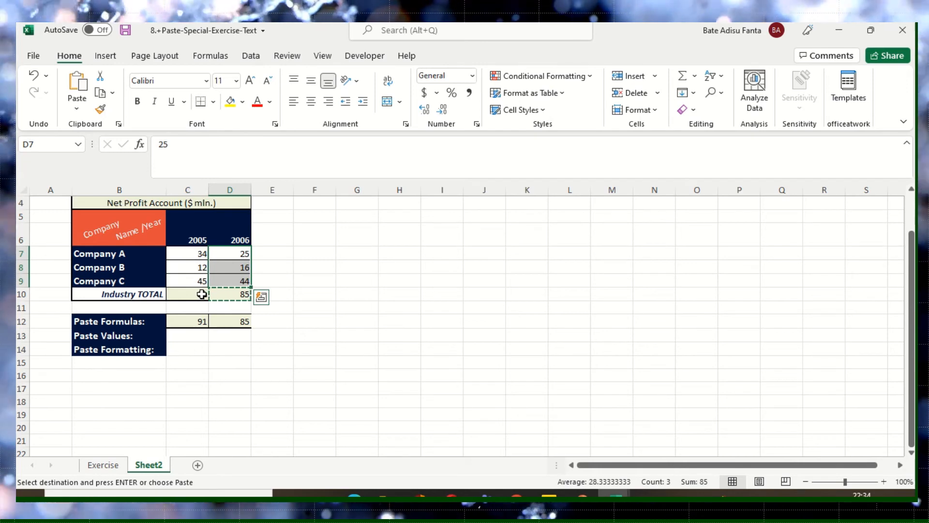
- Copy the 2005 Industry TOTAL in C10 and paste only its value into C13 using Paste Special Values
{"action": "left_click", "coordinate": [199, 337]}
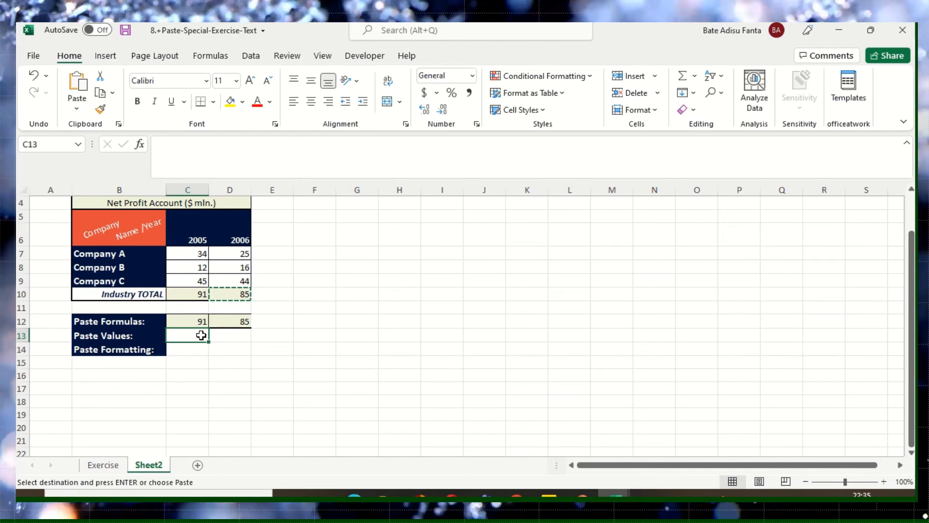
{"action": "left_click", "coordinate": [197, 296]}
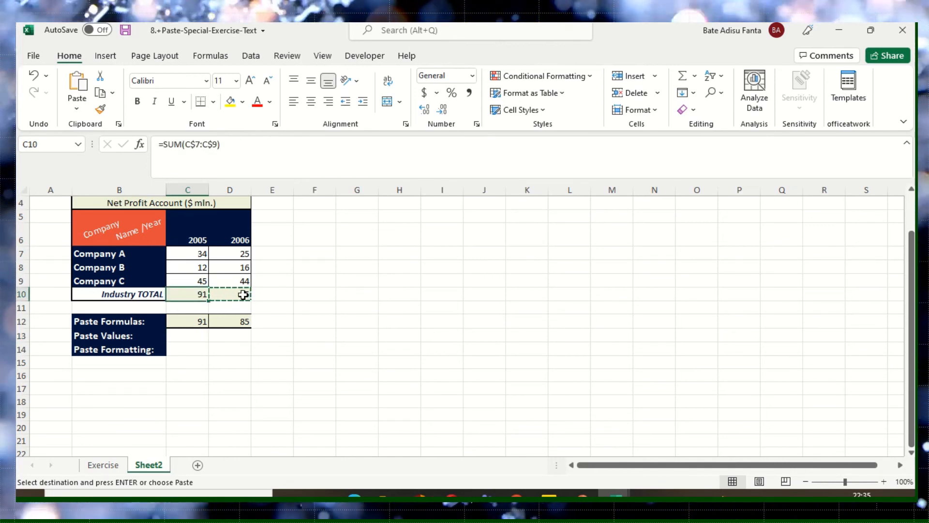
{"action": "left_click", "coordinate": [215, 297]}
{"action": "key", "text": "Escape"}
{"action": "left_click", "coordinate": [199, 297]}
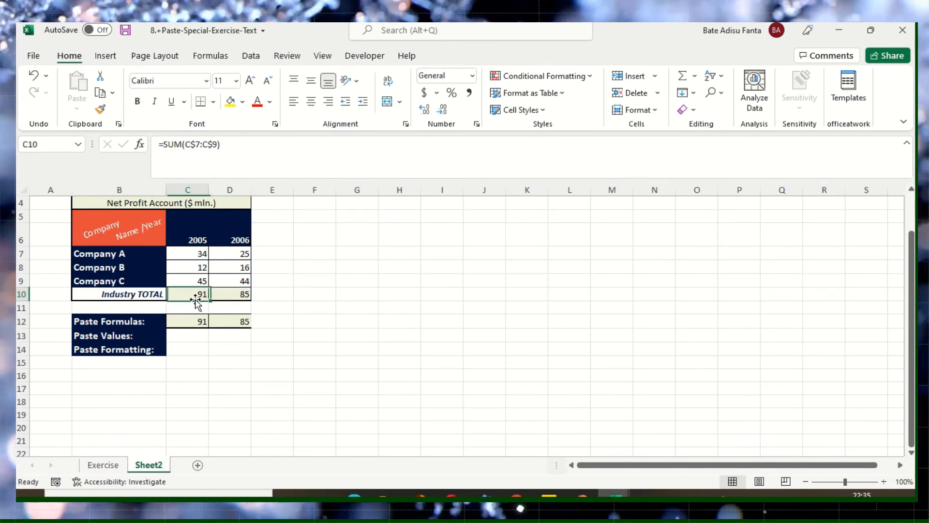
{"action": "right_click", "coordinate": [198, 296]}
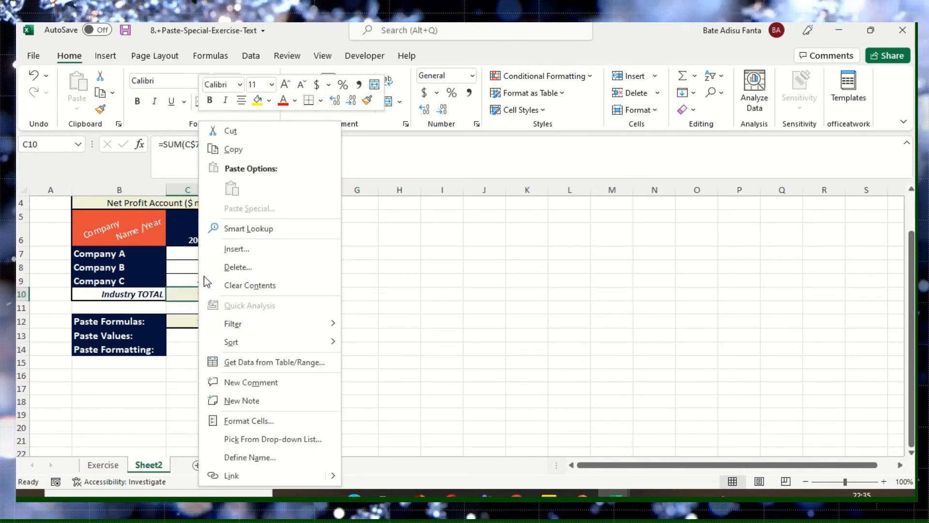
{"action": "left_click", "coordinate": [234, 149]}
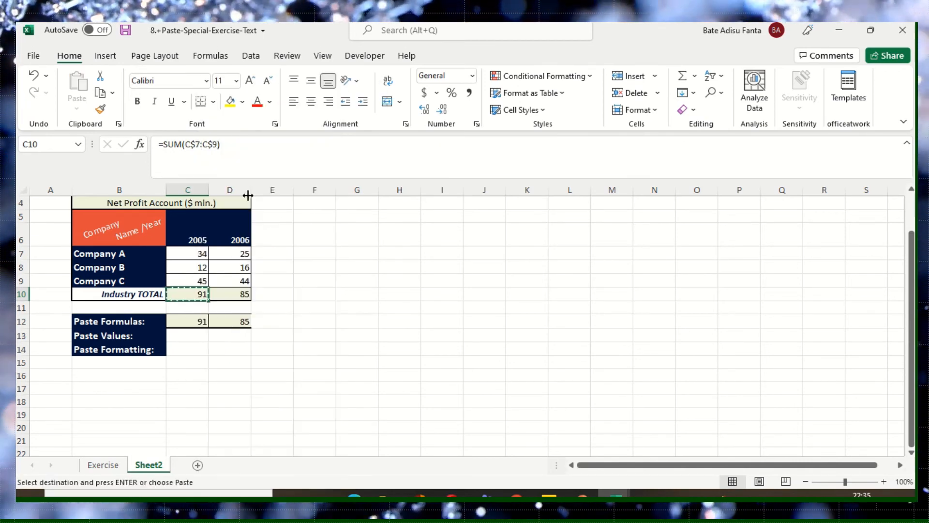
{"action": "left_click", "coordinate": [196, 338]}
{"action": "right_click", "coordinate": [198, 341]}
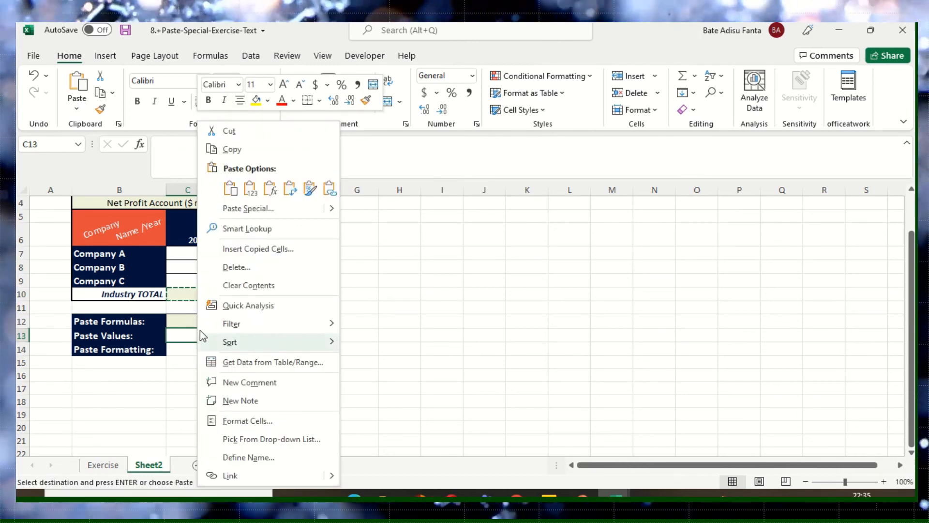
{"action": "left_click", "coordinate": [232, 209]}
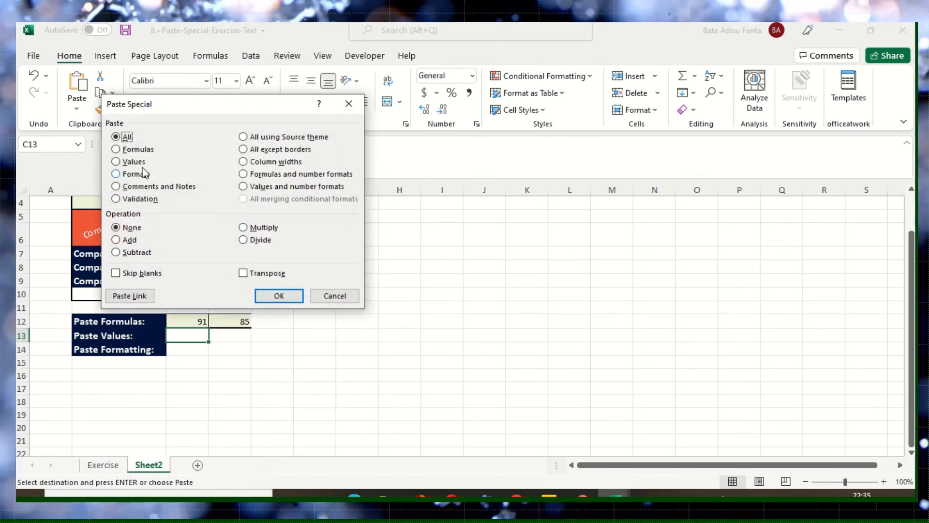
{"action": "left_click", "coordinate": [139, 162]}
{"action": "left_click", "coordinate": [266, 300]}
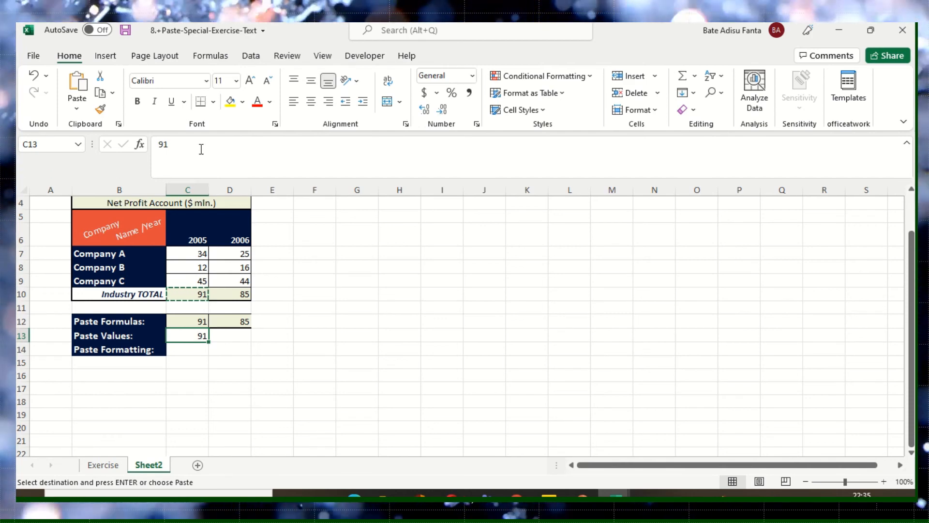
- Compare the content of C13 in the Paste Values row with the formula in C12
{"action": "left_click", "coordinate": [168, 144]}
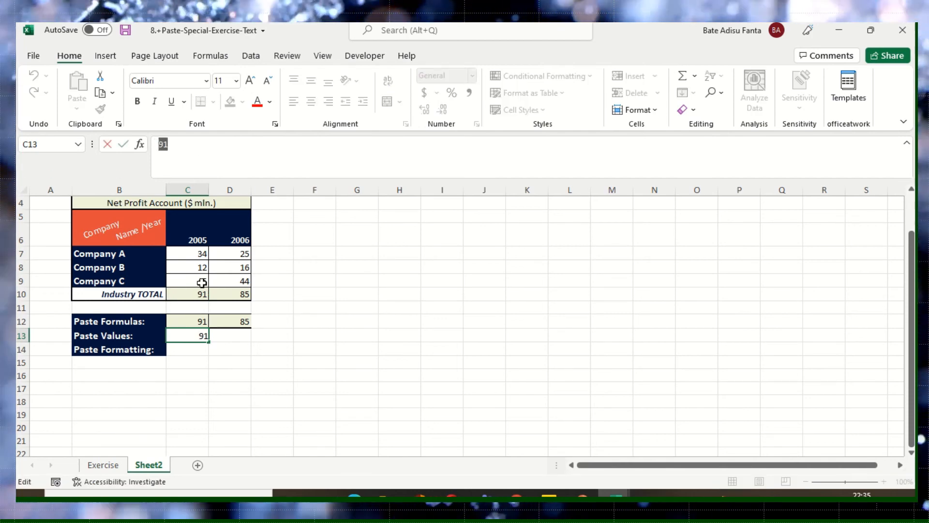
{"action": "left_click", "coordinate": [196, 337]}
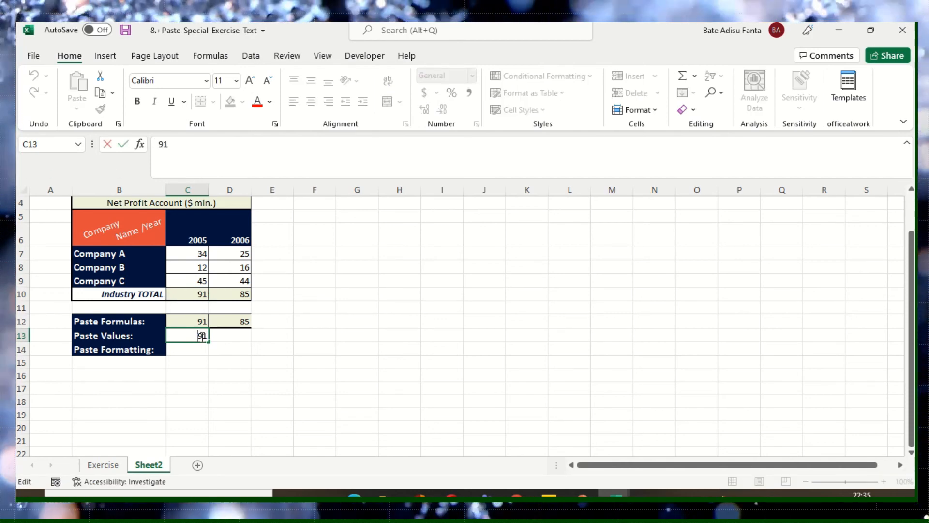
{"action": "left_click", "coordinate": [199, 321]}
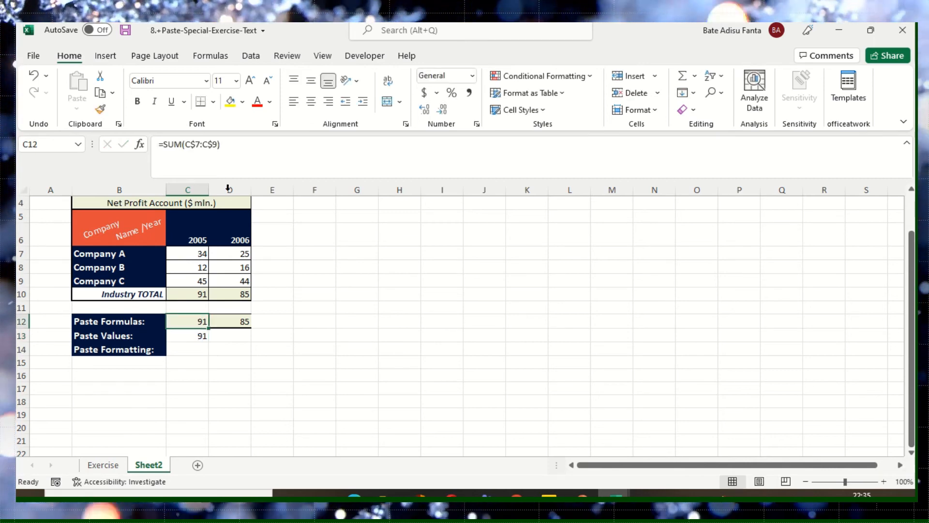
{"action": "left_click", "coordinate": [201, 144]}
{"action": "left_click_drag", "start_coordinate": [220, 144], "coordinate": [167, 145]}
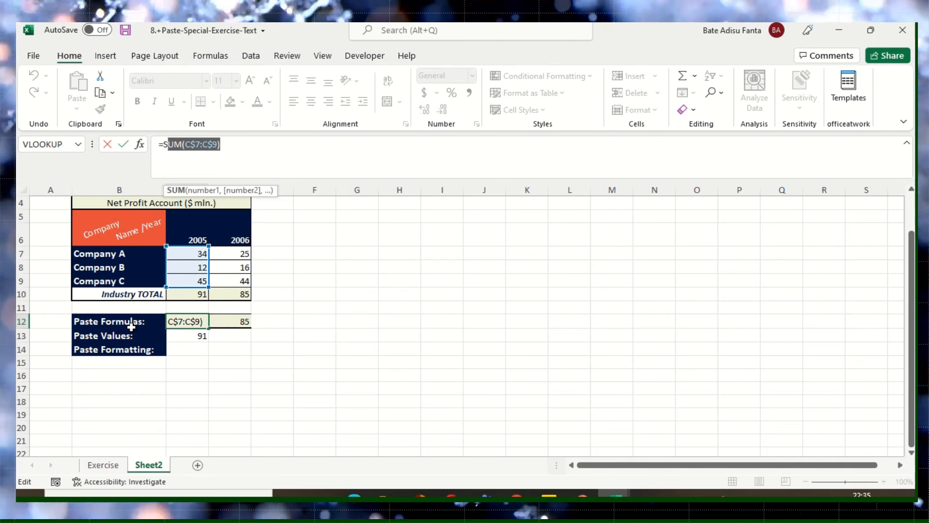
{"action": "left_click", "coordinate": [247, 338]}
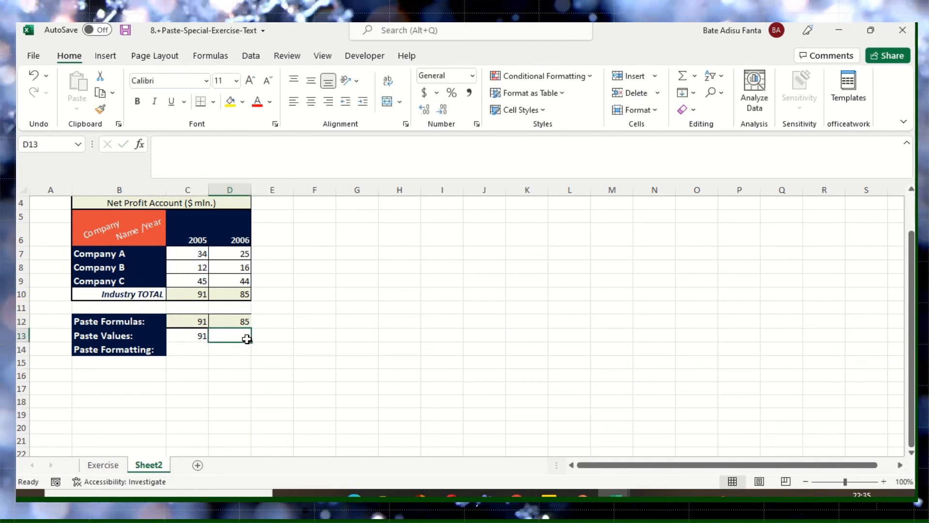
- Copy the 2006 Industry TOTAL in D10, paste only its value into D13 using Paste Special Values, and inspect the cell's content
{"action": "left_click", "coordinate": [245, 293]}
{"action": "right_click", "coordinate": [246, 293]}
{"action": "left_click", "coordinate": [292, 153]}
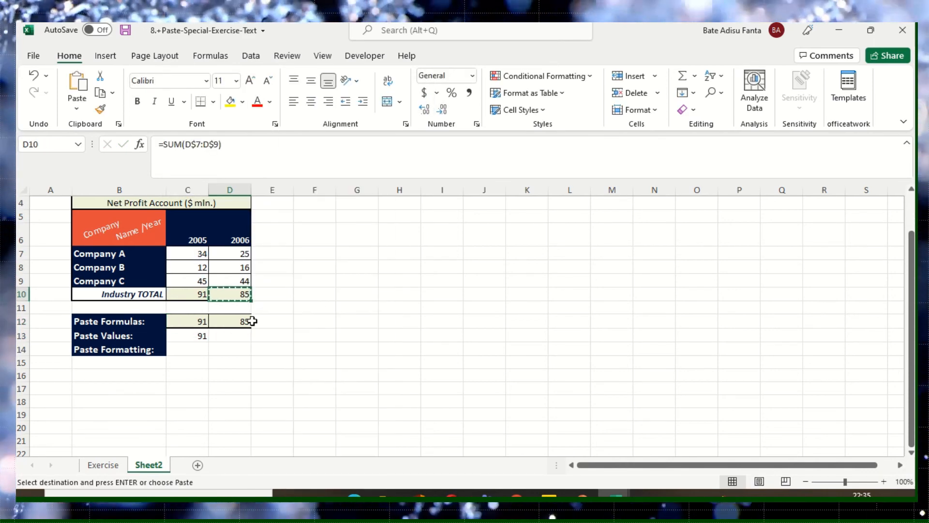
{"action": "left_click", "coordinate": [241, 336]}
{"action": "right_click", "coordinate": [241, 336]}
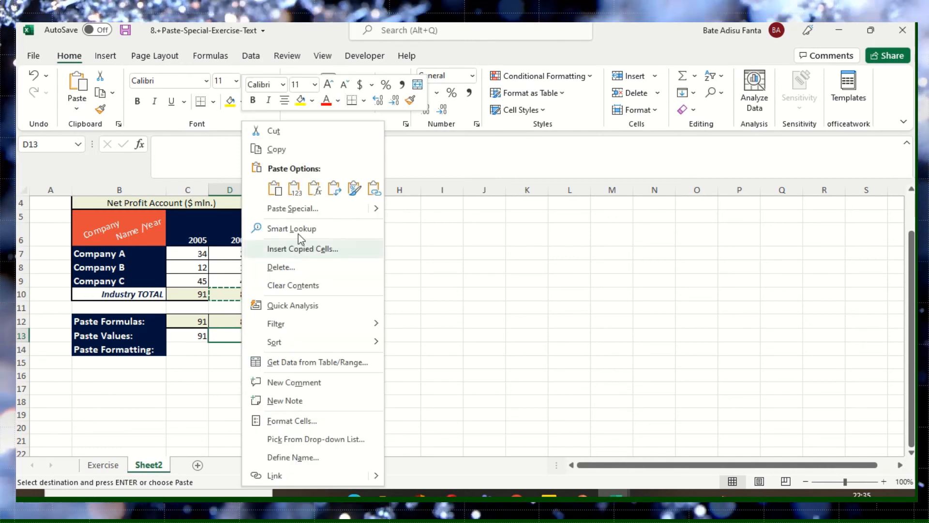
{"action": "left_click", "coordinate": [292, 208]}
{"action": "left_click", "coordinate": [217, 159]}
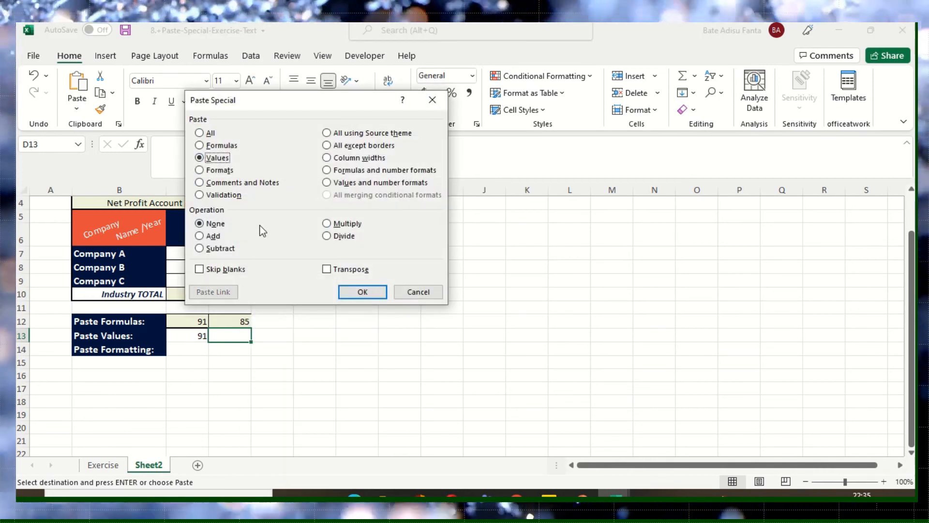
{"action": "left_click", "coordinate": [349, 294]}
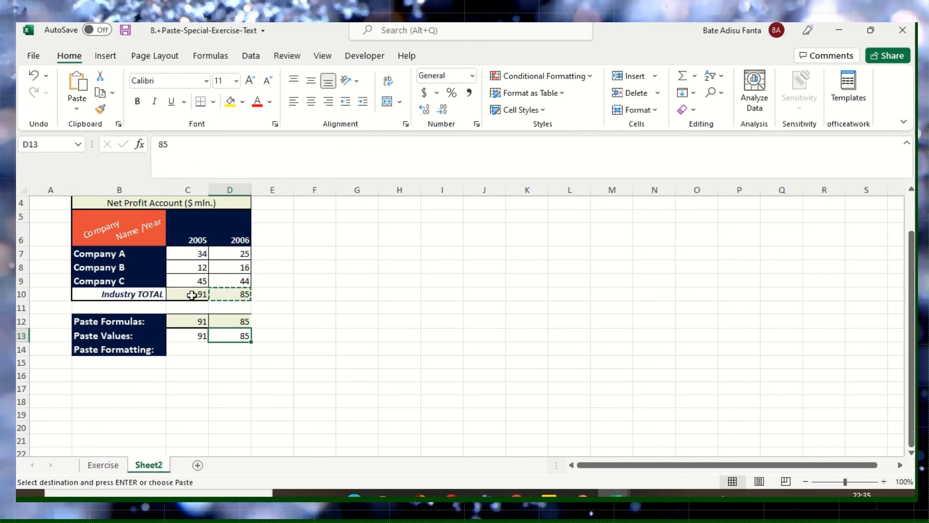
{"action": "left_click_drag", "start_coordinate": [164, 144], "coordinate": [200, 148]}
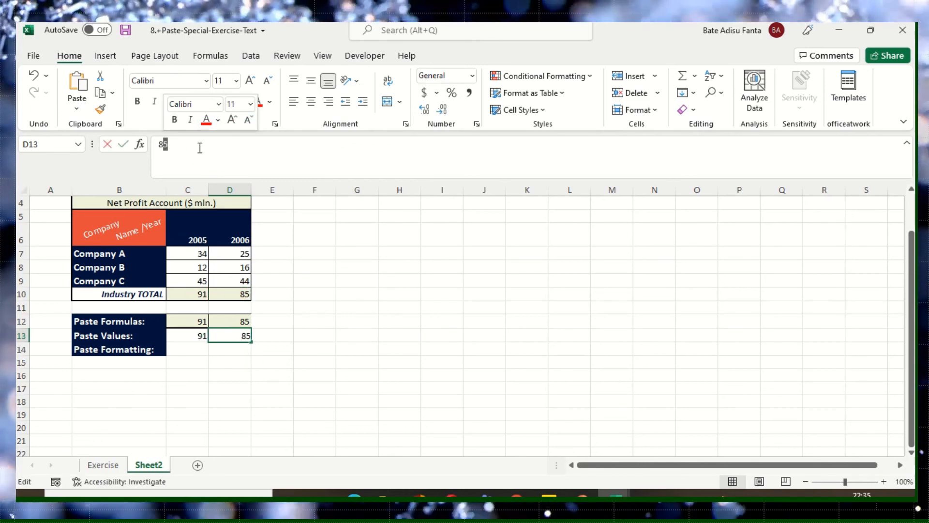
- Copy C10 and apply only its formatting to C14 in the Paste Formatting row using Paste Special Formats
{"action": "left_click", "coordinate": [205, 350]}
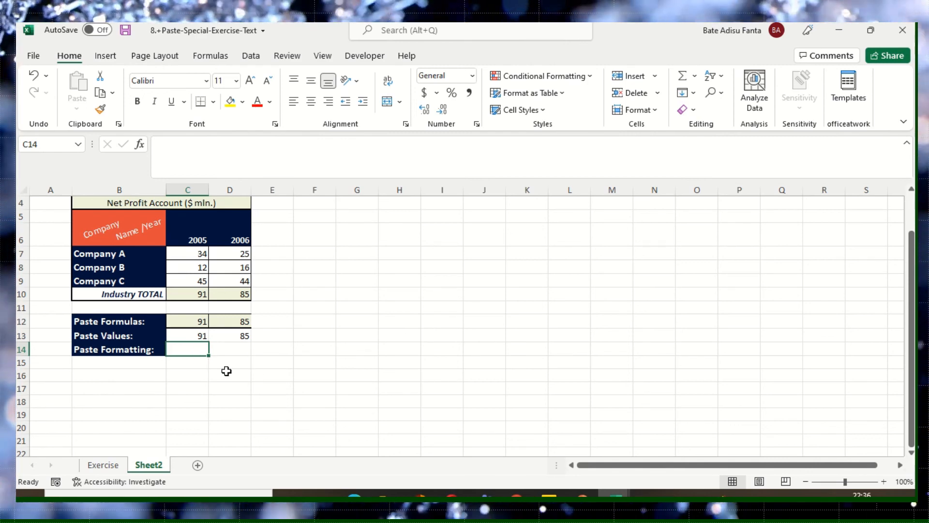
{"action": "left_click", "coordinate": [201, 295]}
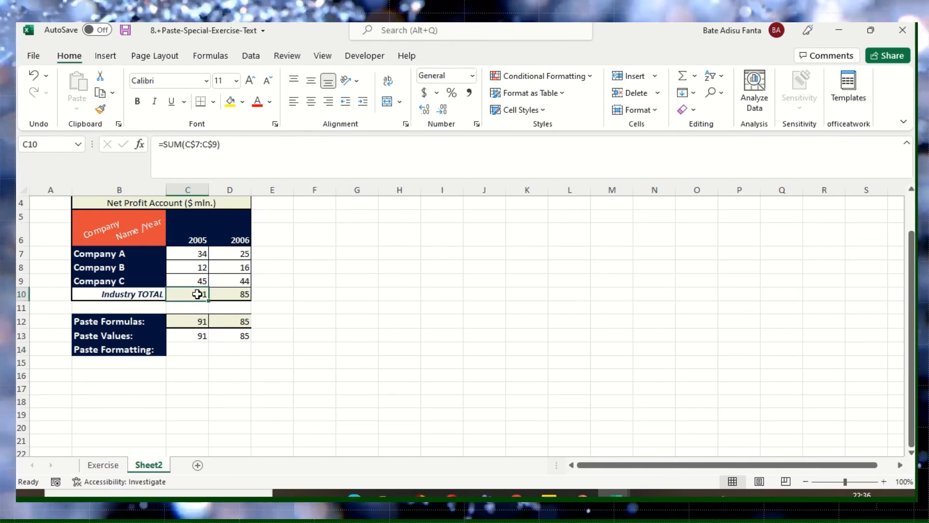
{"action": "right_click", "coordinate": [197, 295]}
{"action": "left_click", "coordinate": [263, 151]}
{"action": "left_click", "coordinate": [194, 348]}
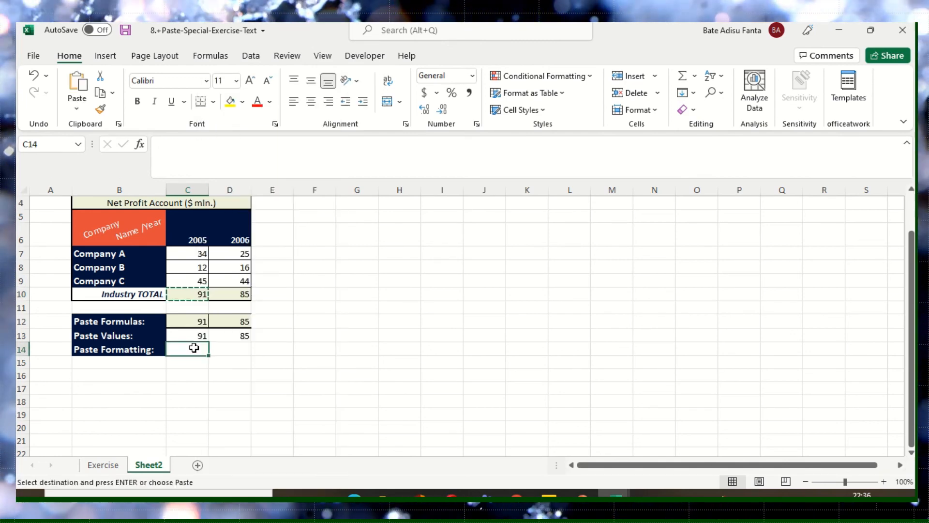
{"action": "right_click", "coordinate": [194, 347]}
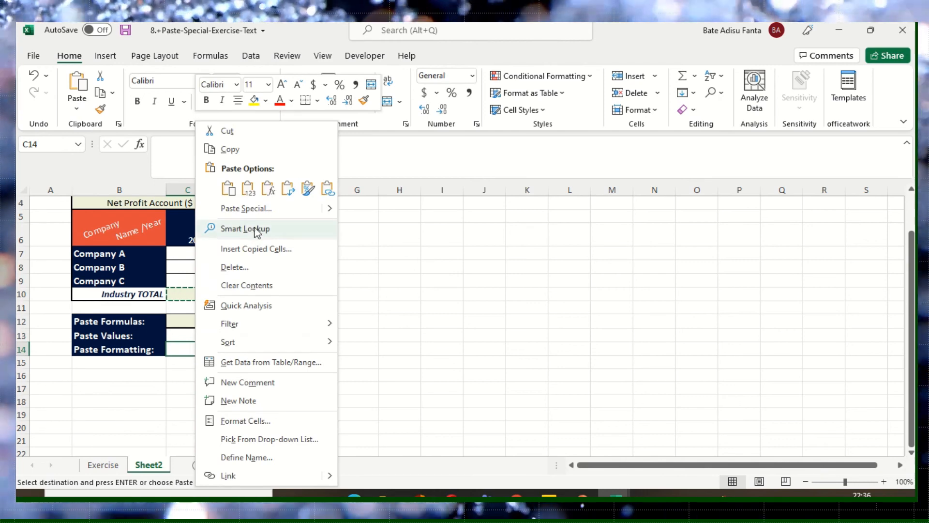
{"action": "left_click", "coordinate": [243, 209]}
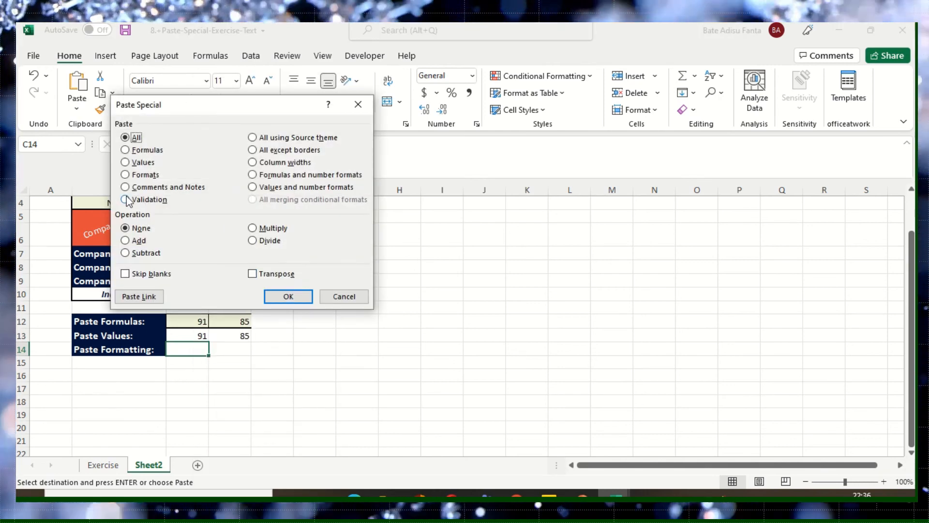
{"action": "left_click", "coordinate": [146, 176]}
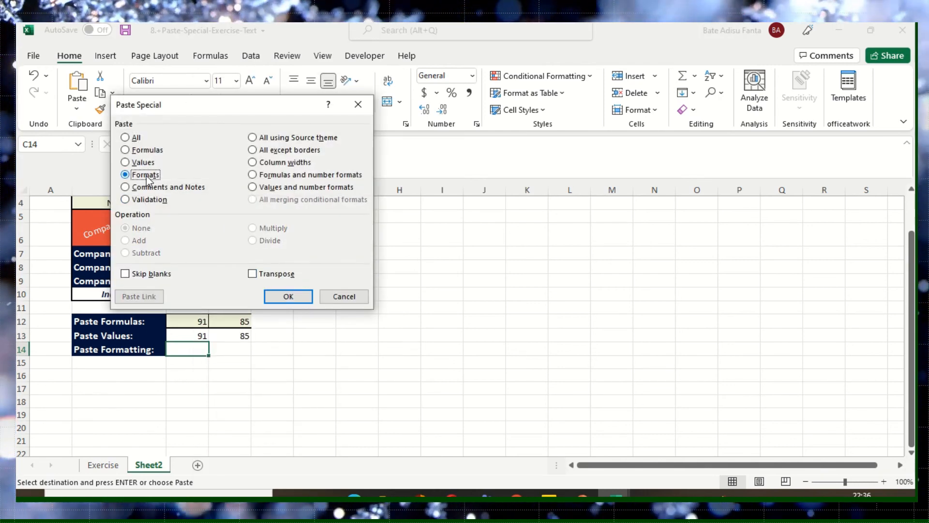
{"action": "left_click", "coordinate": [280, 294]}
{"action": "left_click", "coordinate": [235, 348]}
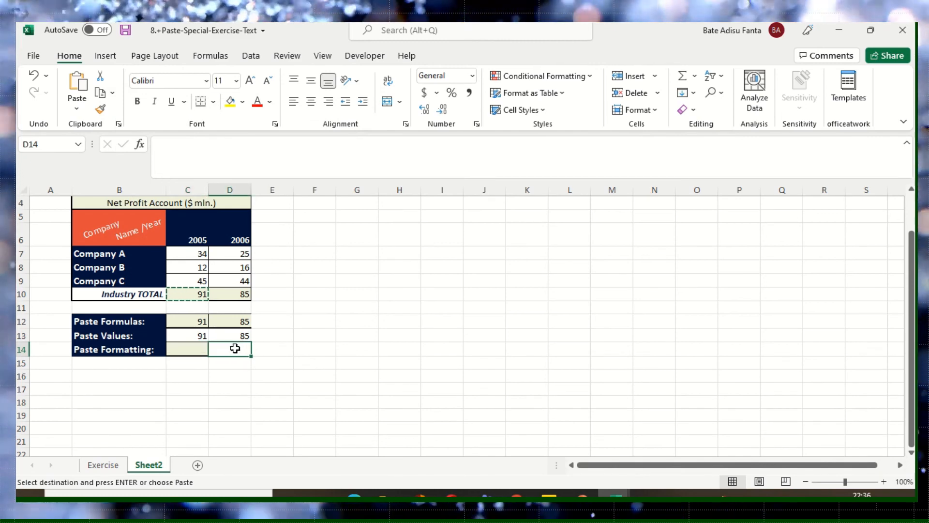
- Copy the 2006 Industry TOTAL in D10 and apply only its formatting to D14 using Paste Special Formats
{"action": "left_click", "coordinate": [201, 297]}
{"action": "key", "text": "Escape"}
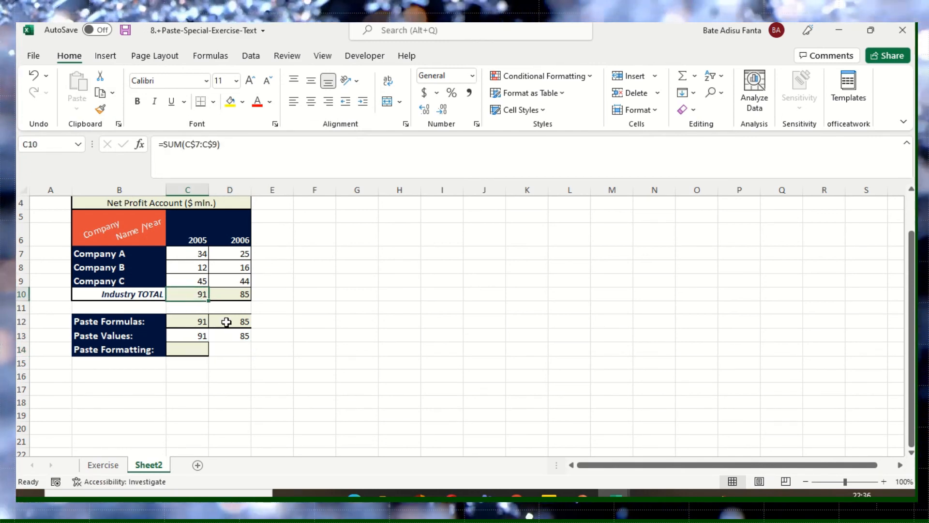
{"action": "left_click", "coordinate": [241, 296]}
{"action": "right_click", "coordinate": [240, 296]}
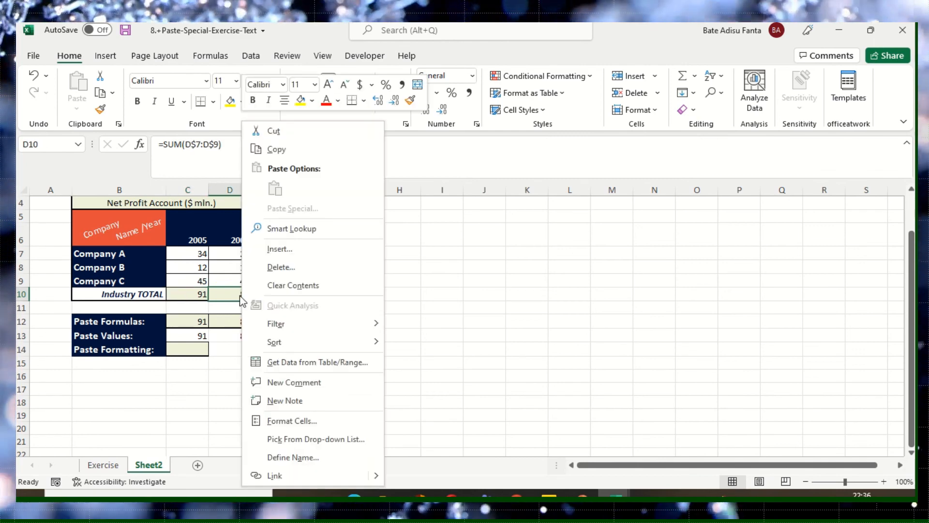
{"action": "left_click", "coordinate": [271, 150]}
{"action": "left_click", "coordinate": [241, 346]}
{"action": "right_click", "coordinate": [242, 346]}
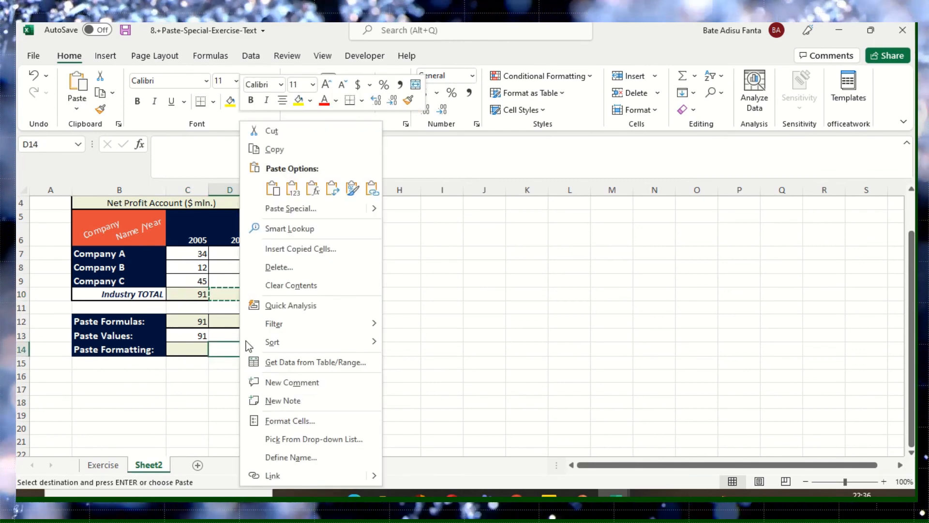
{"action": "left_click", "coordinate": [276, 209]}
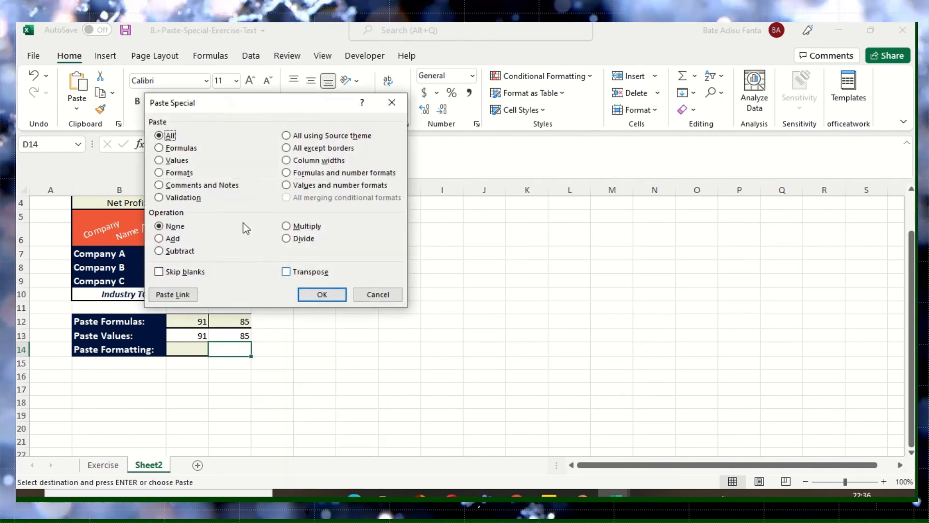
{"action": "left_click", "coordinate": [175, 175]}
{"action": "left_click", "coordinate": [321, 294]}
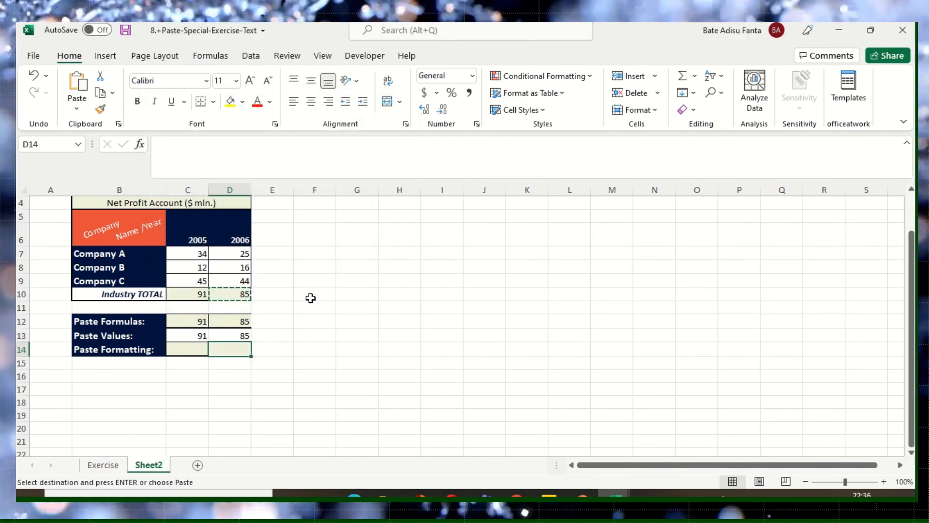
{"action": "key", "text": "Escape"}
- Compare the Paste Formatting cells C14 and D14 with the source Industry TOTAL cells C10 and D10
{"action": "left_click", "coordinate": [228, 297]}
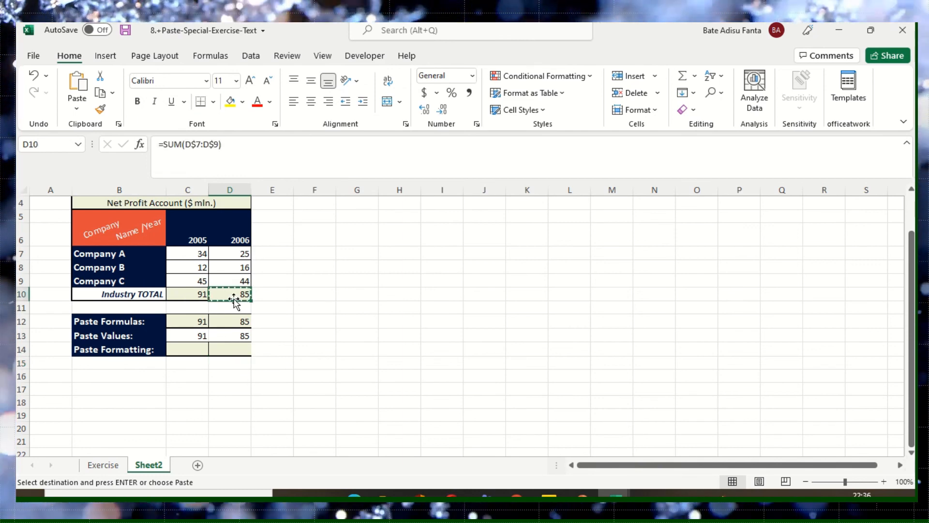
{"action": "left_click", "coordinate": [232, 372]}
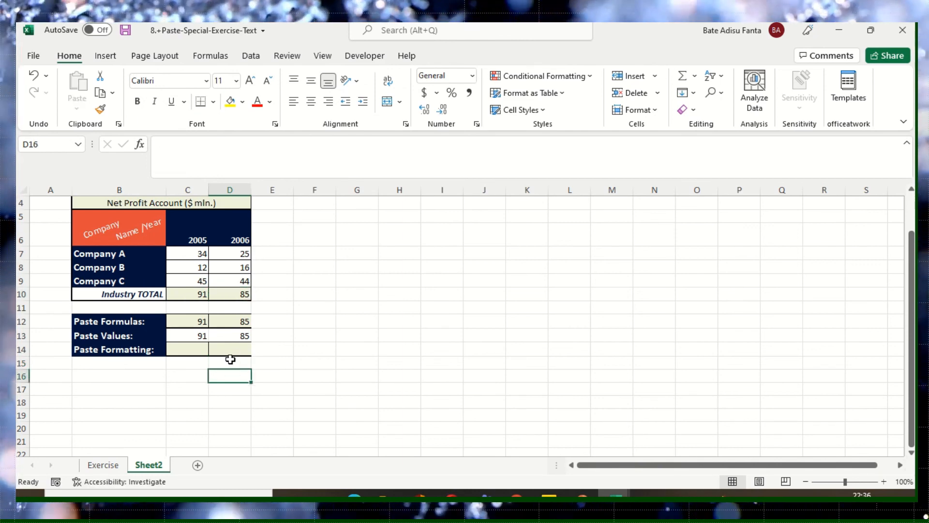
{"action": "left_click", "coordinate": [222, 350]}
{"action": "left_click", "coordinate": [193, 350]}
{"action": "left_click", "coordinate": [229, 351]}
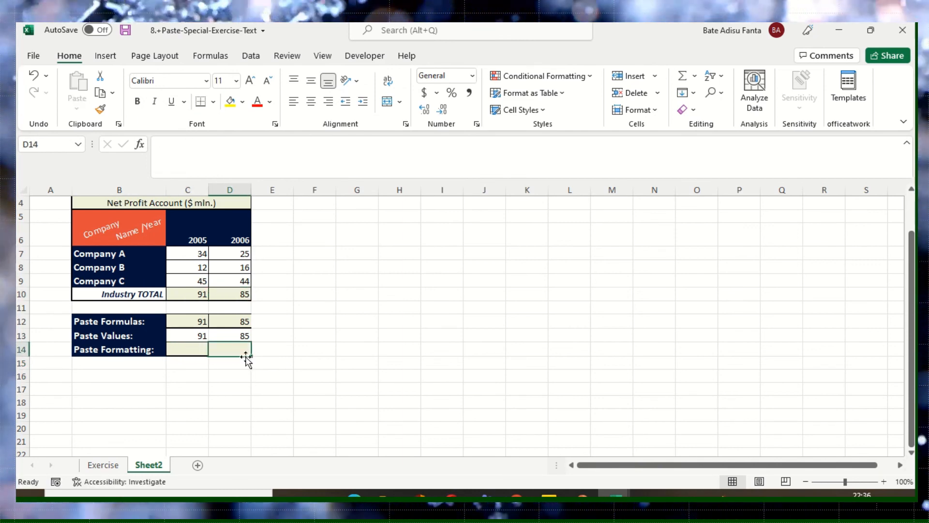
{"action": "left_click", "coordinate": [195, 299]}
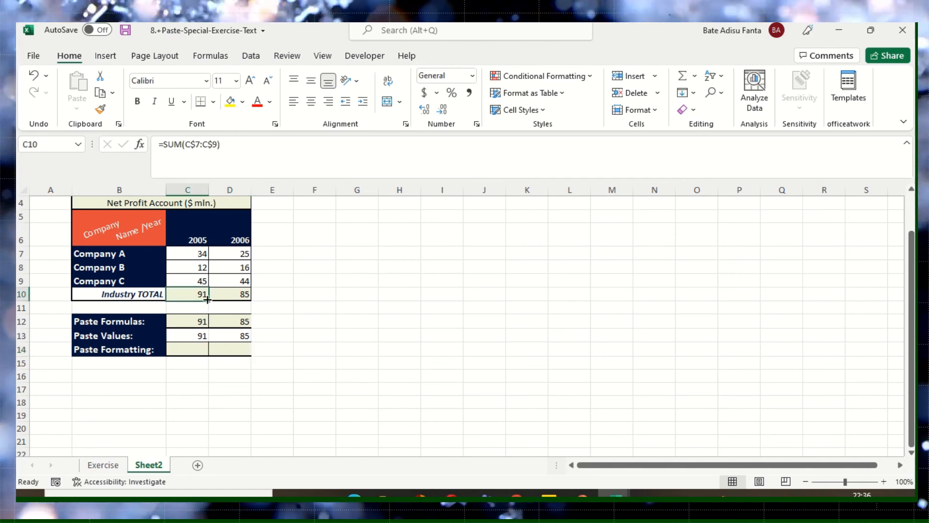
{"action": "left_click", "coordinate": [231, 298]}
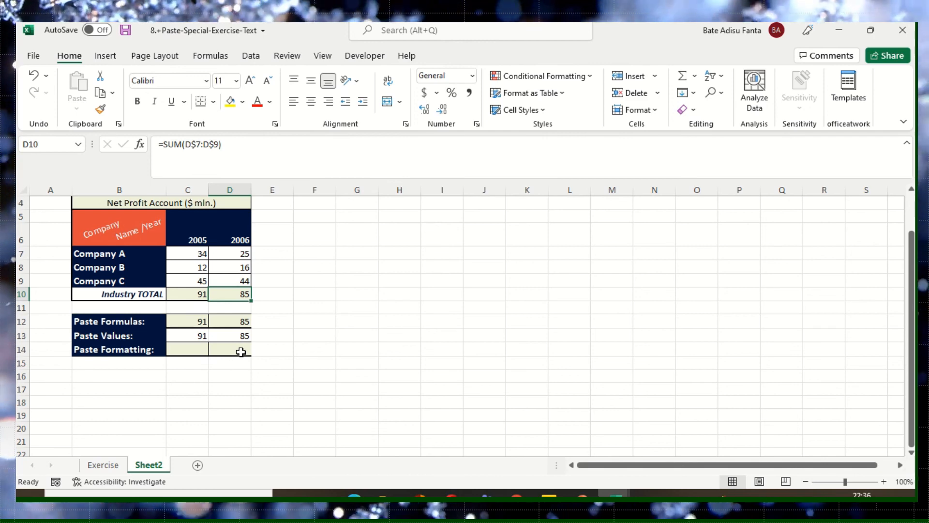
{"action": "left_click", "coordinate": [227, 361]}
{"action": "left_click", "coordinate": [198, 354]}
{"action": "left_click", "coordinate": [247, 350]}
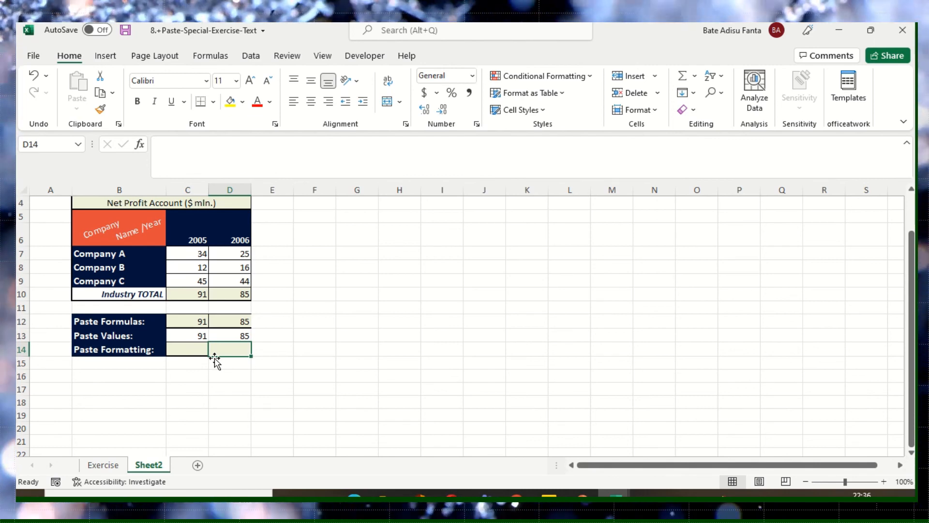
{"action": "left_click", "coordinate": [270, 339]}
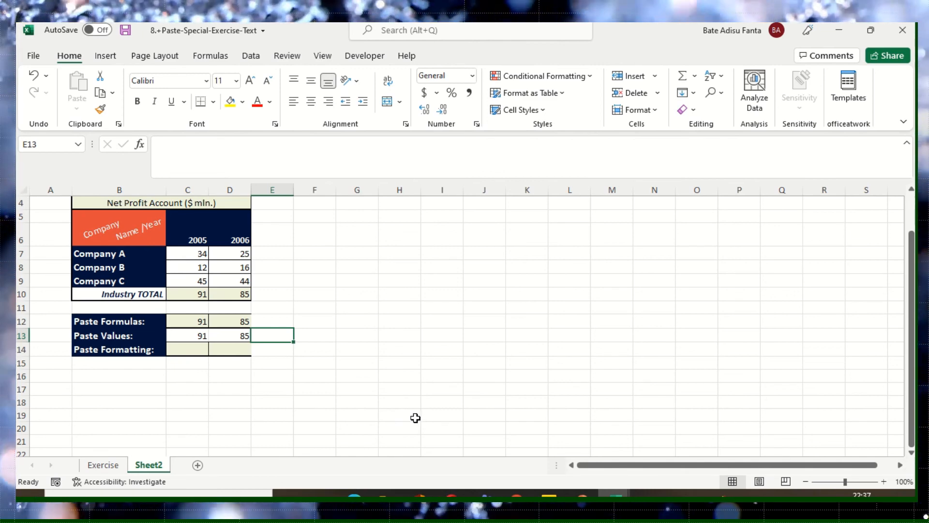
{"action": "mouse_move", "coordinate": [435, 24]}
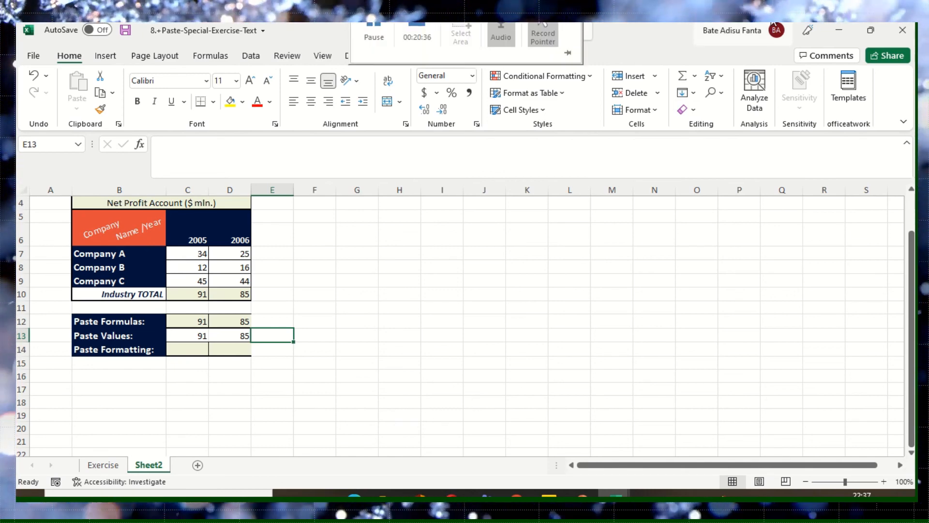